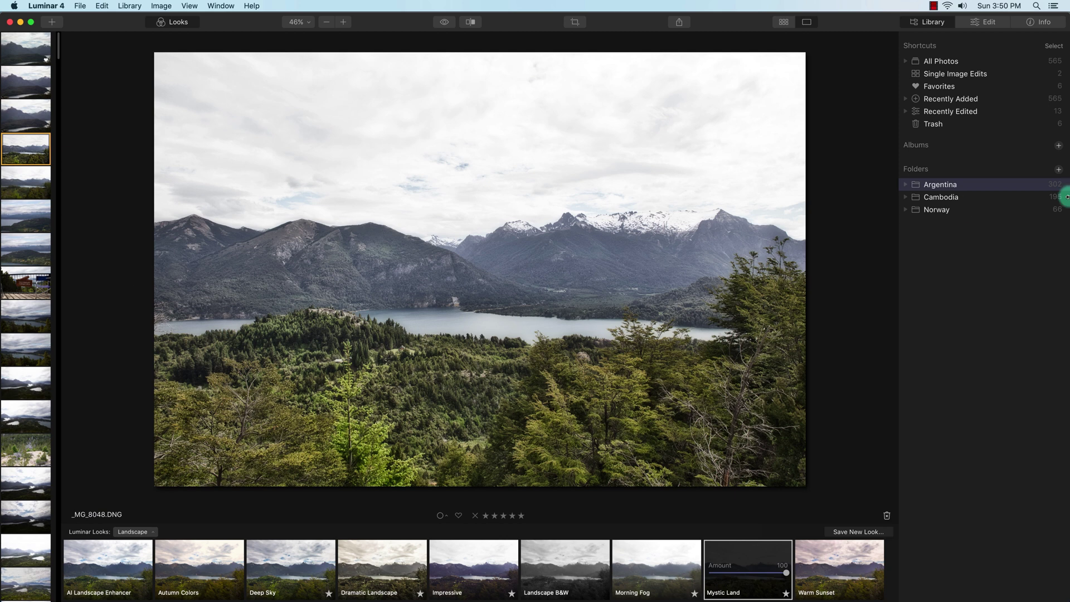
# Step: Browse the photos in the Cambodia, Norway and Argentina folders of the library
pyautogui.click(952, 196)
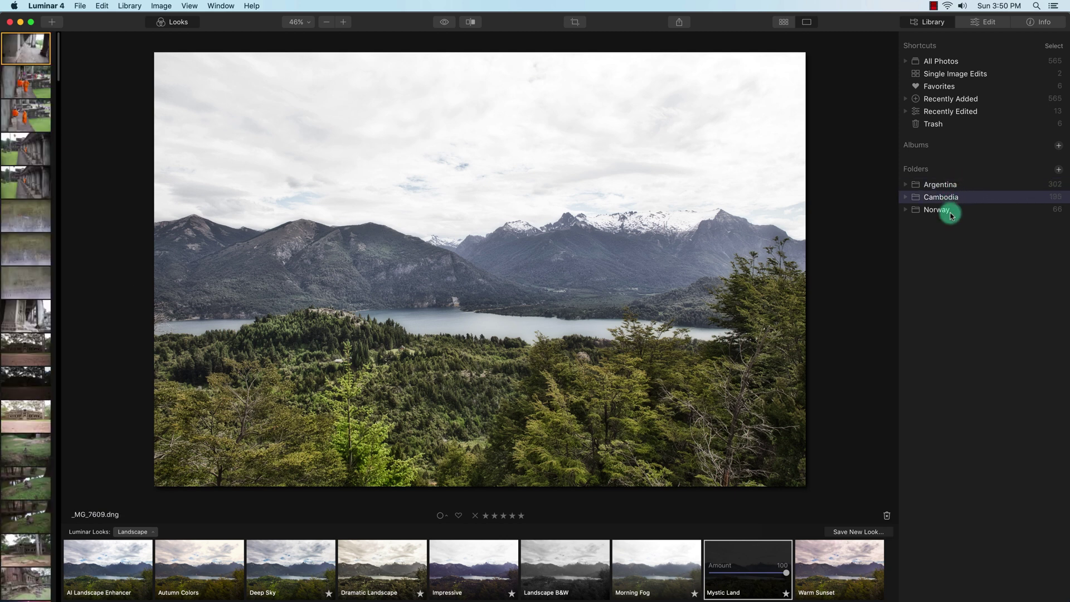
pyautogui.click(948, 210)
pyautogui.click(942, 185)
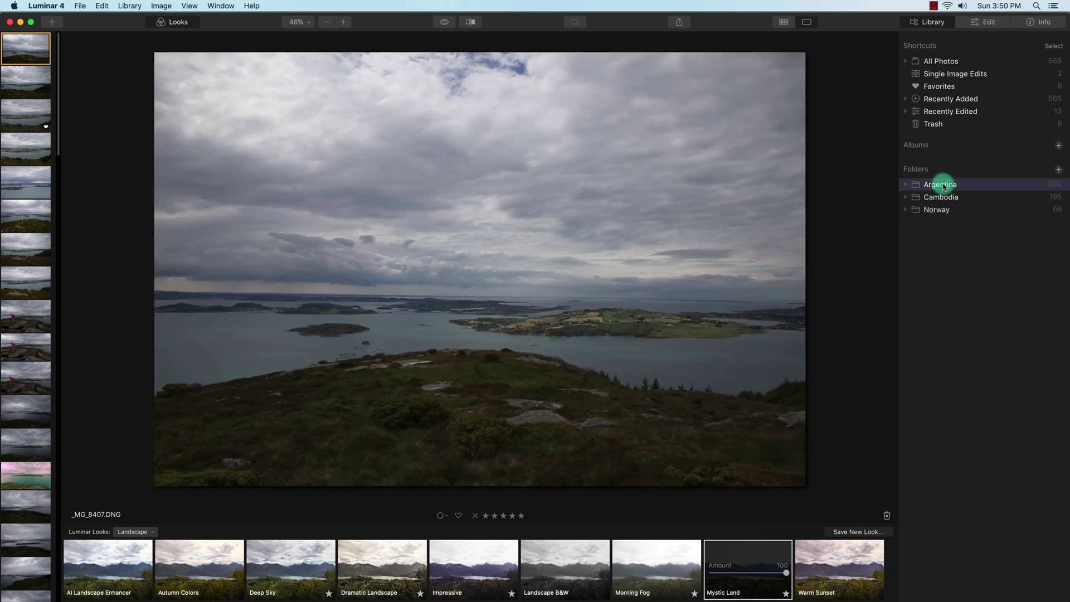
# Step: Reveal the Argentina folder's location on disk in Finder and close the open Finder windows
pyautogui.rightClick(943, 187)
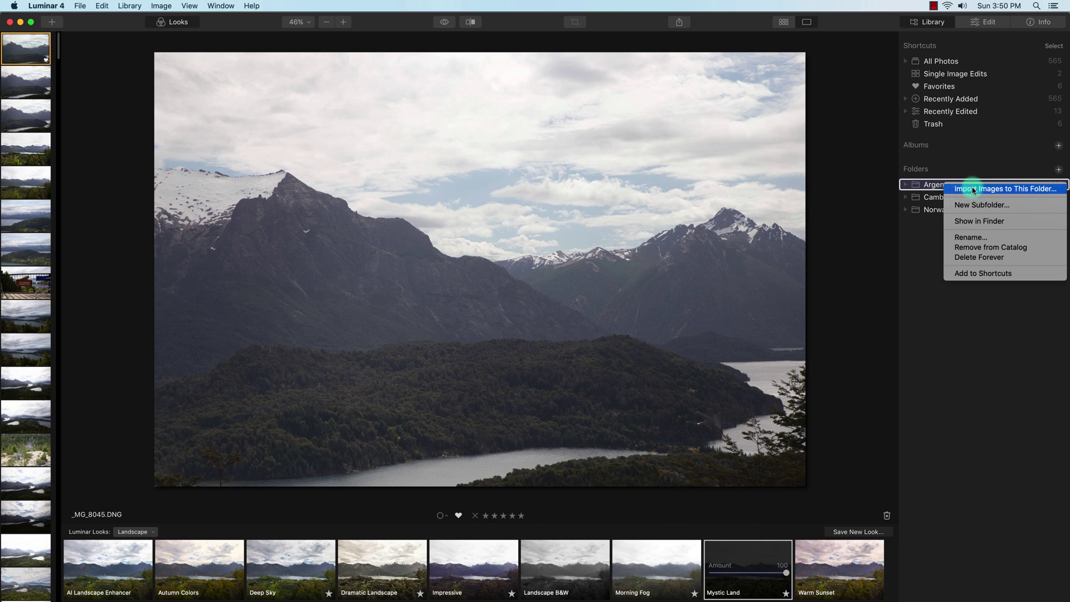
pyautogui.click(995, 221)
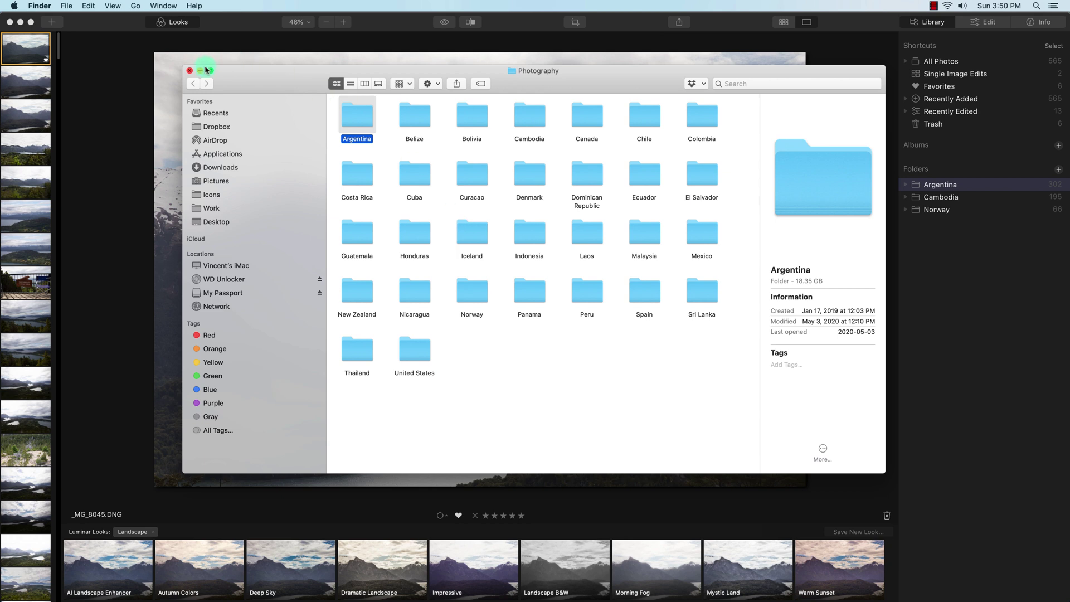
pyautogui.click(188, 70)
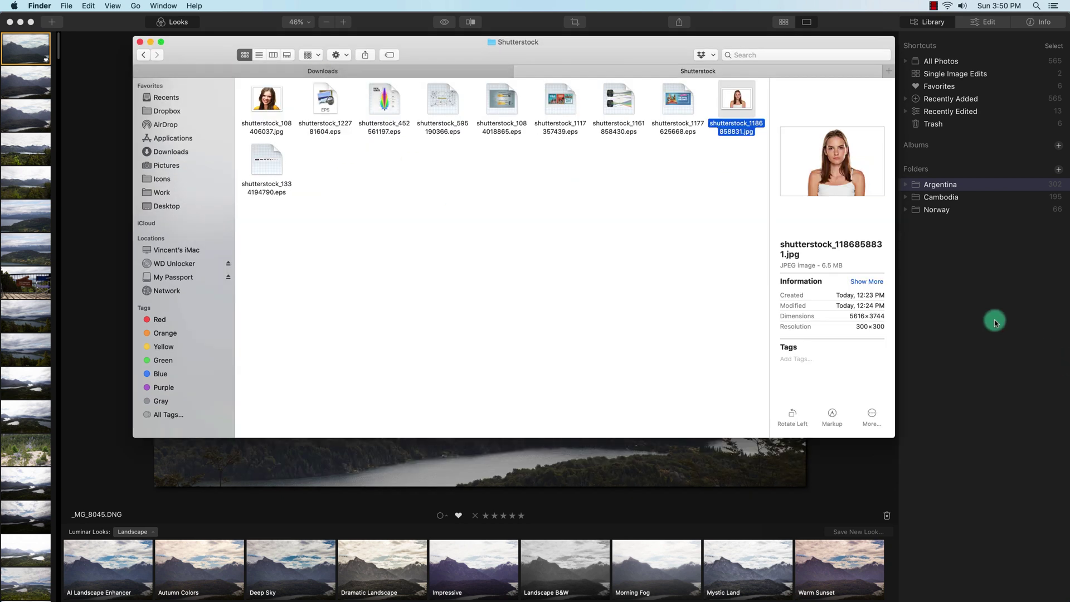
pyautogui.click(140, 42)
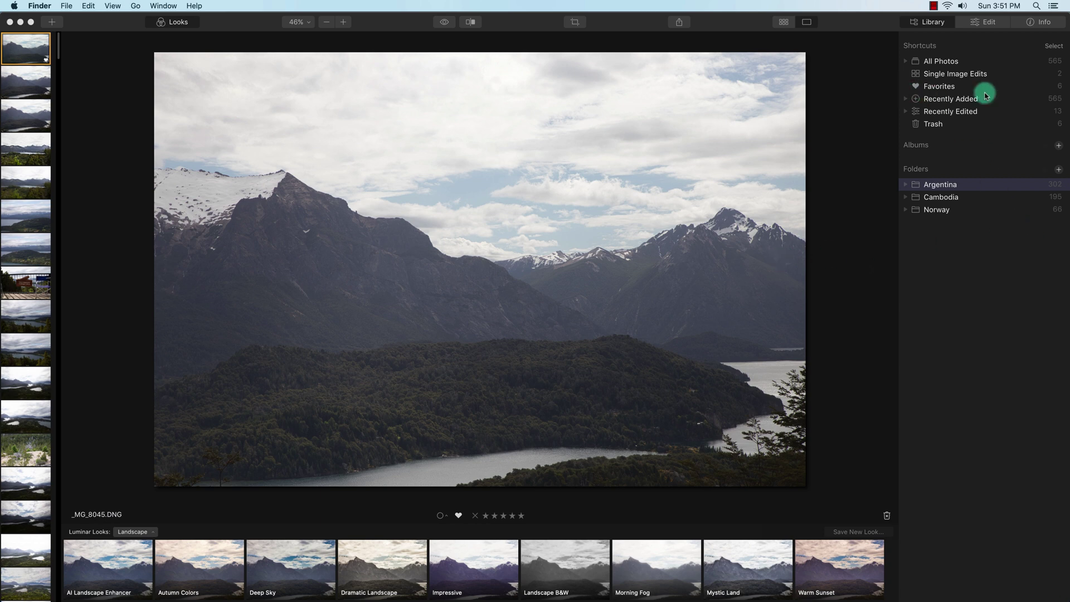
# Step: Show the Favorites collection and view the color label options for the mountain photo without assigning one
pyautogui.click(957, 90)
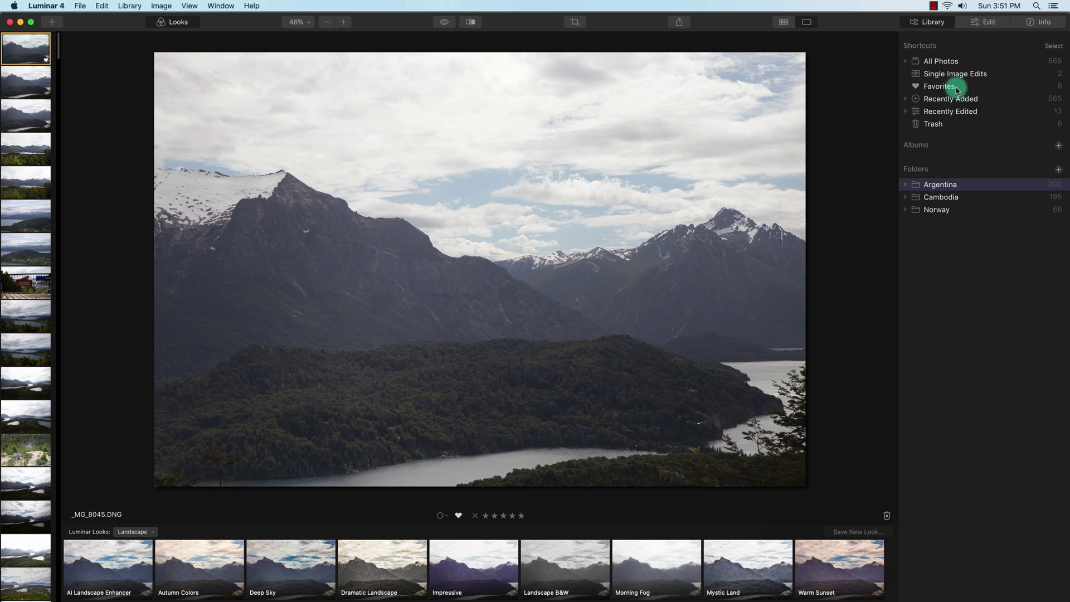
pyautogui.click(955, 87)
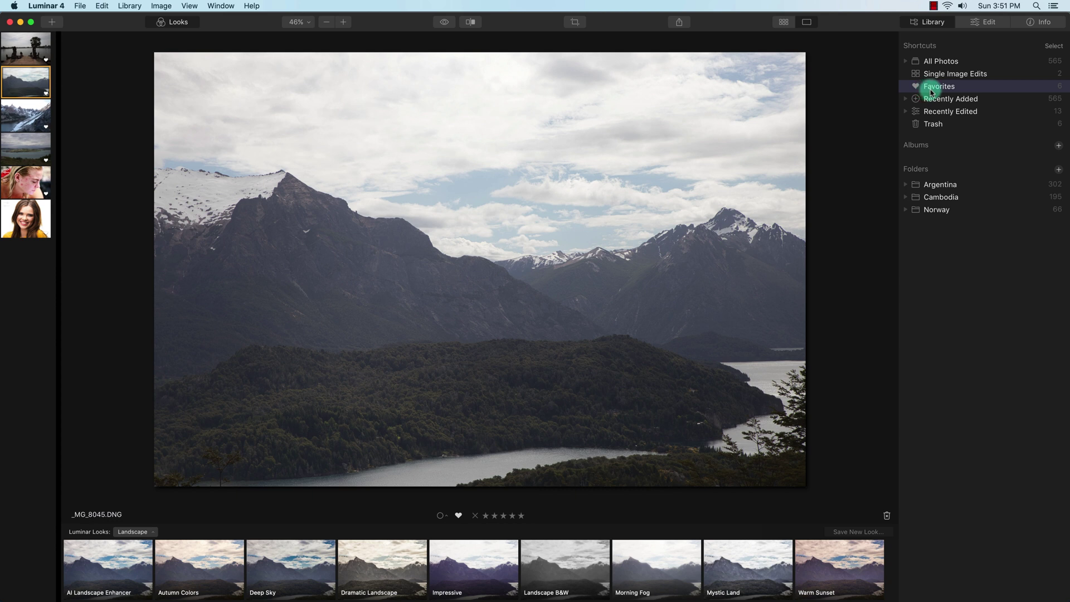
pyautogui.click(441, 516)
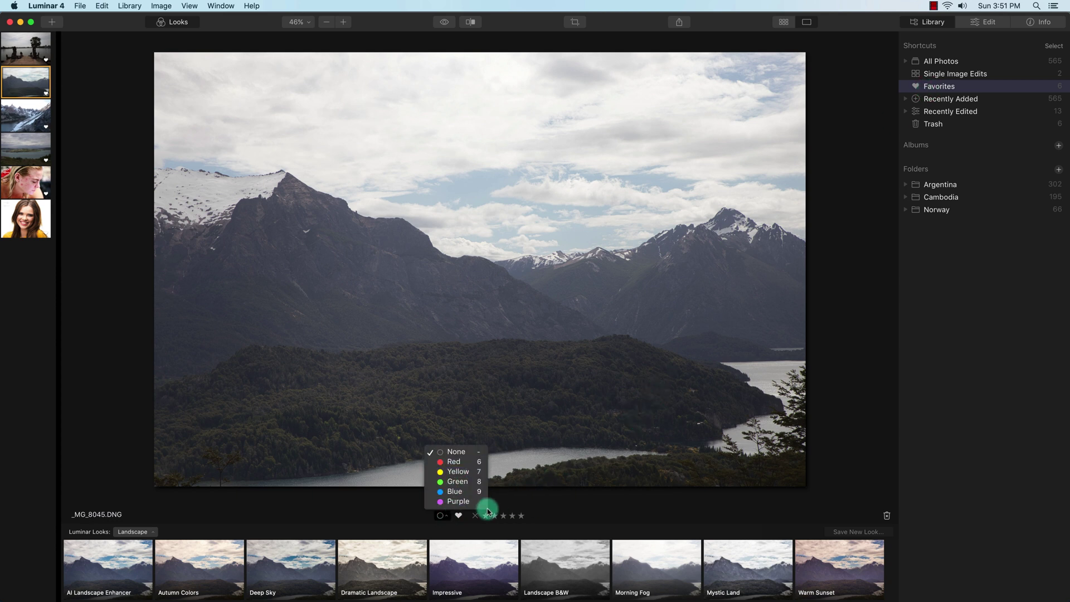
pyautogui.click(551, 505)
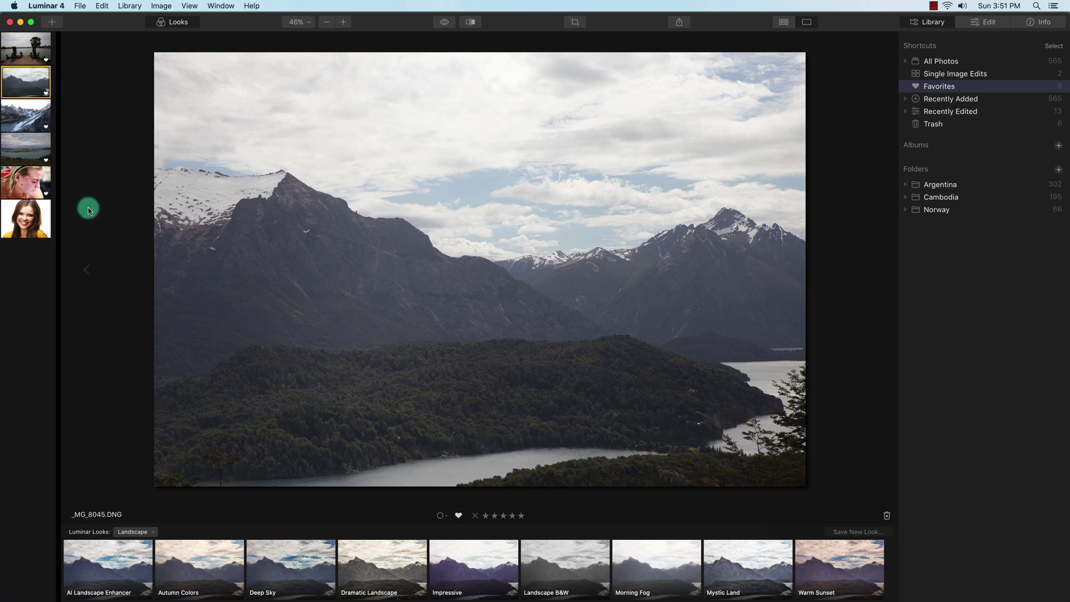
# Step: Edit the portrait struggle-3805349.jpg with AI Skin Enhancer, setting Amount to 100 and enabling AI Skin Defects Removal
pyautogui.click(32, 184)
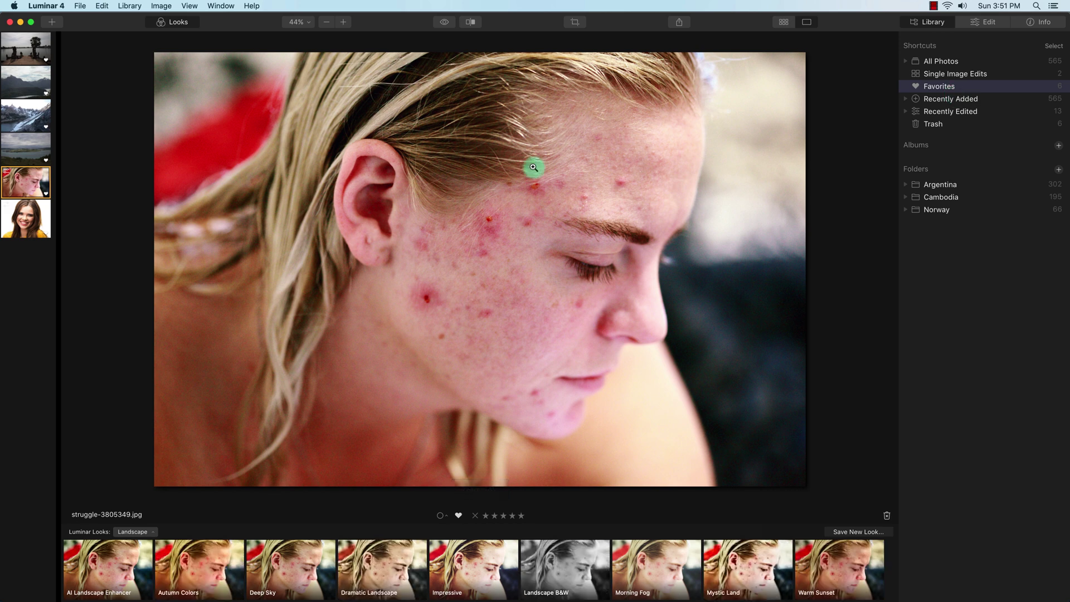
pyautogui.click(984, 24)
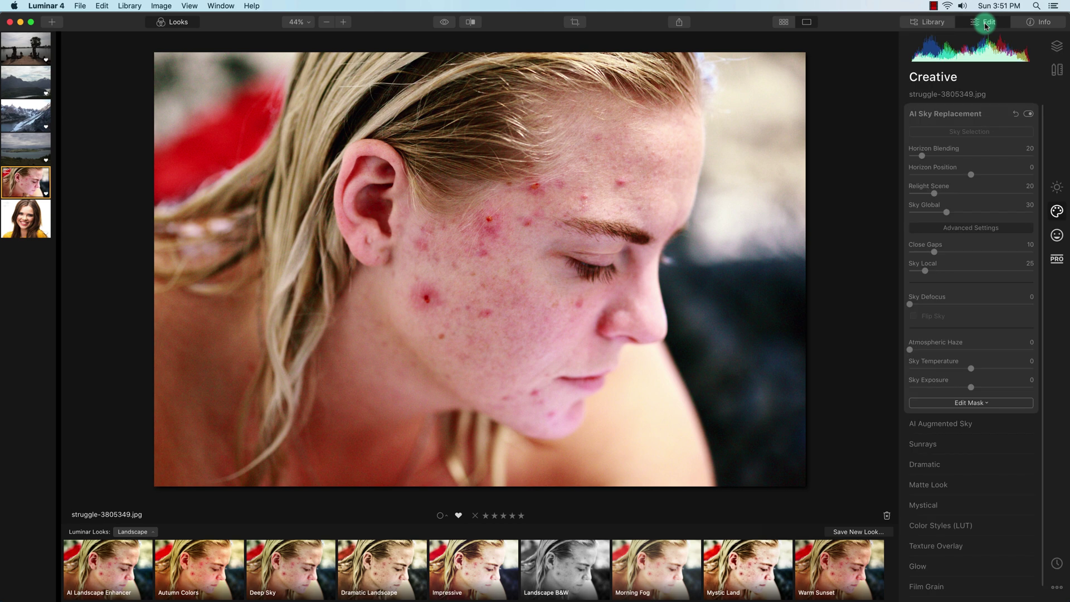
pyautogui.click(1057, 236)
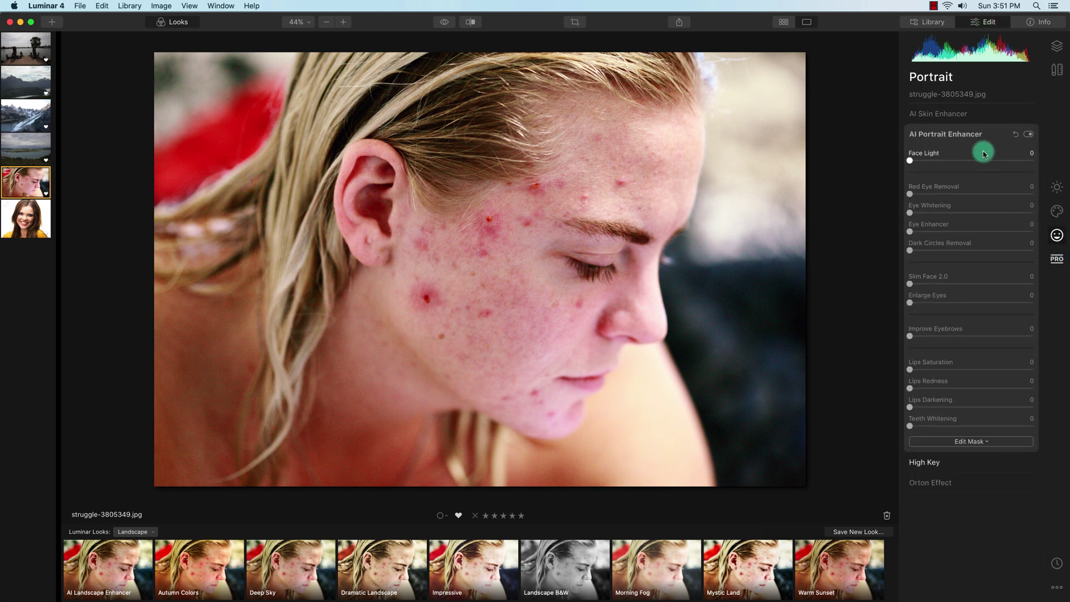
pyautogui.click(941, 115)
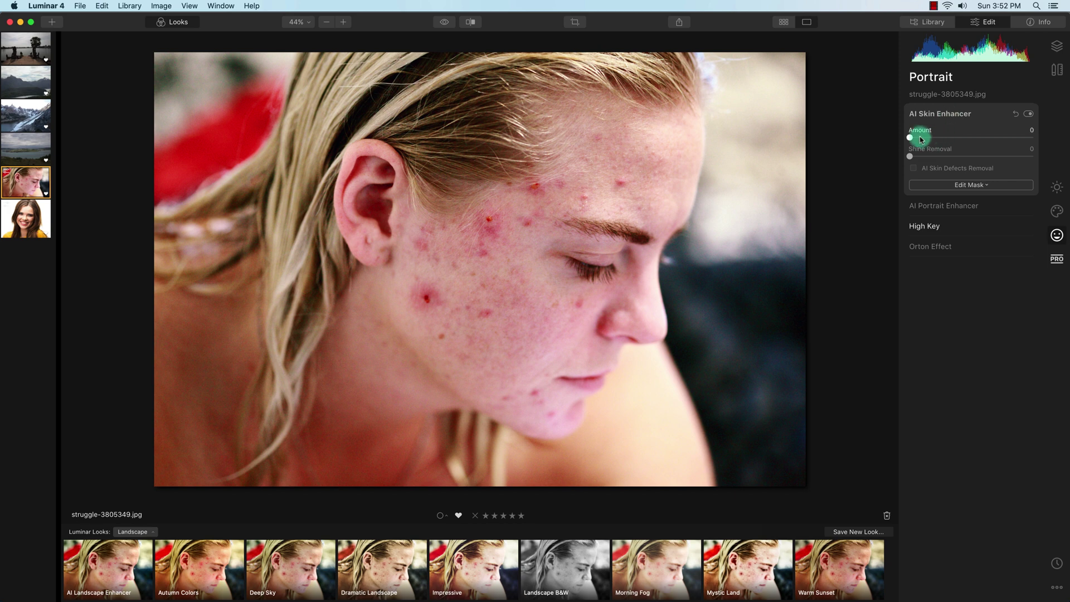
pyautogui.moveTo(908, 137); pyautogui.dragTo(1040, 143)
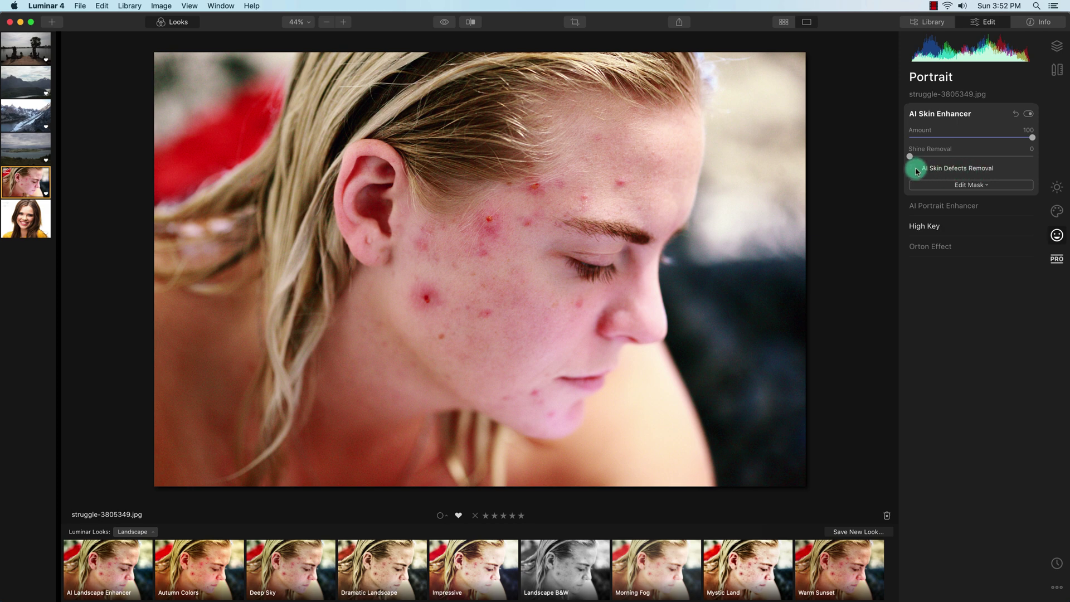
pyautogui.click(914, 169)
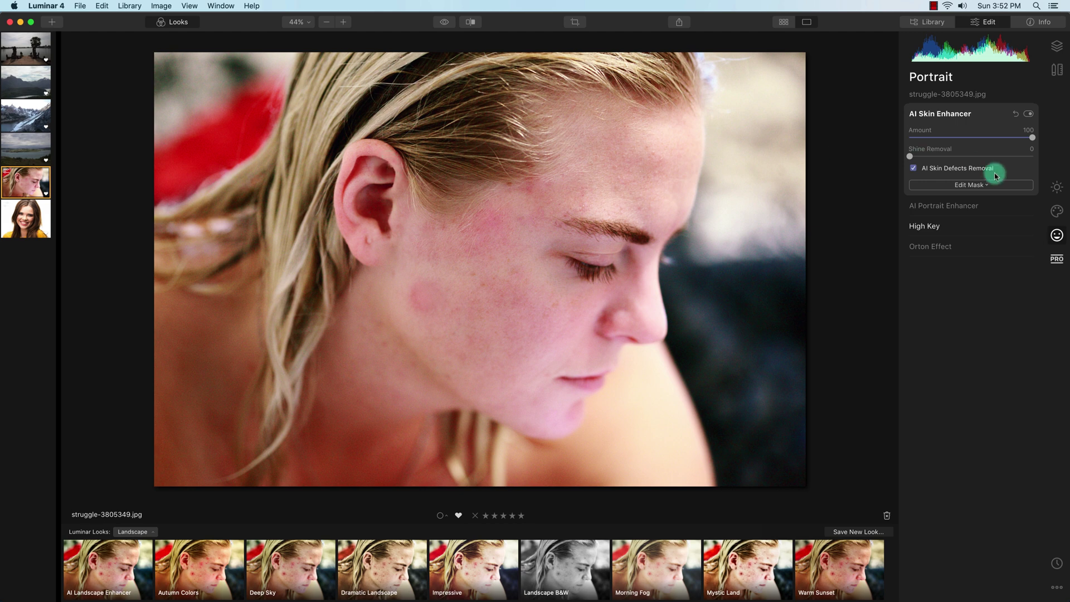
# Step: Add a brush mask to the AI Skin Enhancer, erasing the effect on a spot inside the ear at brush size 43
pyautogui.click(981, 185)
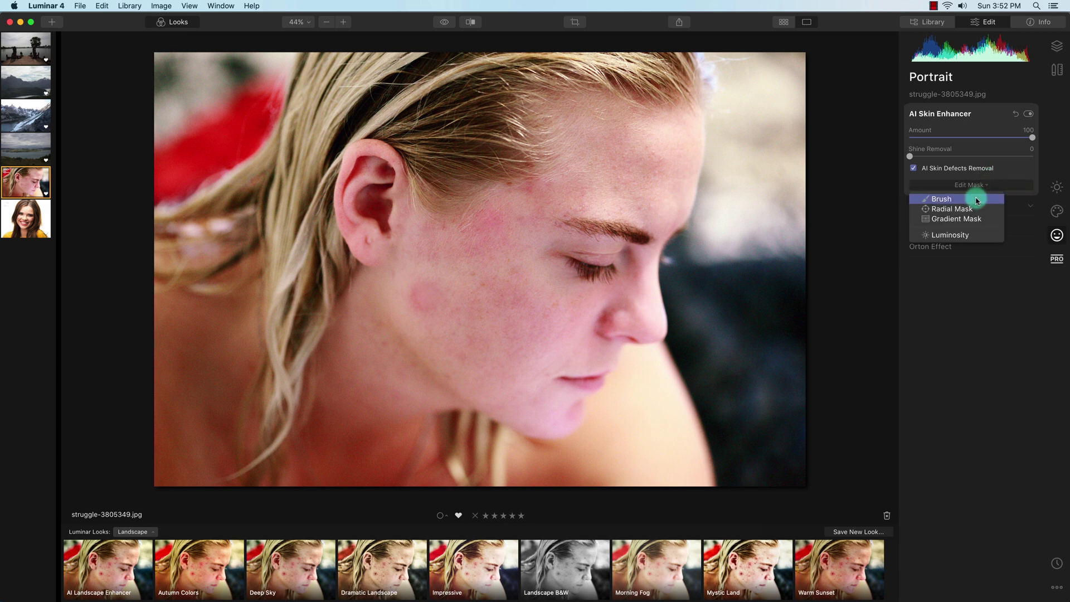
pyautogui.click(976, 200)
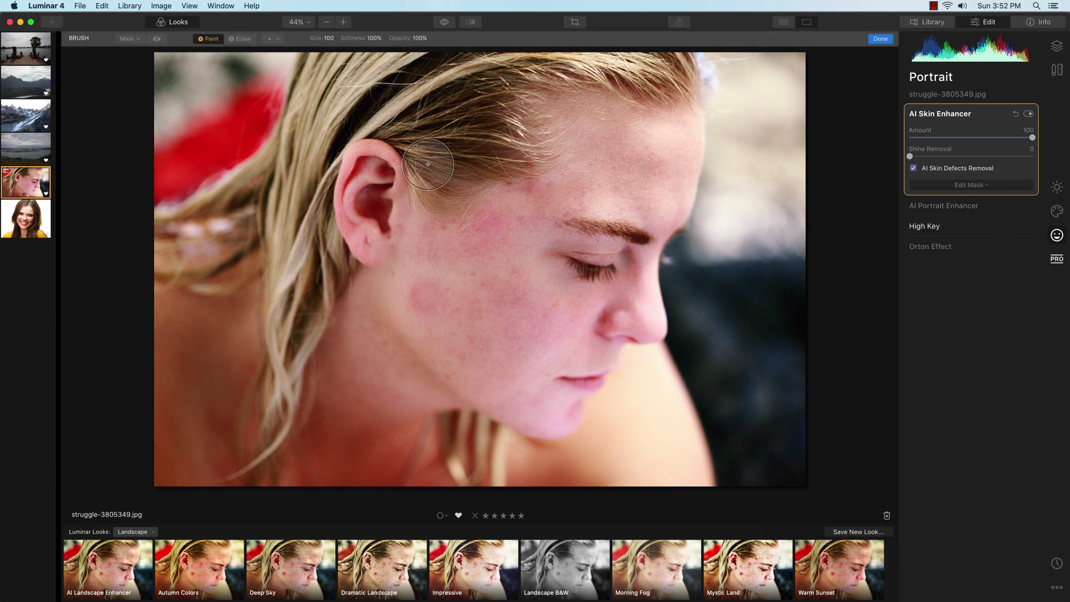
pyautogui.click(240, 39)
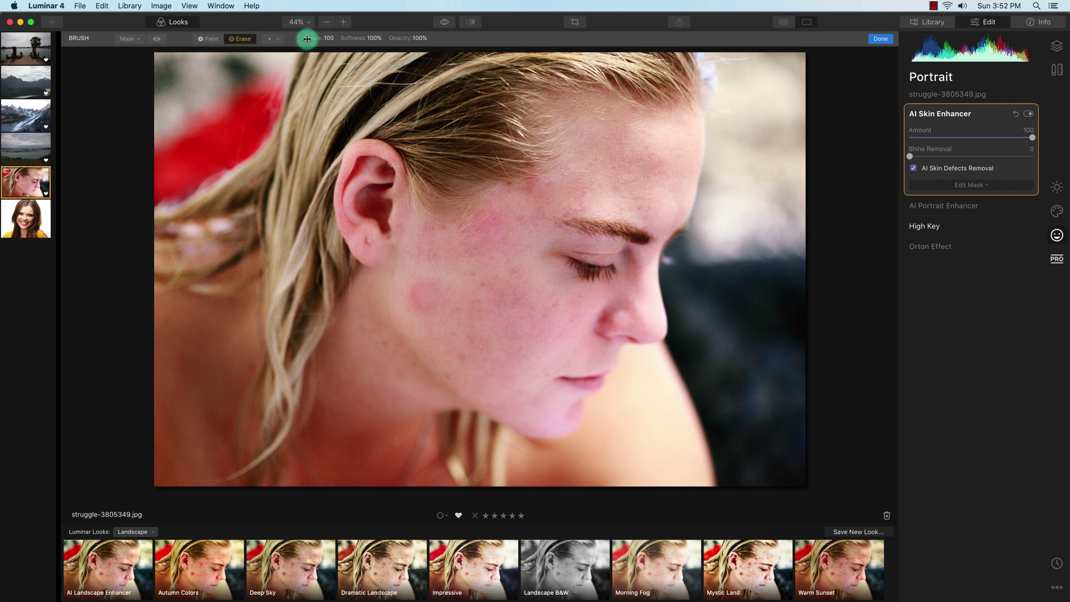
pyautogui.moveTo(306, 38)
pyautogui.mouseDown()
pyautogui.moveTo(317, 39)
pyautogui.moveTo(302, 36)
pyautogui.mouseUp()
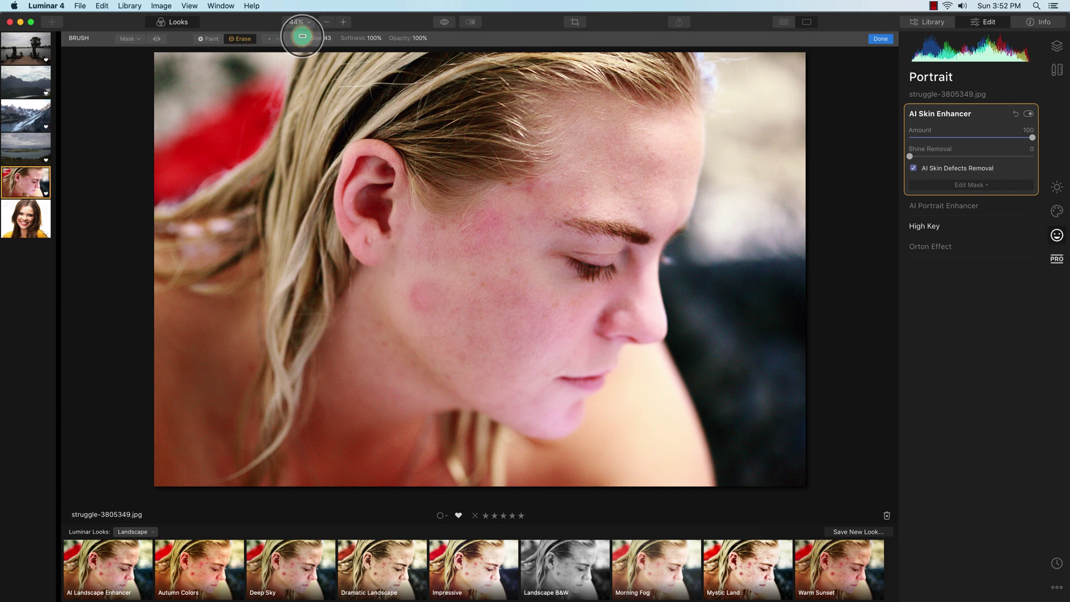
pyautogui.moveTo(375, 160); pyautogui.dragTo(378, 166)
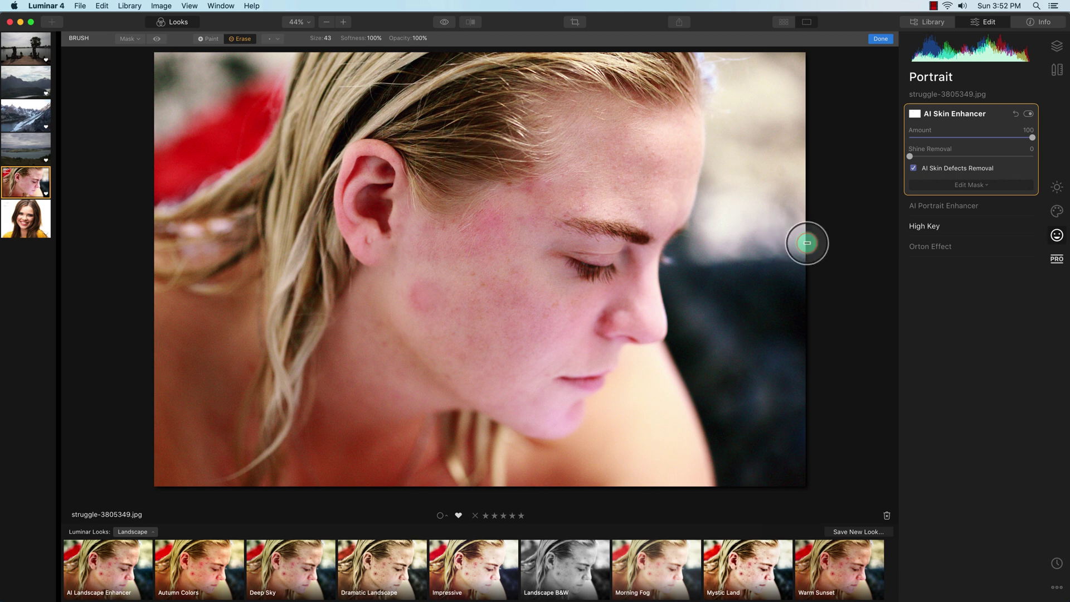
pyautogui.click(881, 39)
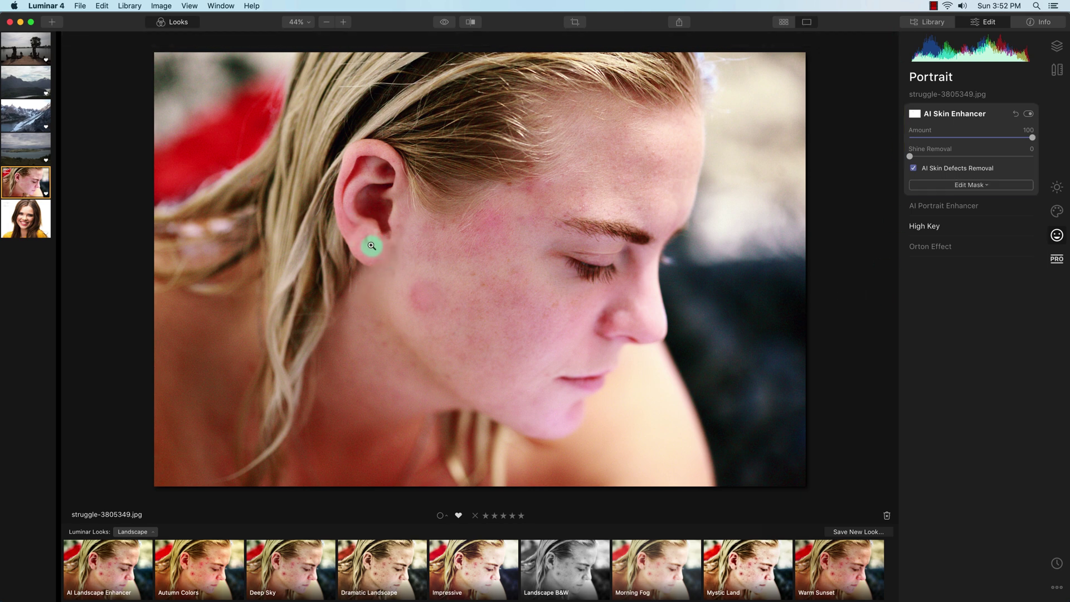
# Step: Remove the mark on the woman's earlobe with the Erase tool and apply the result
pyautogui.click(1059, 76)
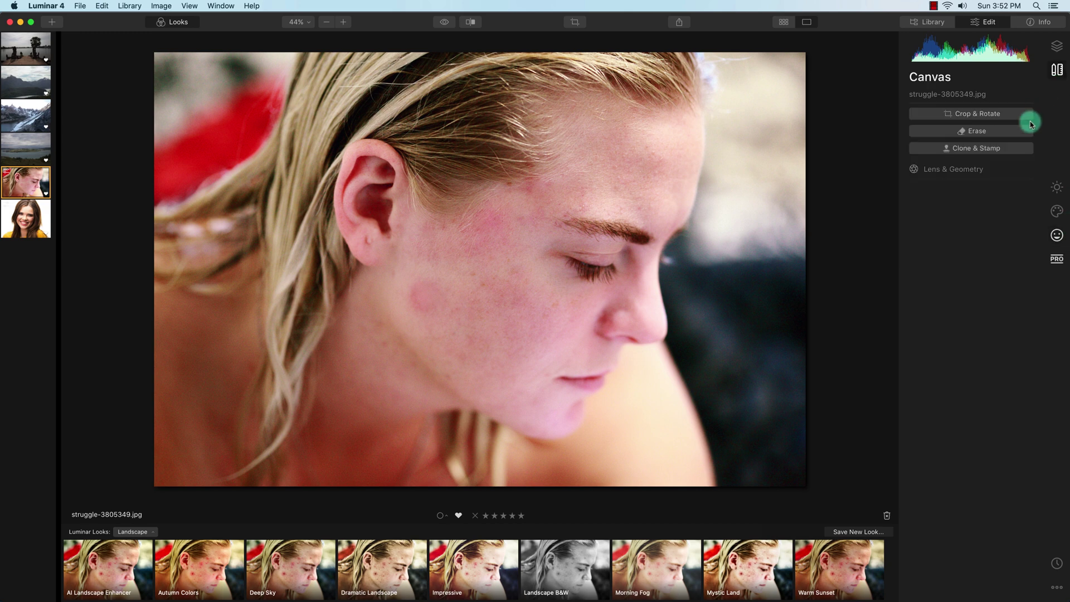
pyautogui.click(978, 135)
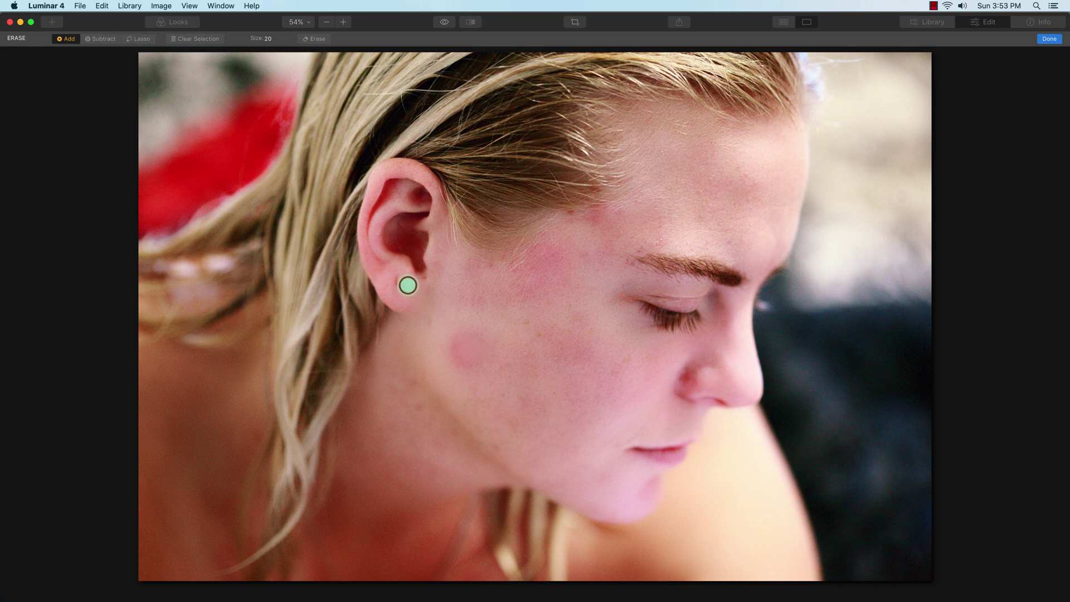
pyautogui.moveTo(396, 272); pyautogui.dragTo(403, 284)
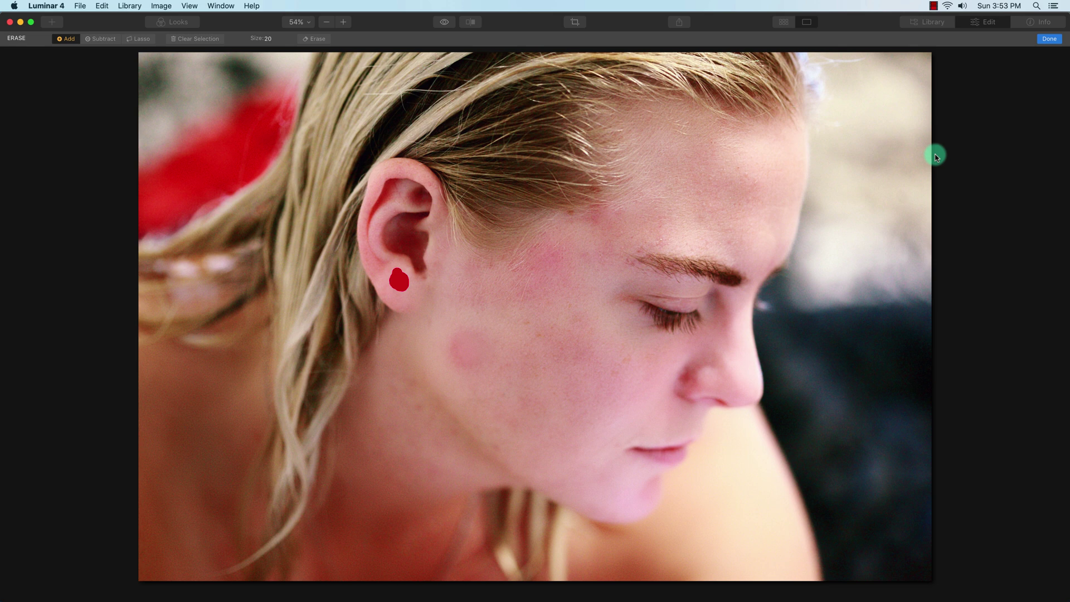
pyautogui.click(1055, 40)
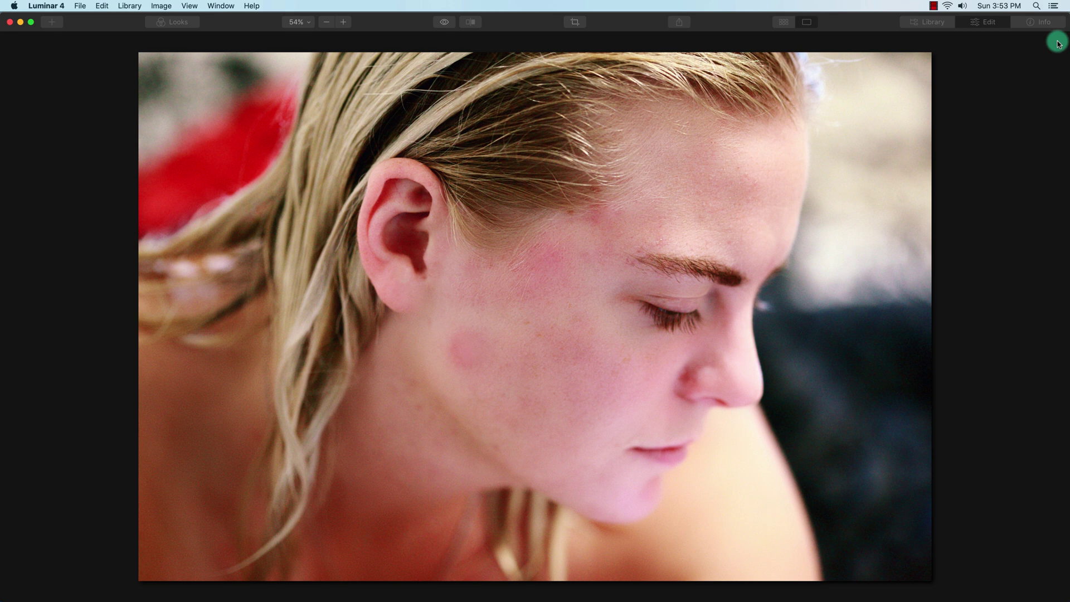
pyautogui.click(1057, 43)
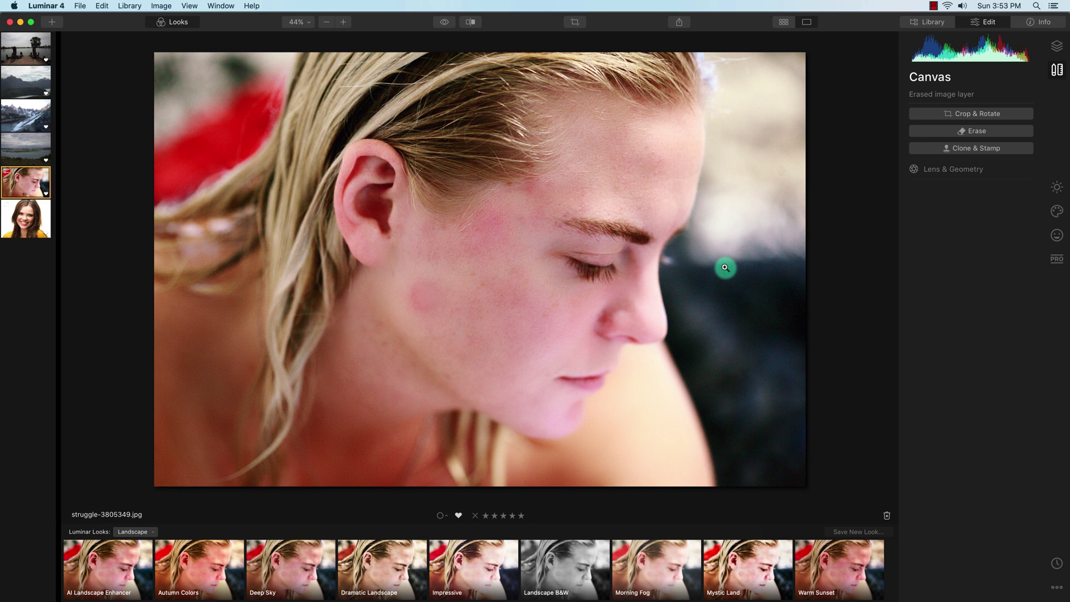
# Step: Select the original struggle-3805349.jpg layer beneath the erased image layer and reopen its Portrait adjustments
pyautogui.click(1058, 236)
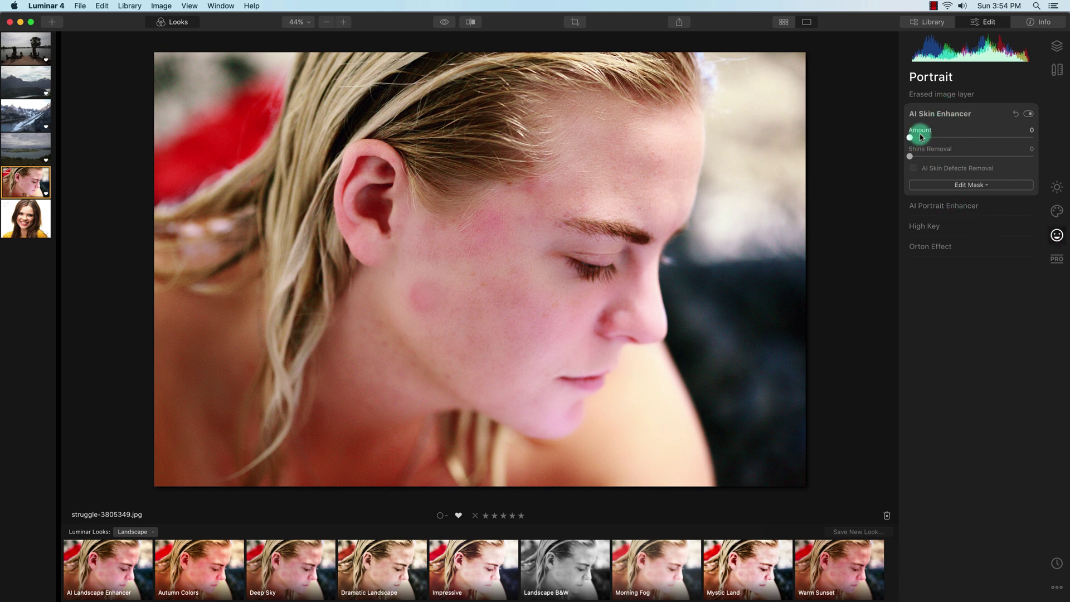
pyautogui.click(1056, 71)
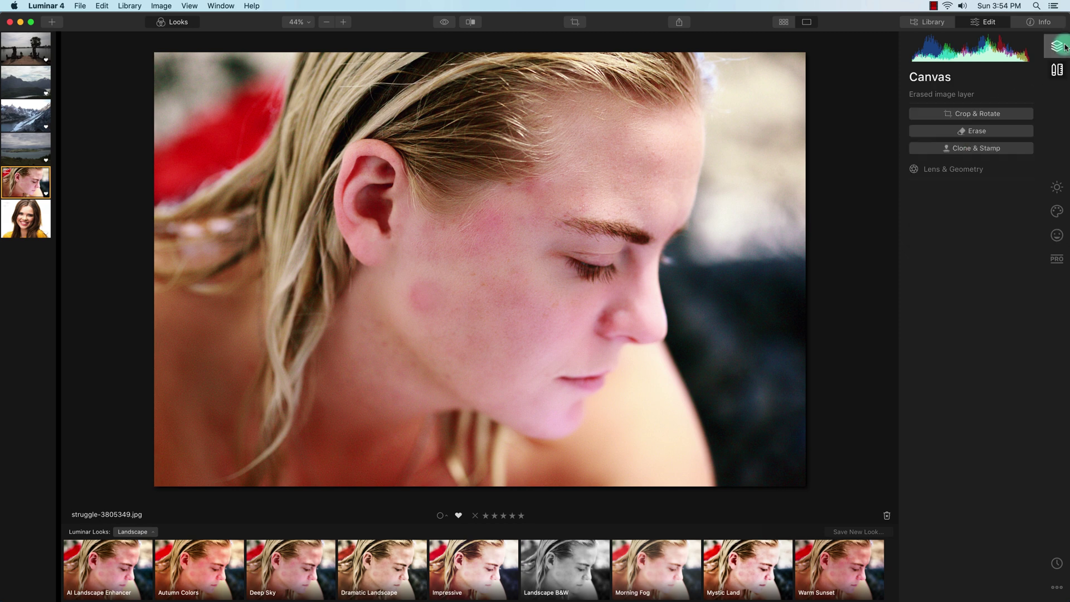
pyautogui.click(1063, 46)
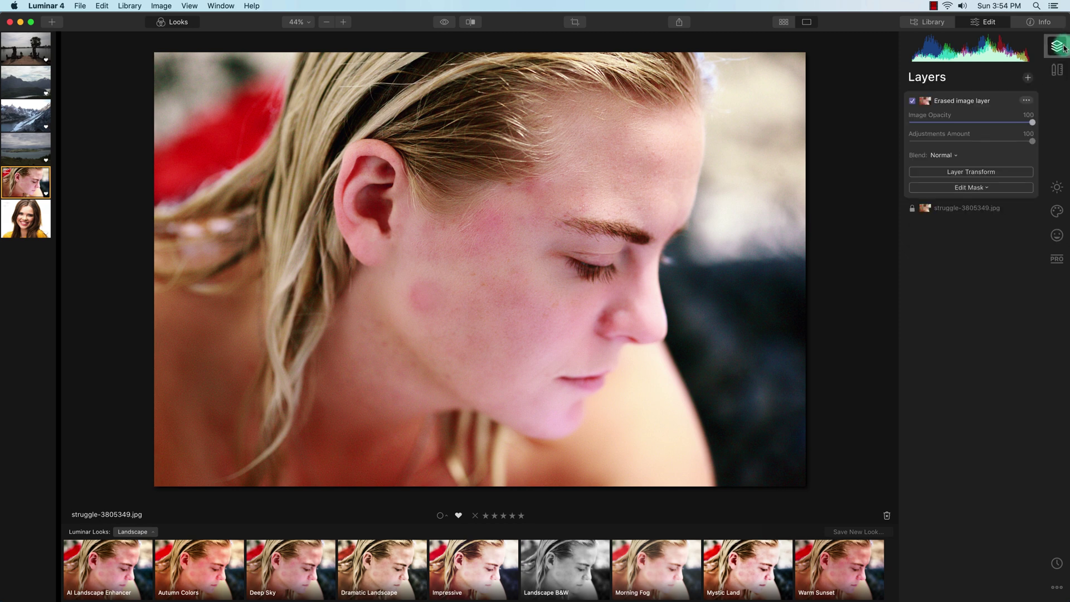
pyautogui.click(959, 212)
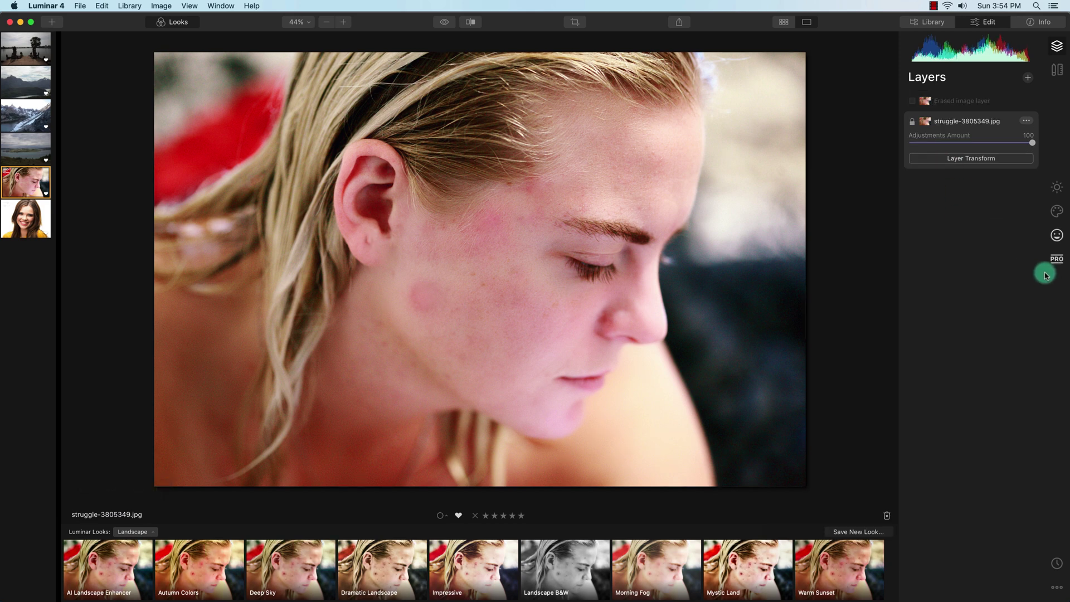
pyautogui.click(1058, 236)
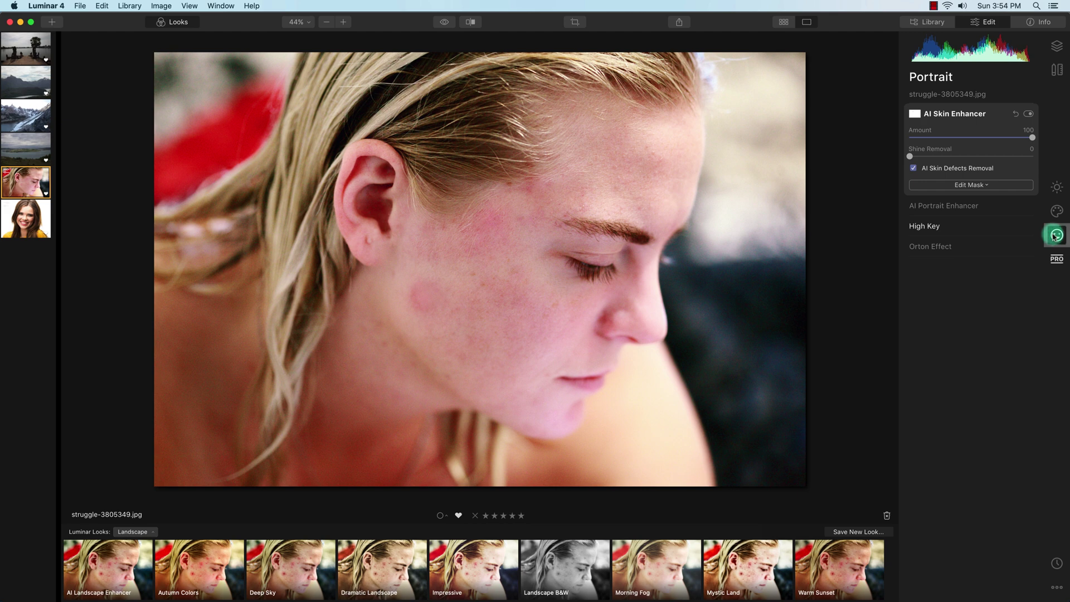
# Step: Try Slim Face 2.0 at 33 in the AI Portrait Enhancer and return it to 0
pyautogui.click(970, 207)
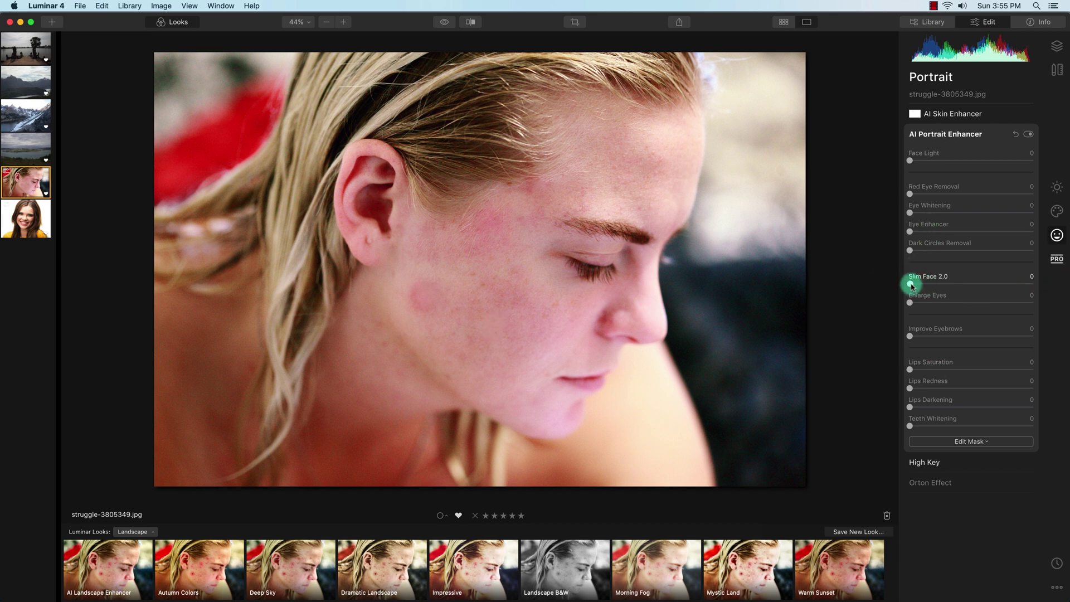
pyautogui.moveTo(911, 287); pyautogui.dragTo(953, 286)
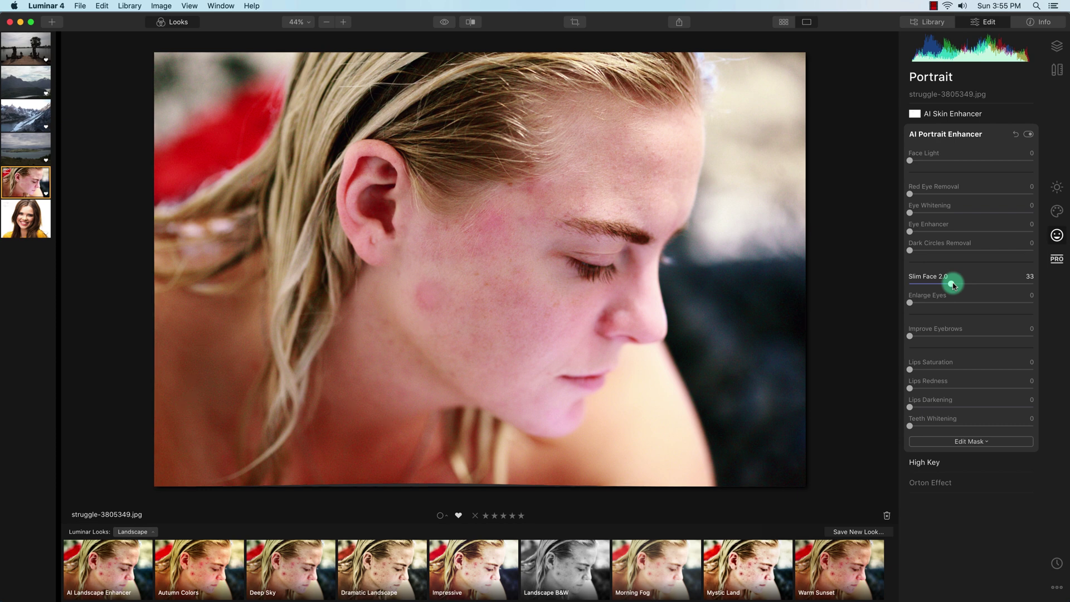
pyautogui.moveTo(953, 285); pyautogui.dragTo(903, 284)
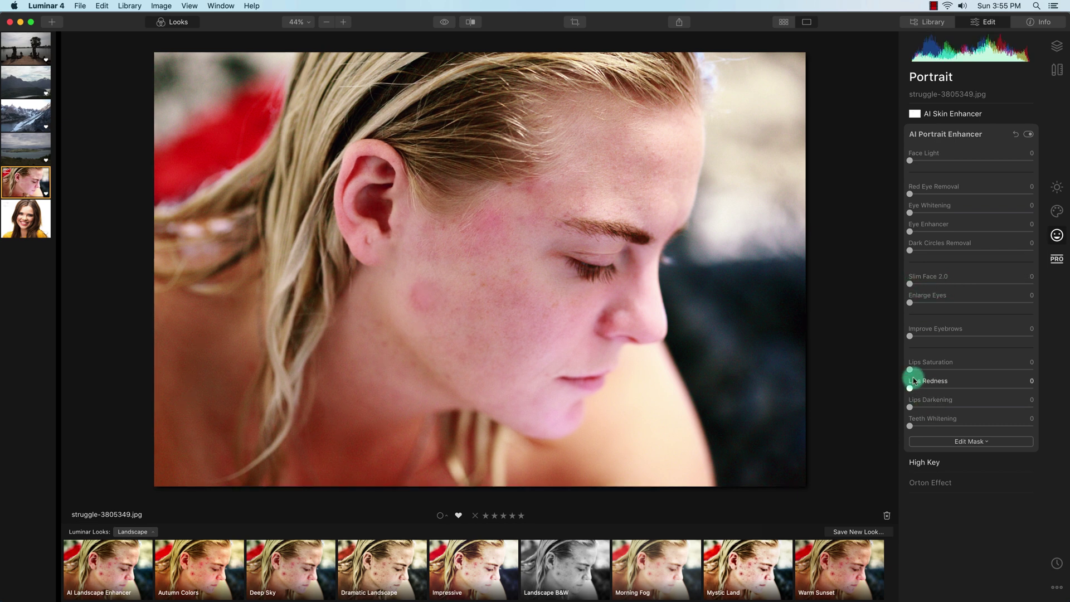
# Step: Try the Lips Saturation and Lips Redness sliders in the AI Portrait Enhancer and return both to 0
pyautogui.moveTo(912, 372); pyautogui.dragTo(886, 373)
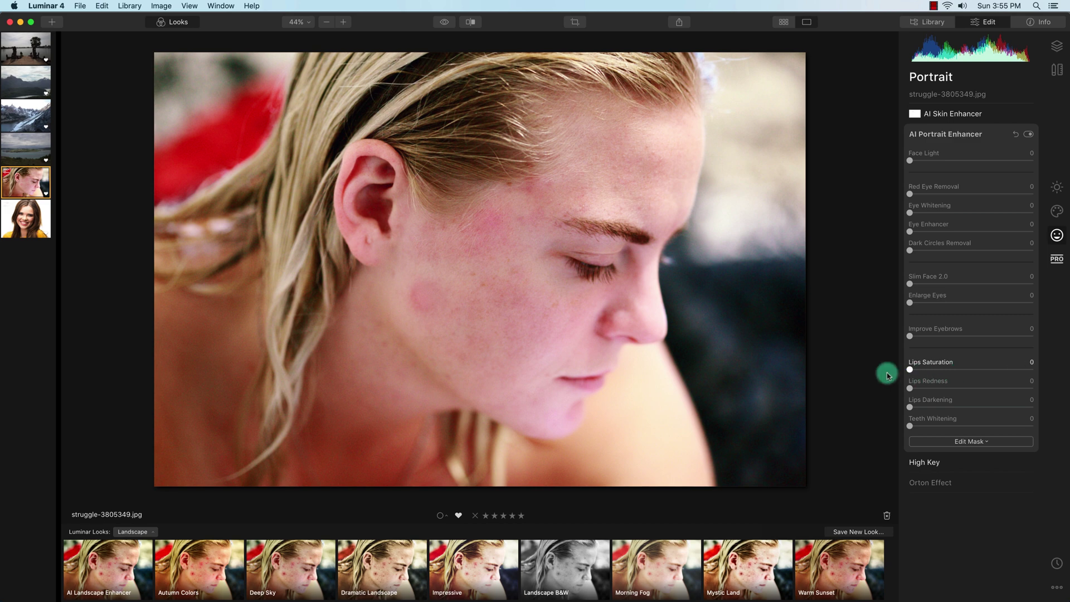
pyautogui.click(907, 392)
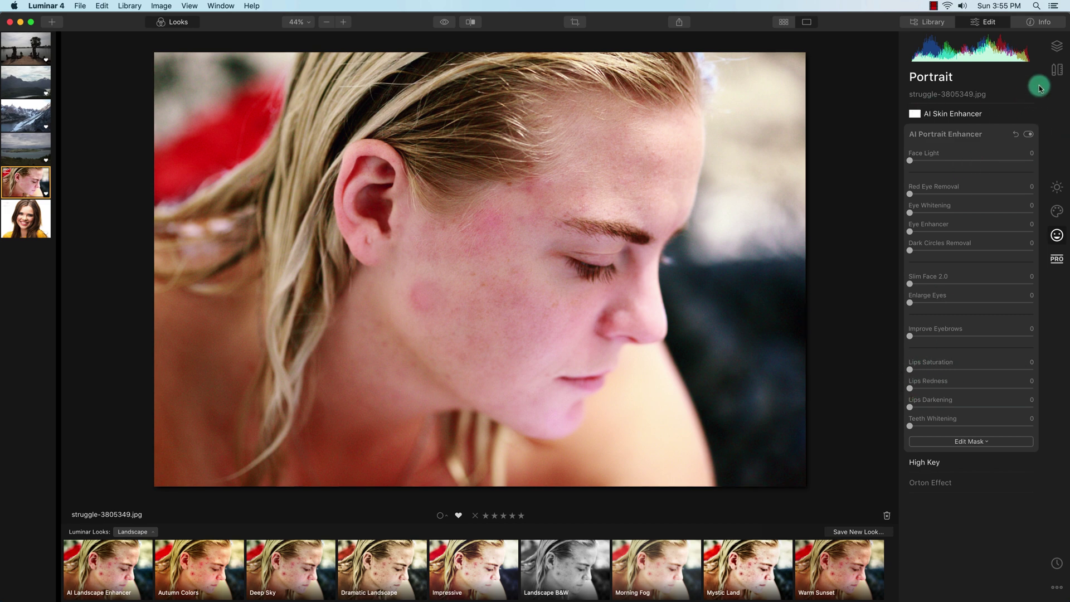
# Step: Select the Erased image layer, and switch to the smiling woman's photo shutterstock_108406037.jpg with its Portrait adjustments open
pyautogui.click(1056, 47)
pyautogui.click(953, 100)
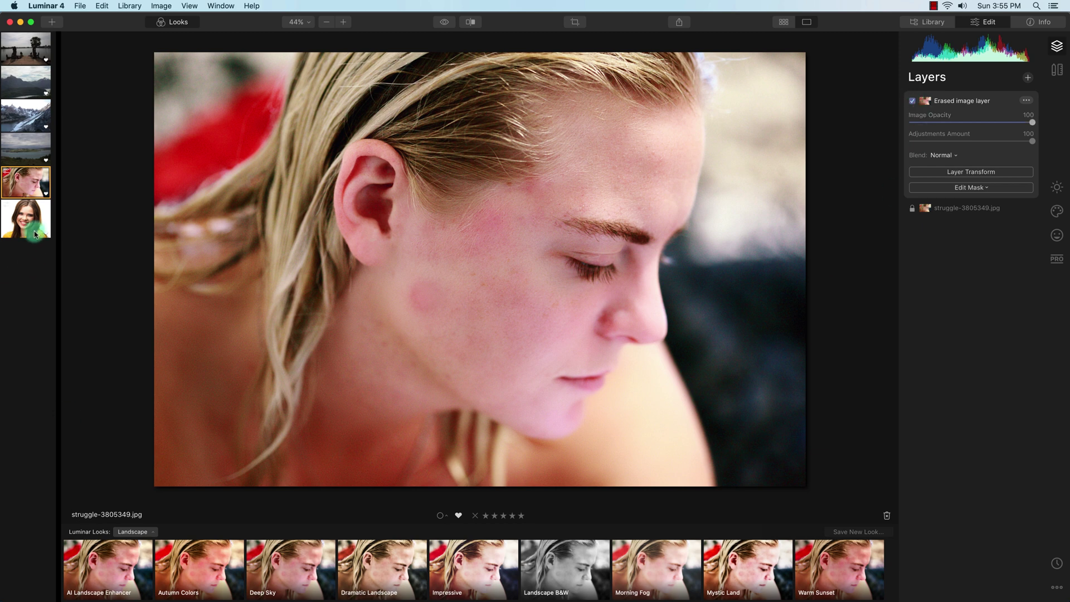
pyautogui.click(17, 207)
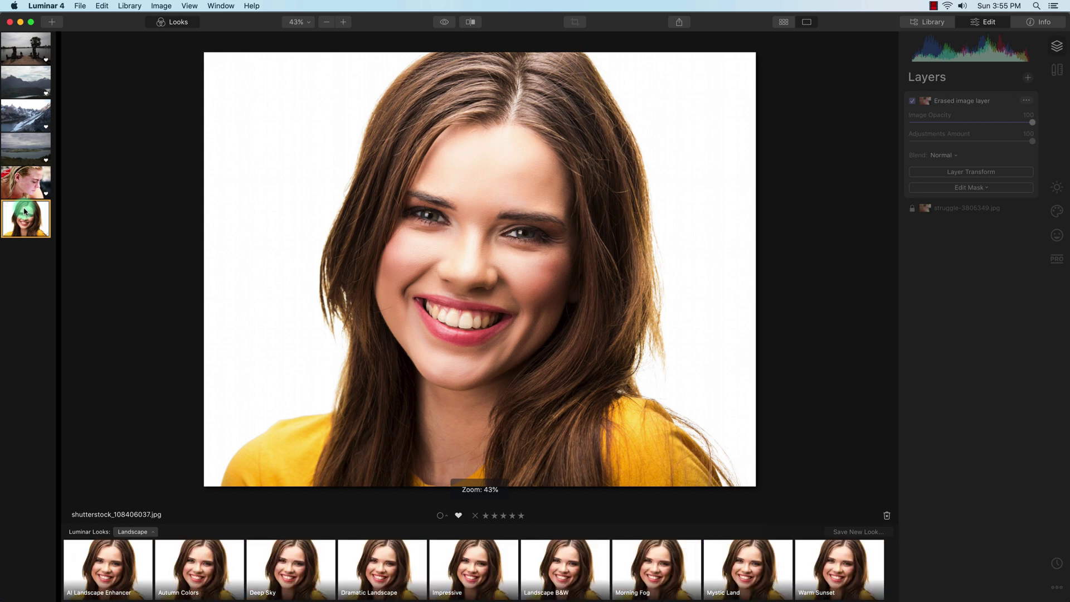
pyautogui.click(1056, 235)
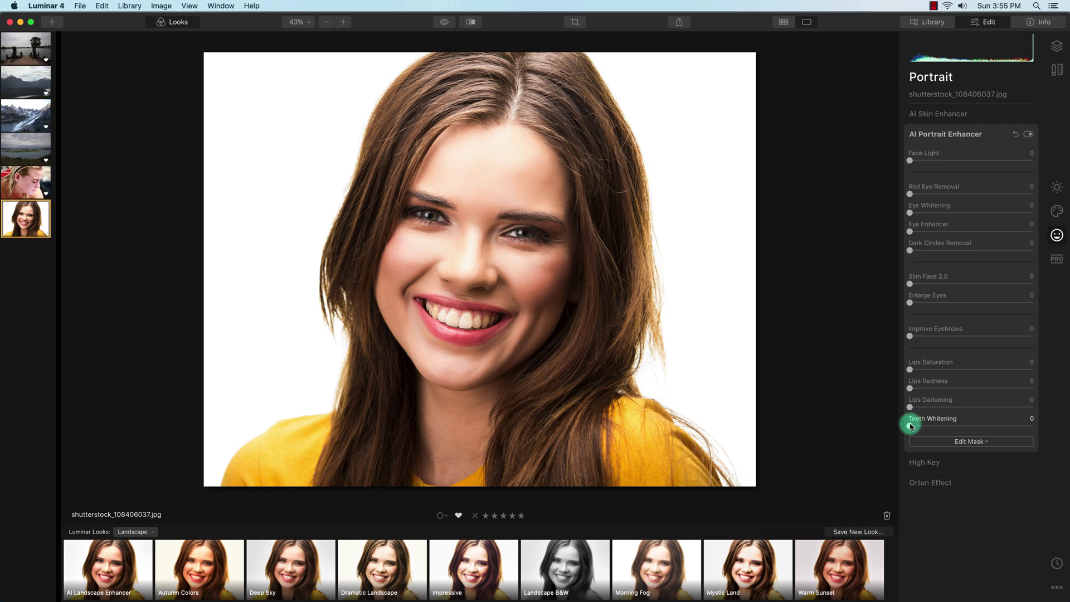
# Step: Try Teeth Whitening at 100 on the smiling woman's teeth and return it to 0
pyautogui.moveTo(911, 426); pyautogui.dragTo(1047, 430)
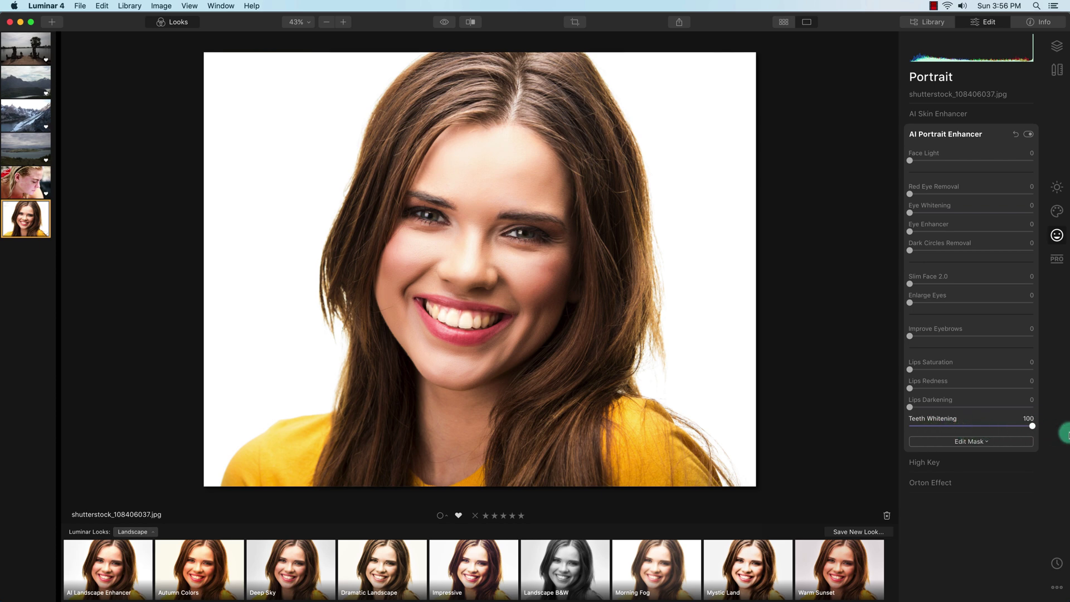
pyautogui.click(417, 334)
pyautogui.click(1031, 427)
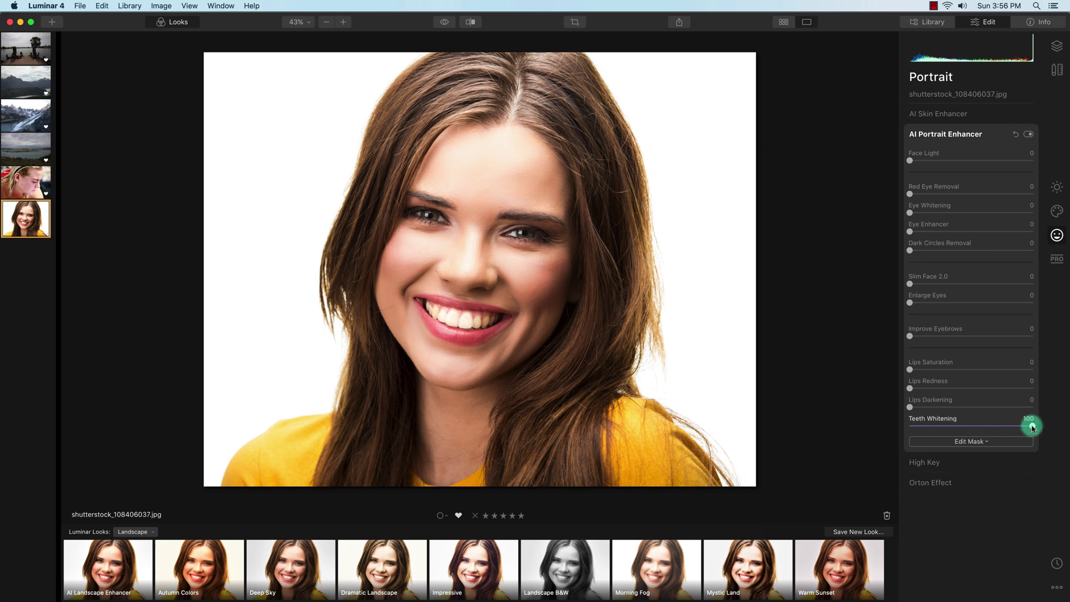
pyautogui.moveTo(1031, 427); pyautogui.dragTo(896, 425)
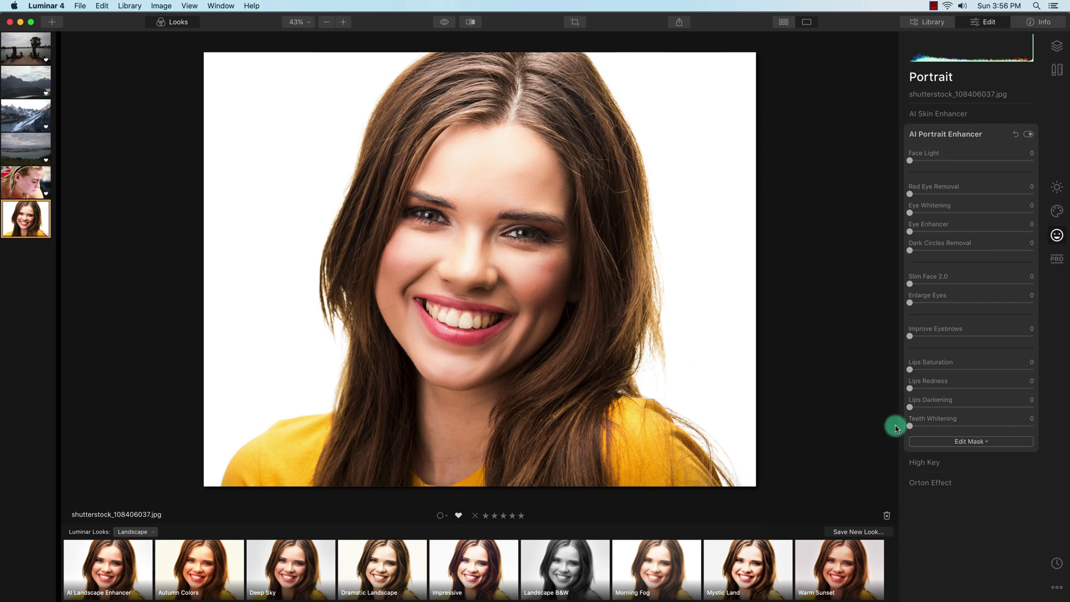
pyautogui.moveTo(491, 301)
pyautogui.mouseDown()
pyautogui.moveTo(460, 328)
pyautogui.moveTo(440, 313)
pyautogui.mouseUp()
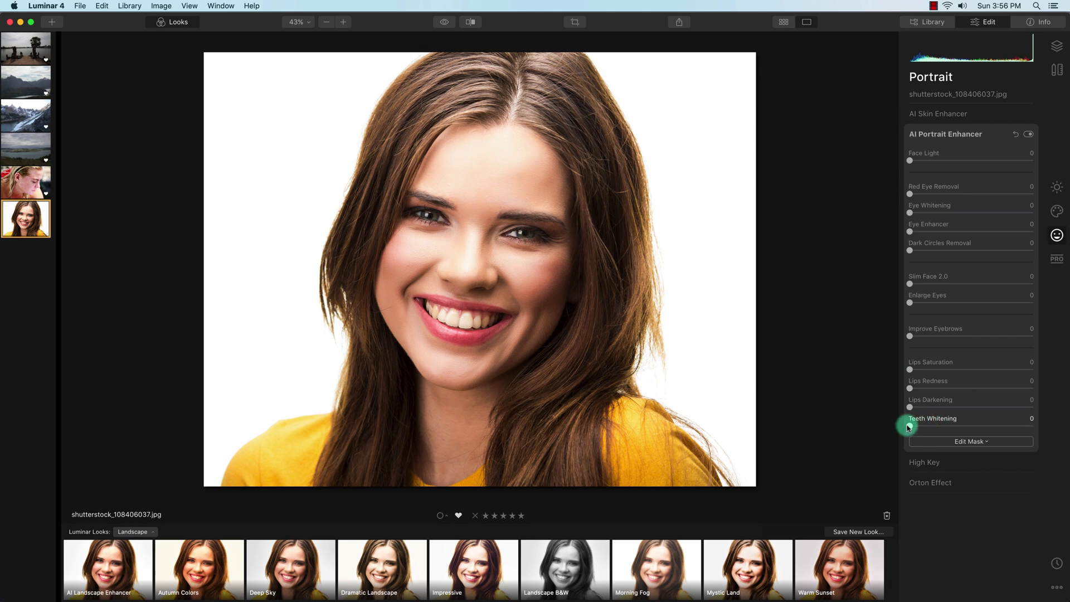
# Step: Set Teeth Whitening to 18, and try Slim Face 2.0 before returning it to 0
pyautogui.moveTo(908, 426); pyautogui.dragTo(931, 426)
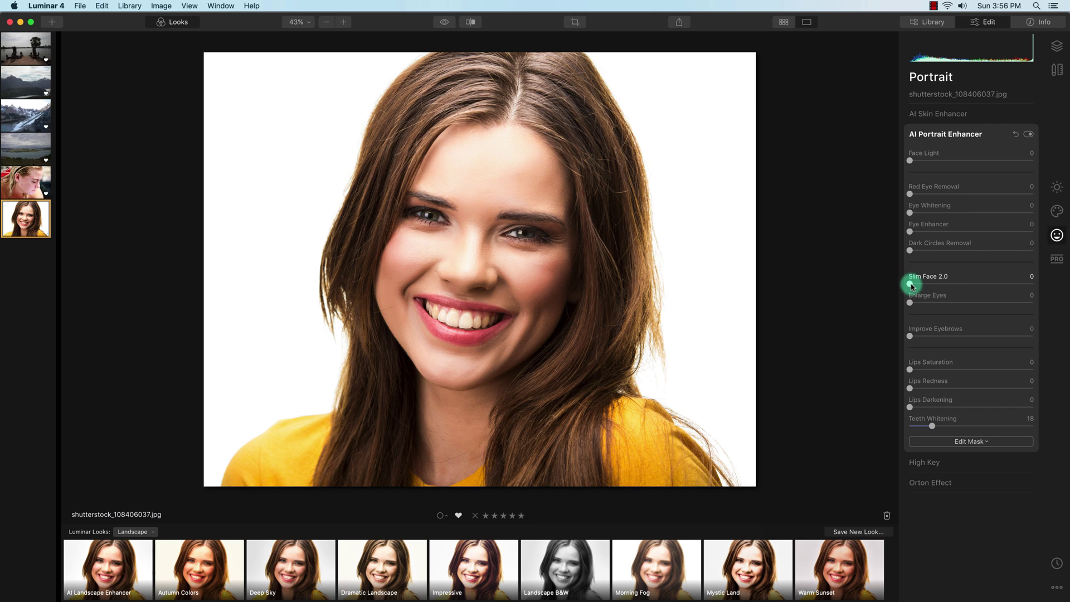
pyautogui.moveTo(911, 286); pyautogui.dragTo(891, 305)
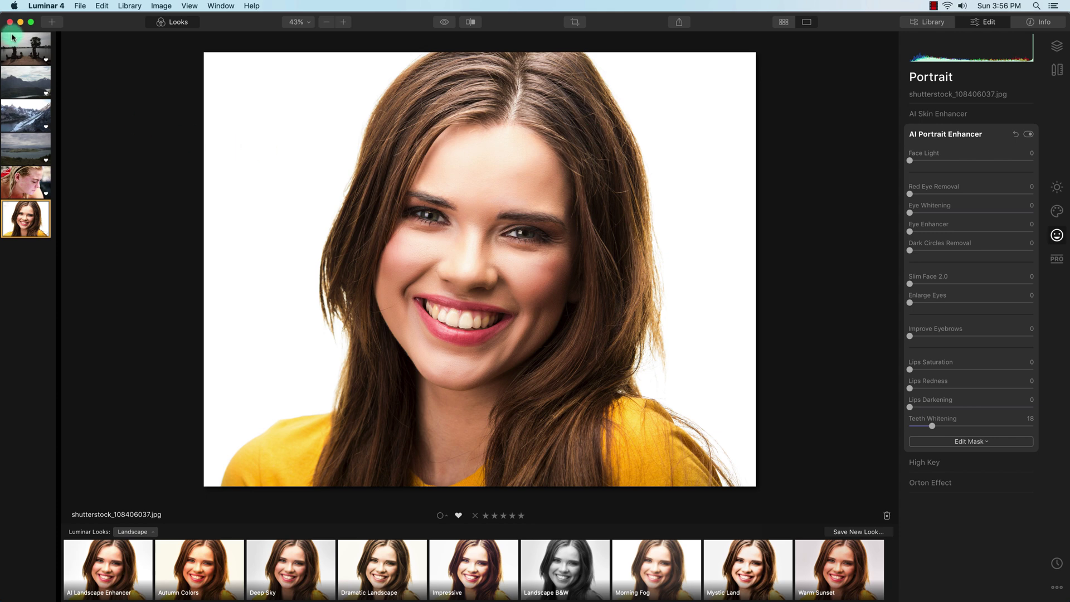
# Step: Open the lakeside temple photo _MG_7748.dng, rotate it by 1.14° with Crop & Rotate and apply the crop
pyautogui.click(24, 52)
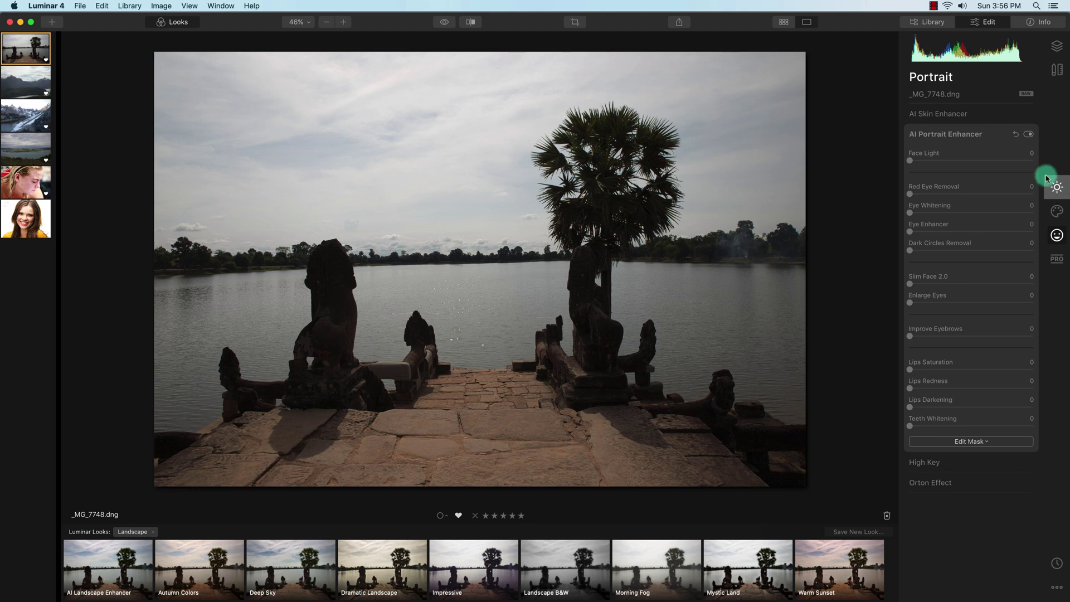
pyautogui.click(1056, 70)
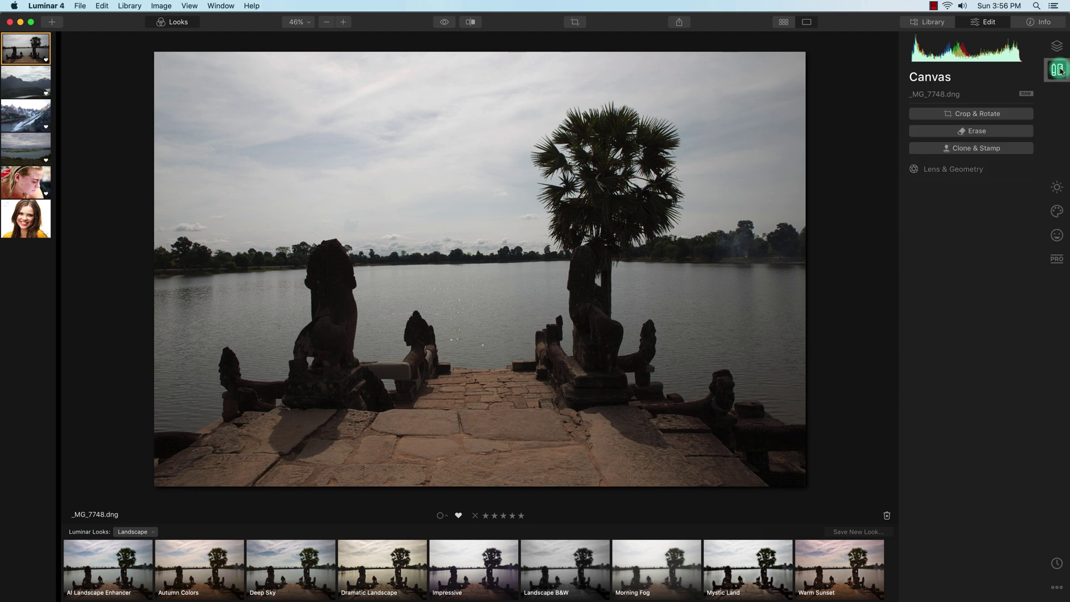
pyautogui.click(980, 113)
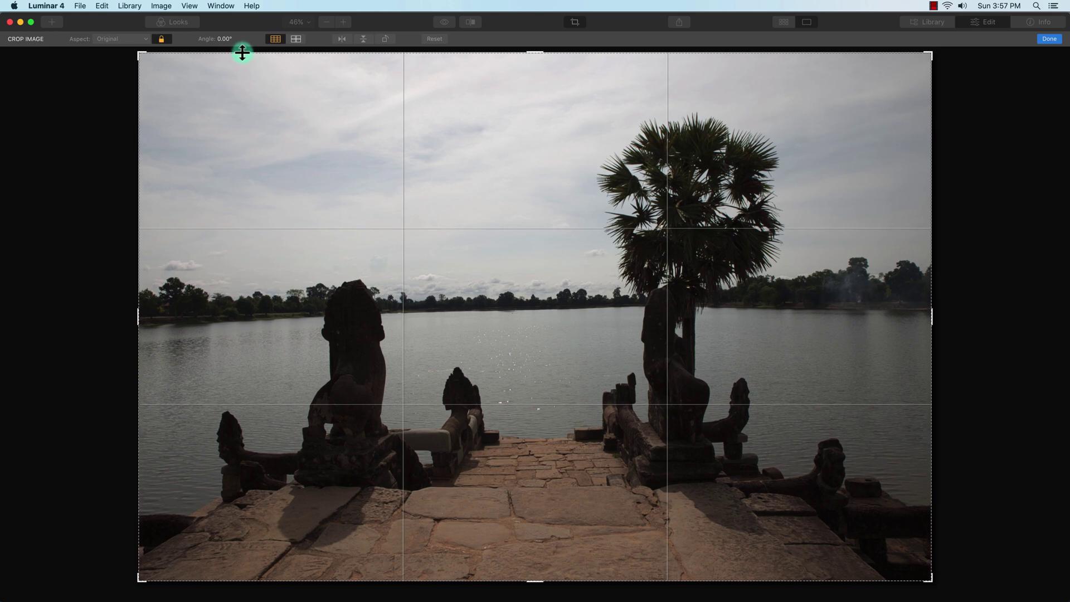
pyautogui.moveTo(950, 53); pyautogui.dragTo(961, 72)
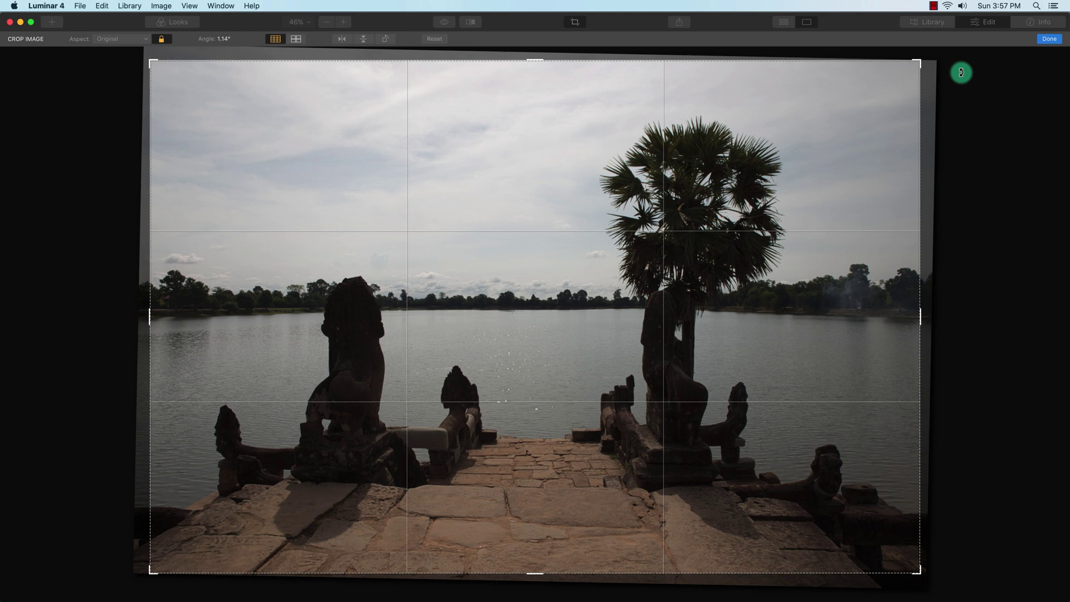
pyautogui.click(1050, 39)
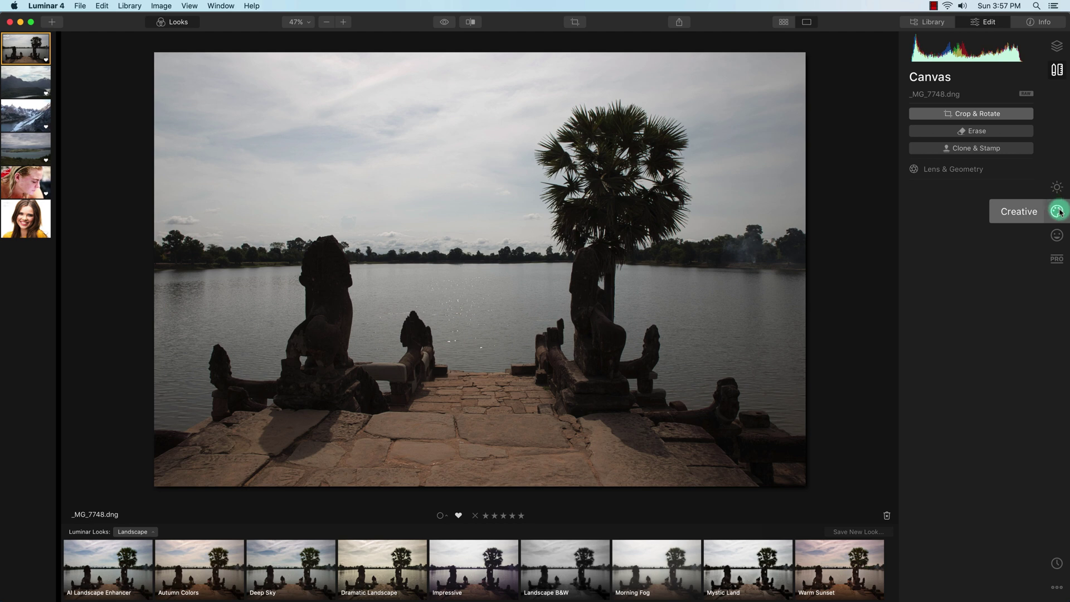
# Step: Replace the photo's sky using AI Sky Replacement, trying Blue Sky 3 before choosing Galaxy 1
pyautogui.click(1057, 211)
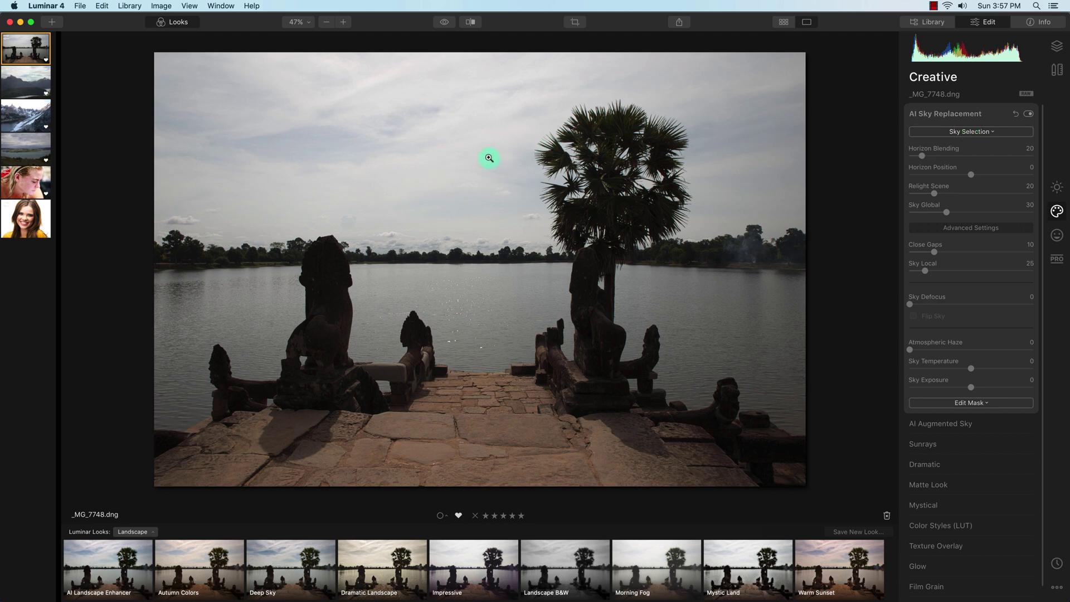
pyautogui.click(963, 132)
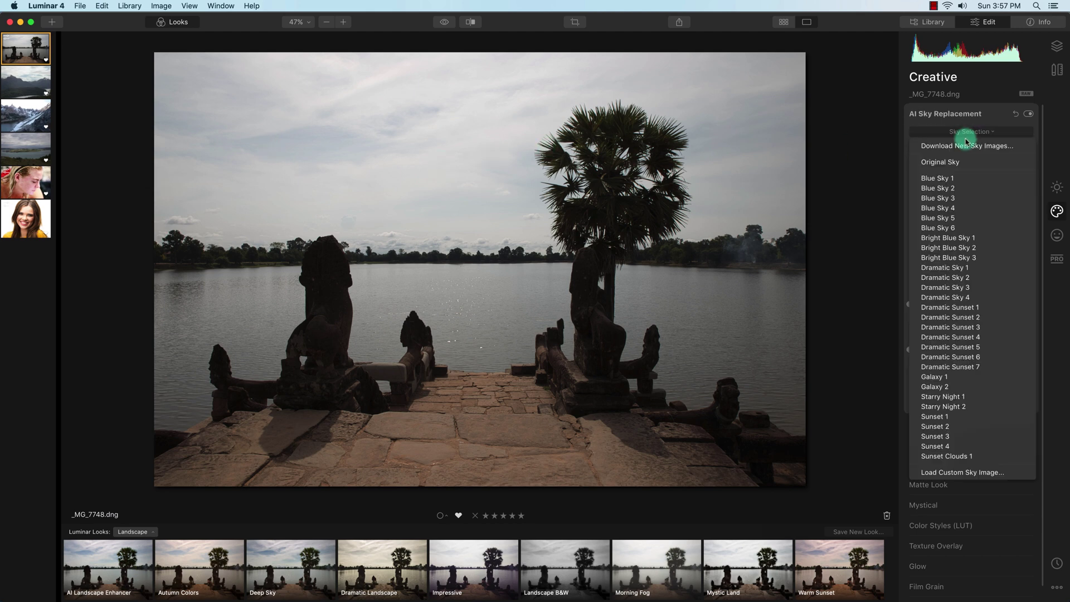
pyautogui.click(969, 200)
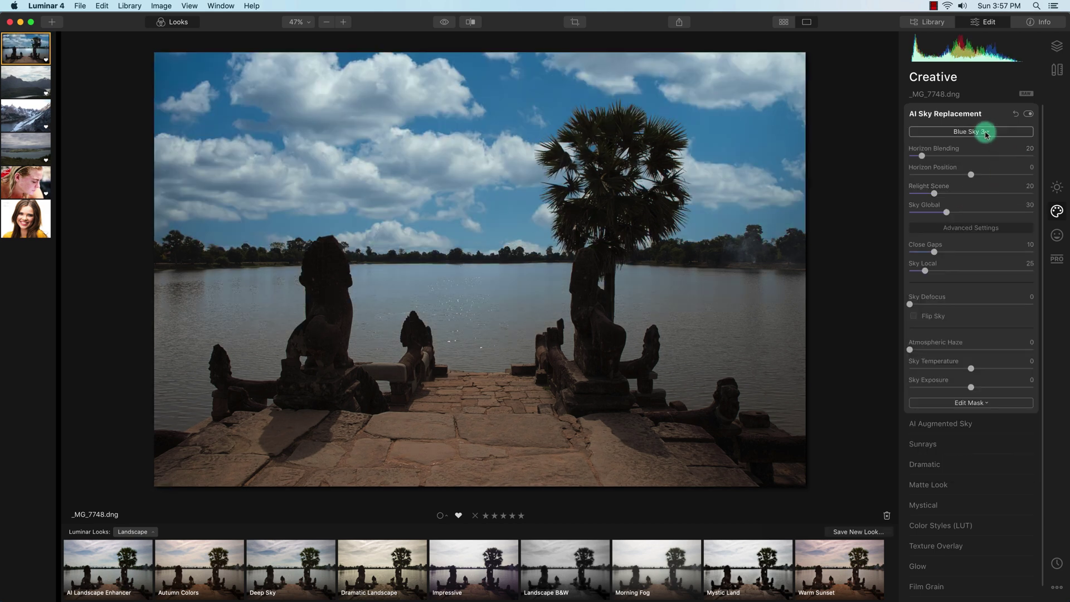
pyautogui.click(985, 133)
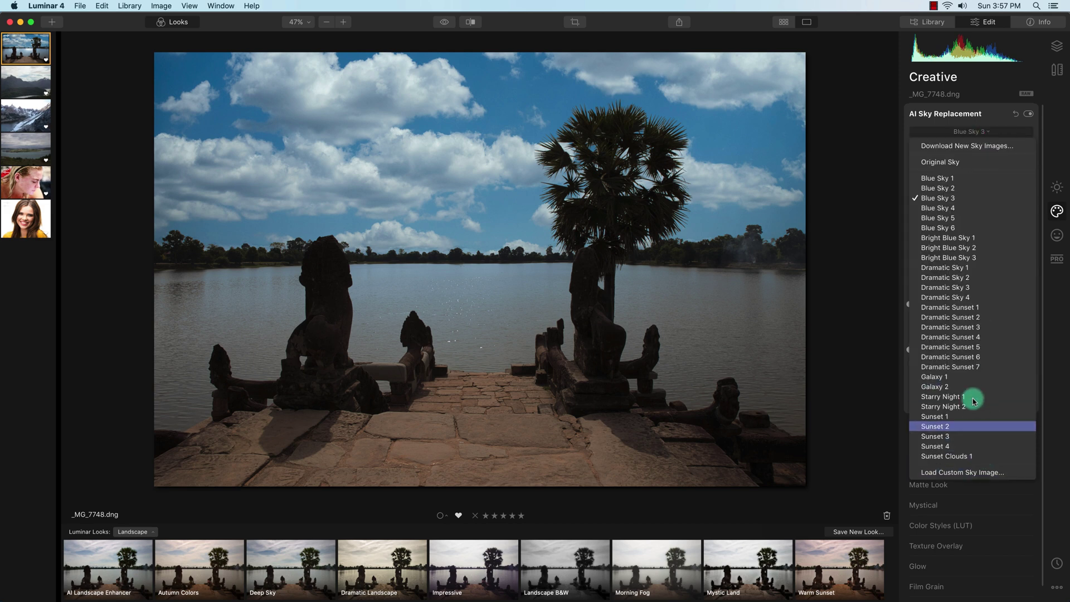
pyautogui.click(970, 378)
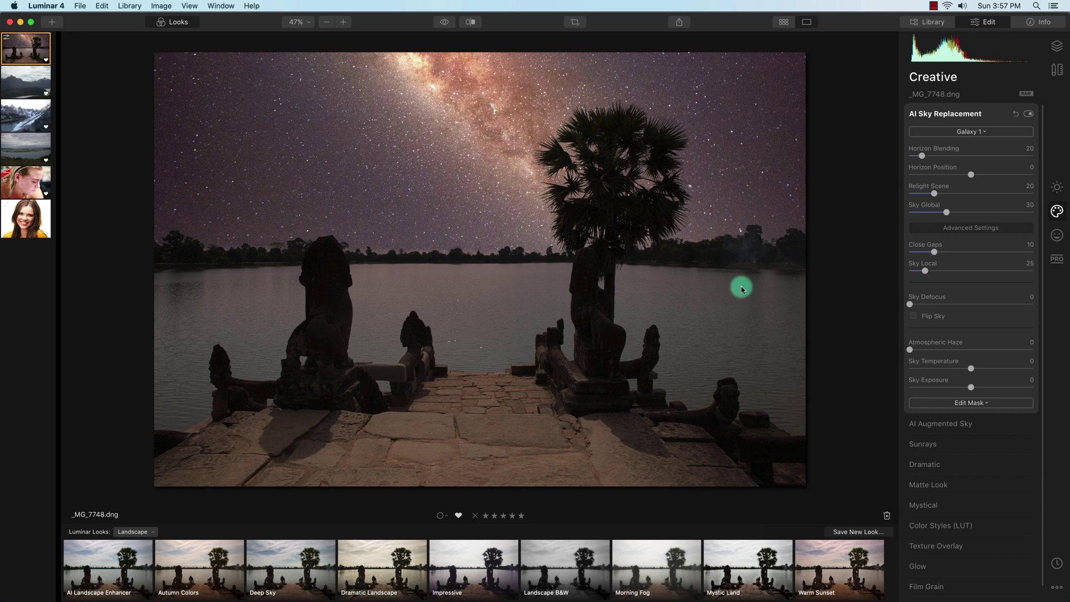
# Step: Set Relight Scene to 24 and reset Horizon Position to 0 for the galaxy sky
pyautogui.moveTo(934, 197); pyautogui.dragTo(996, 176)
pyautogui.click(971, 175)
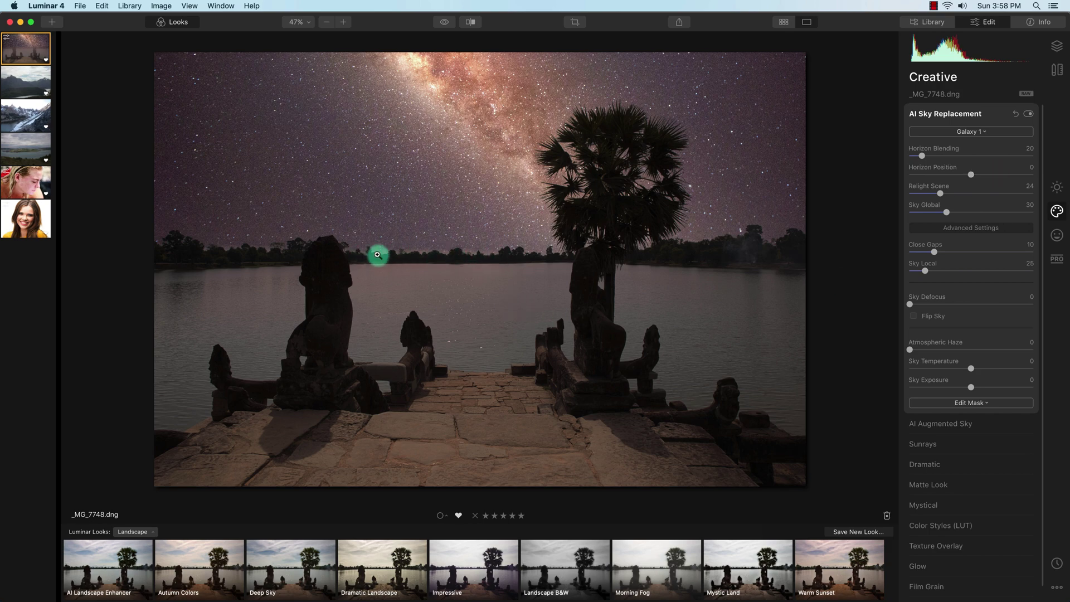
# Step: Inspect the tree line up close while trying different Close Gaps values and a Horizon Position of -2
pyautogui.click(399, 251)
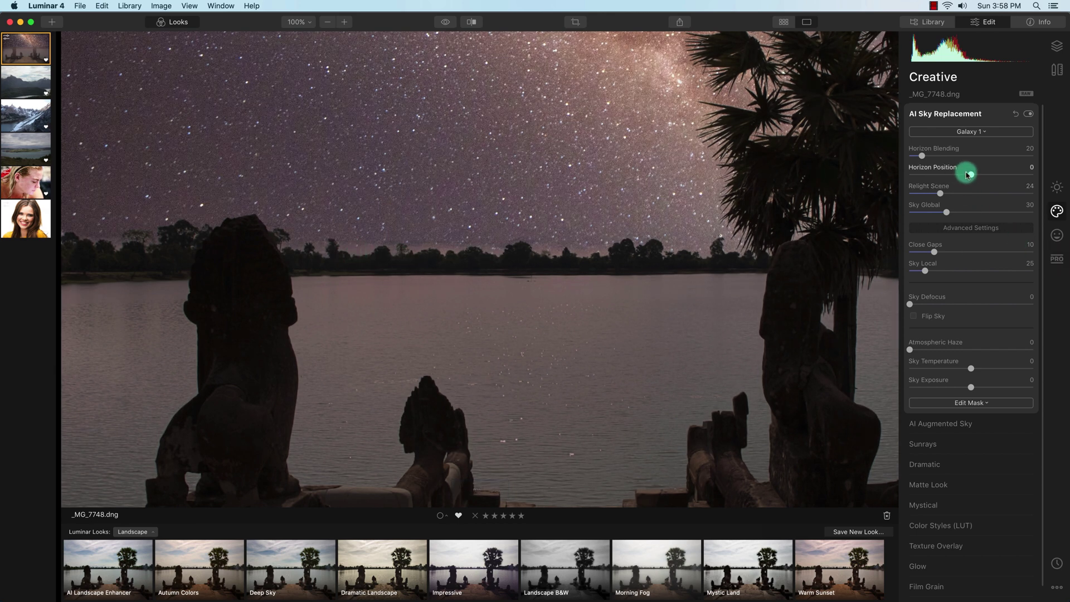
pyautogui.moveTo(967, 175)
pyautogui.mouseDown()
pyautogui.moveTo(957, 175)
pyautogui.moveTo(970, 176)
pyautogui.mouseUp()
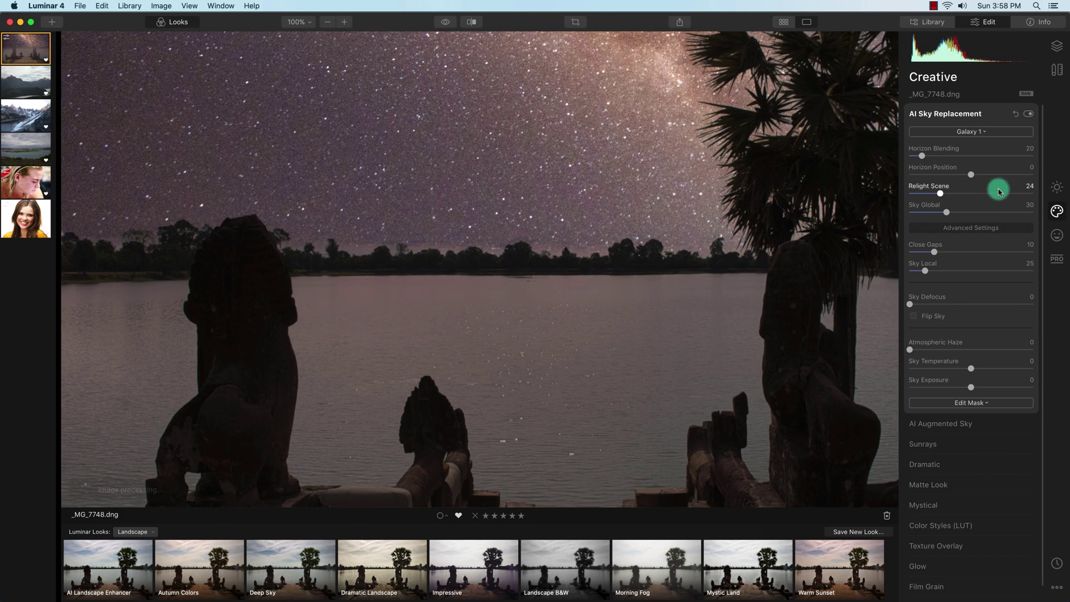
pyautogui.moveTo(935, 255)
pyautogui.mouseDown()
pyautogui.moveTo(995, 259)
pyautogui.moveTo(910, 261)
pyautogui.moveTo(914, 253)
pyautogui.mouseUp()
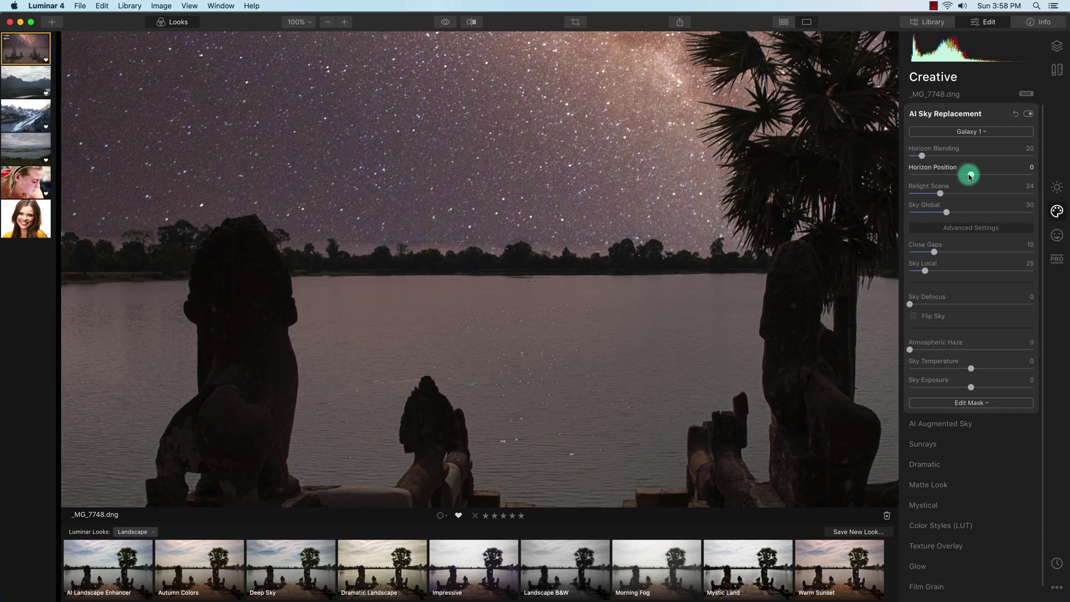
pyautogui.moveTo(969, 176); pyautogui.dragTo(967, 176)
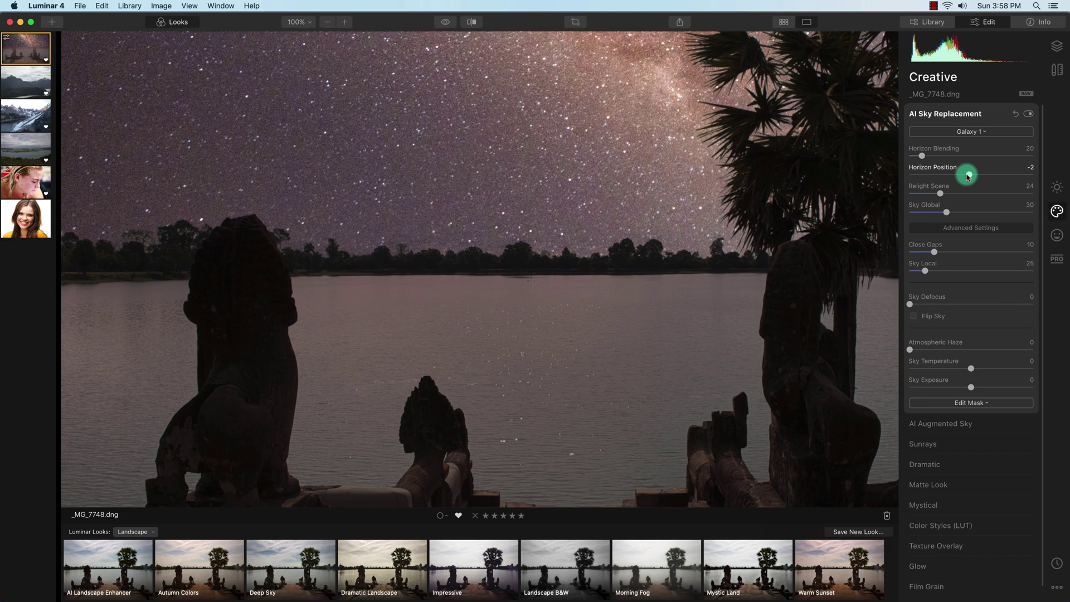
# Step: Try Horizon Position values of -8, -7, -9 and -2 on the whole image, and reset it to 0
pyautogui.click(729, 180)
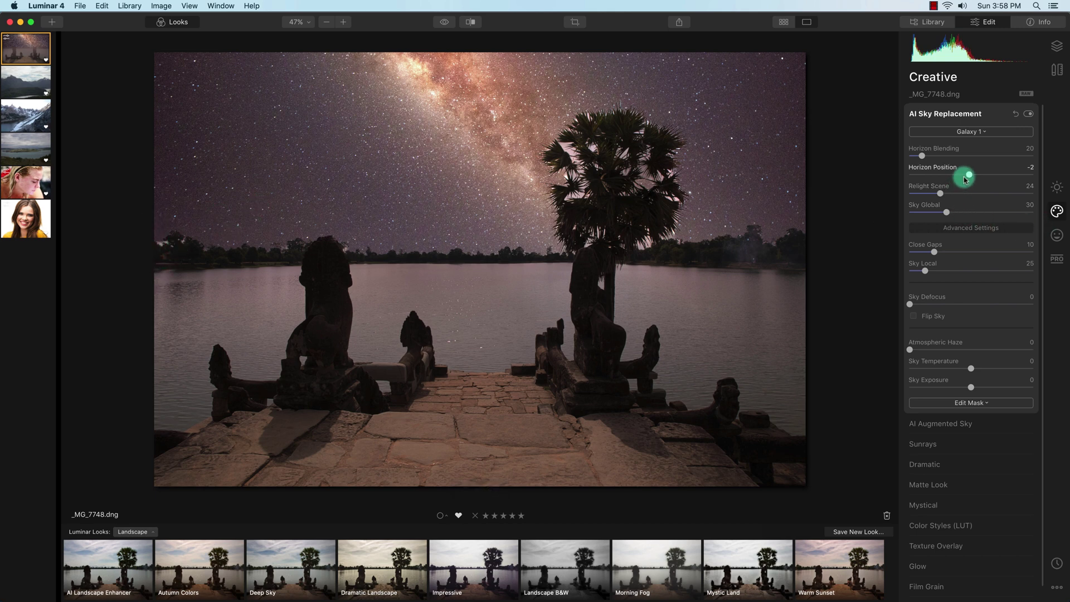
pyautogui.moveTo(966, 176); pyautogui.dragTo(964, 177)
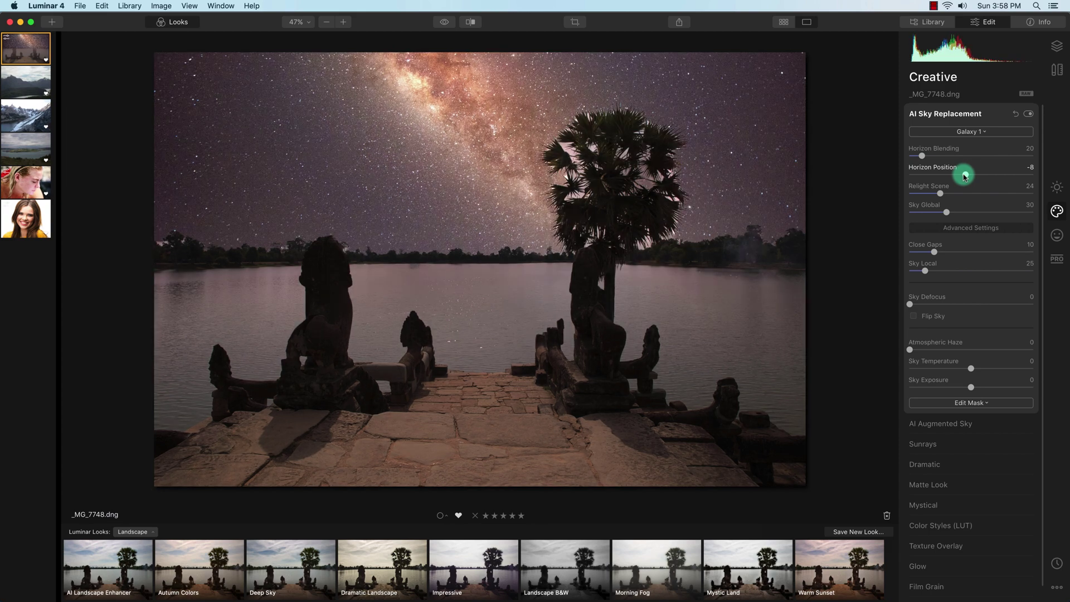
pyautogui.moveTo(968, 176); pyautogui.dragTo(968, 176)
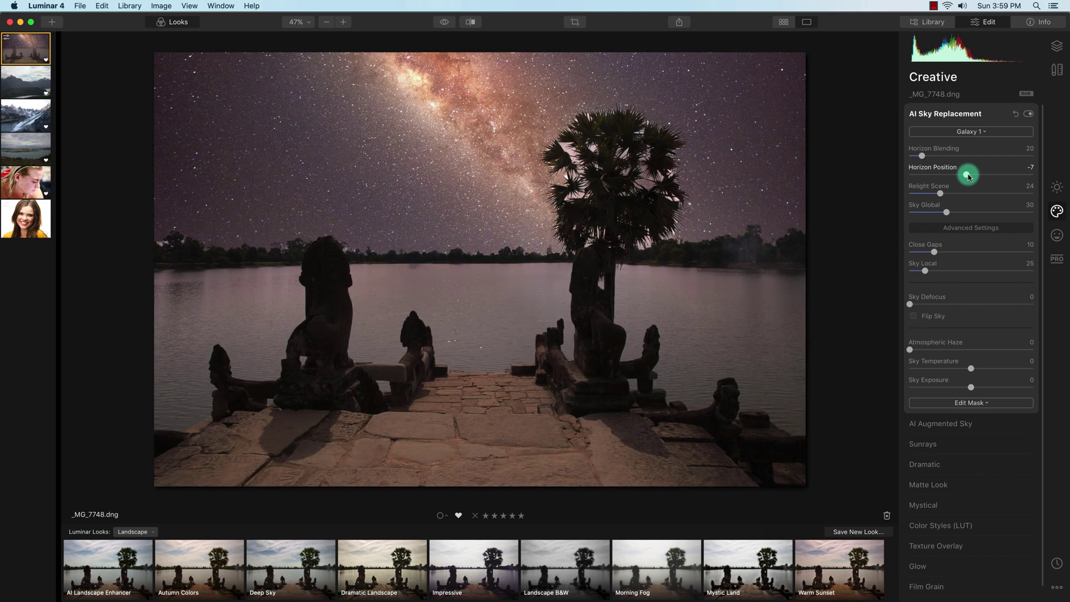
pyautogui.moveTo(966, 176); pyautogui.dragTo(966, 176)
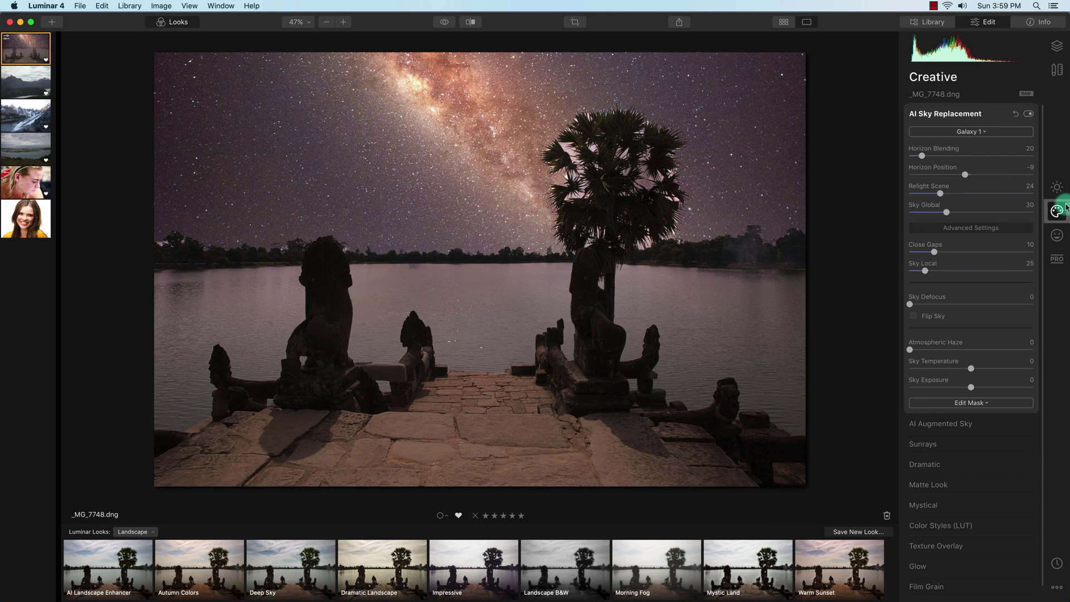
pyautogui.moveTo(968, 177); pyautogui.dragTo(972, 178)
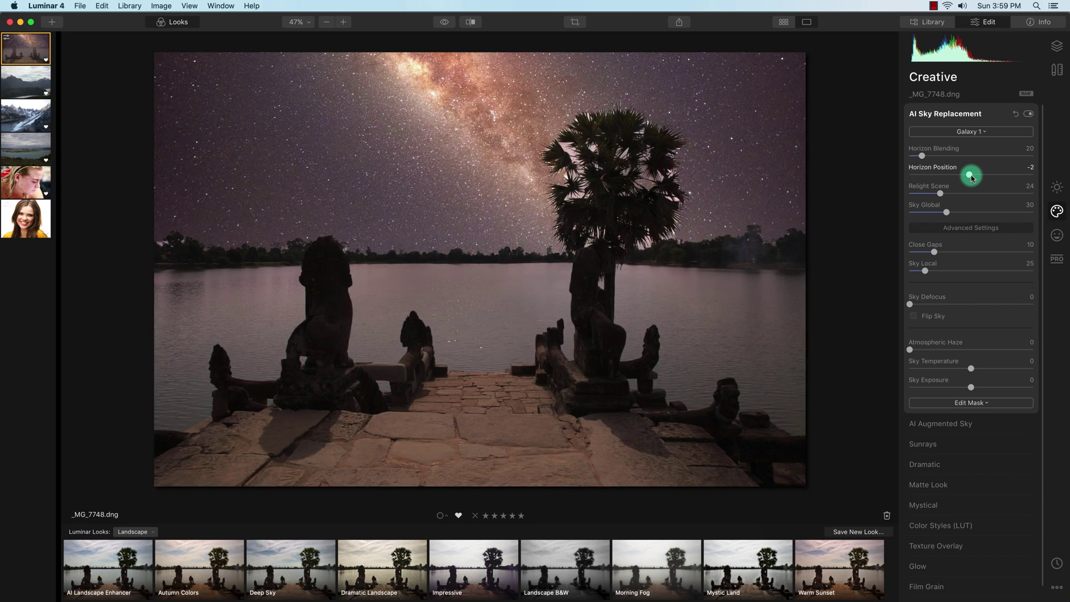
pyautogui.doubleClick(970, 176)
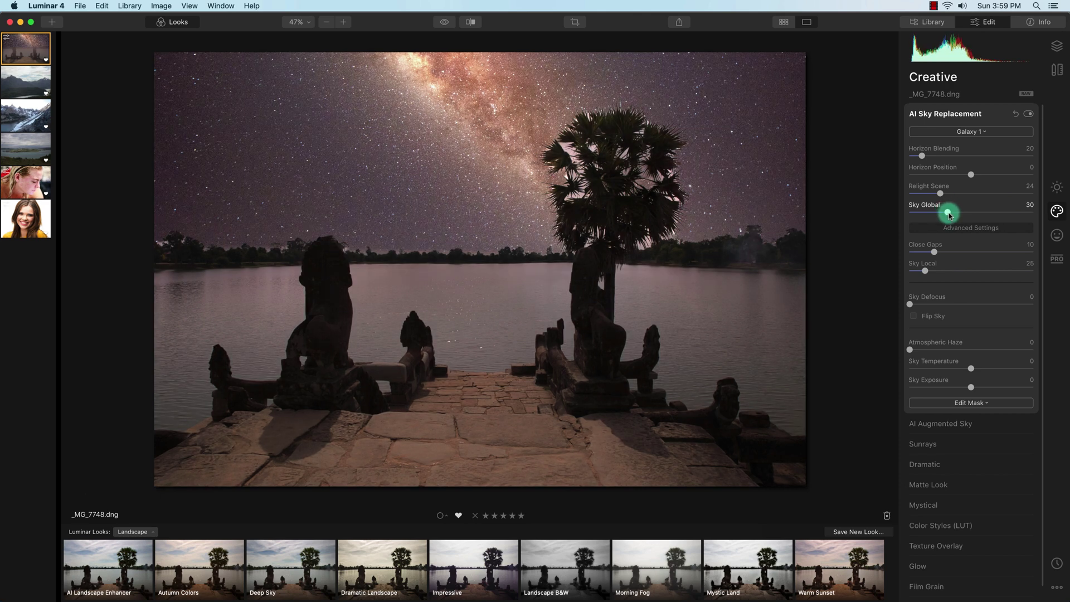
# Step: Set Sky Global to 32 and Horizon Blending to 0, and check the blend along the tree line at 100% zoom
pyautogui.moveTo(949, 215); pyautogui.dragTo(949, 215)
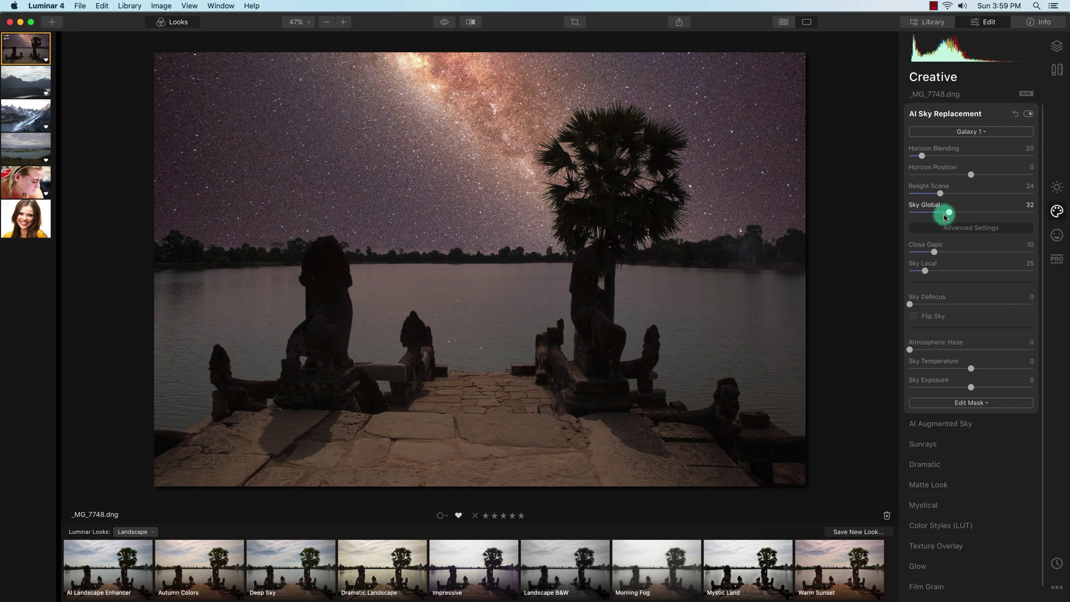
pyautogui.moveTo(927, 157); pyautogui.dragTo(895, 162)
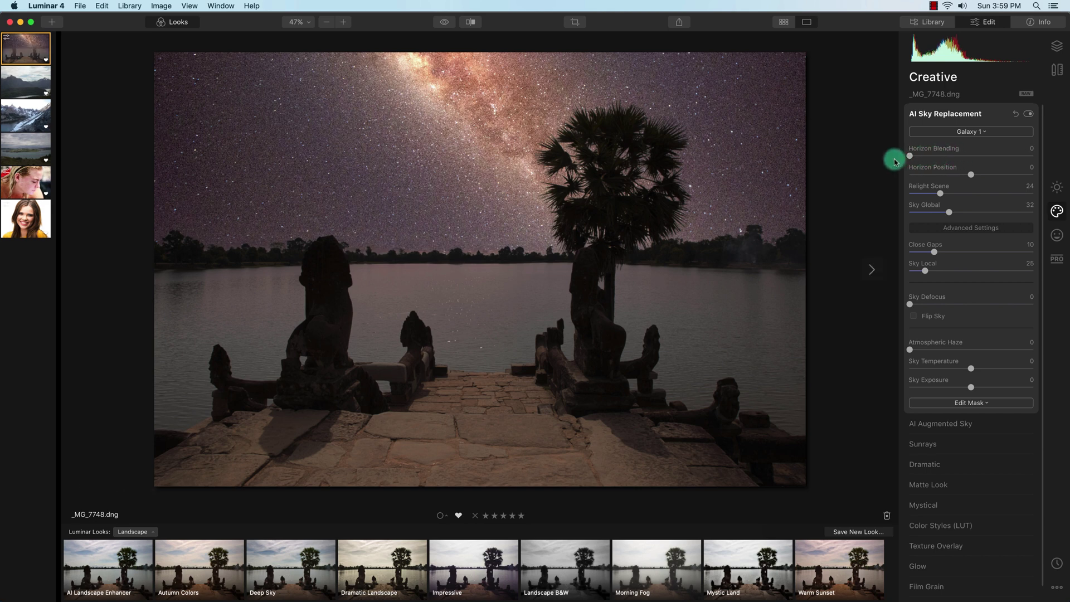
pyautogui.click(396, 250)
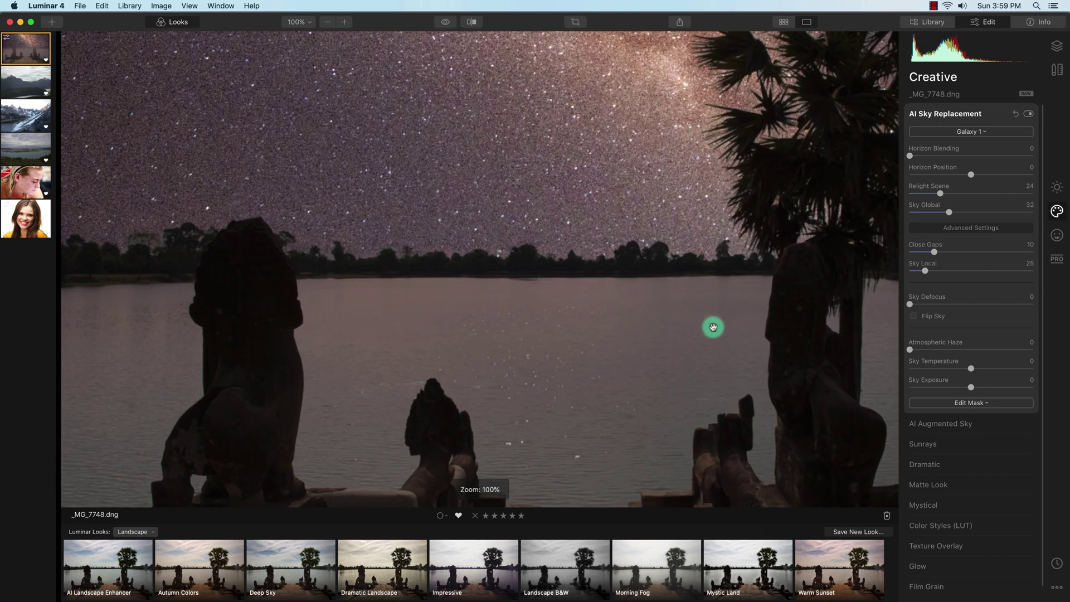
# Step: Open _MG_8045.DNG, try Blue Sky 6 and Dramatic Sky 1 in AI Sky Replacement, and choose Blue Sky 1
pyautogui.click(581, 234)
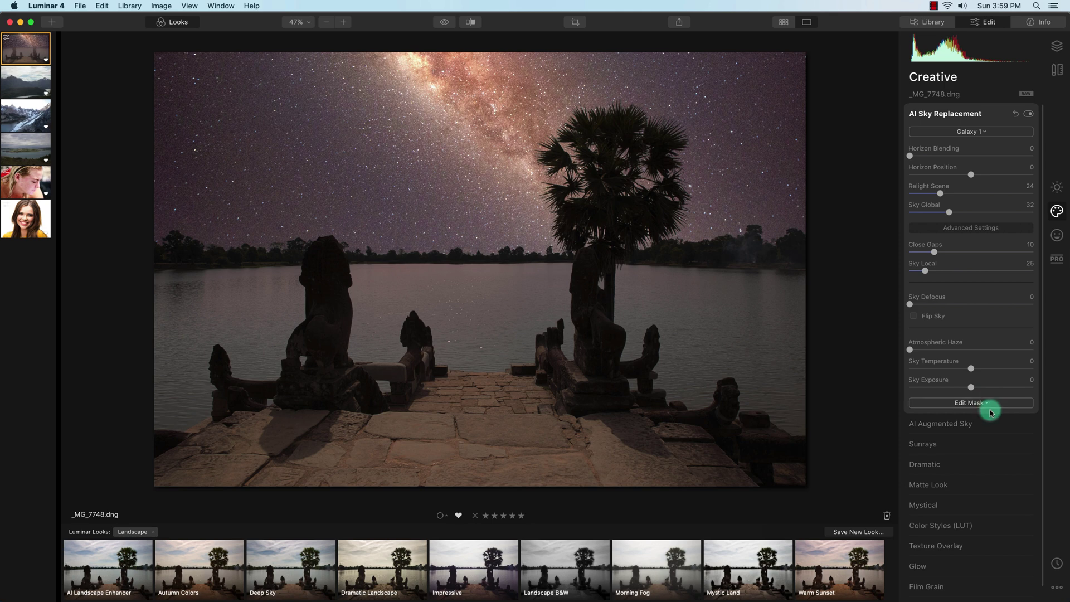
pyautogui.click(27, 82)
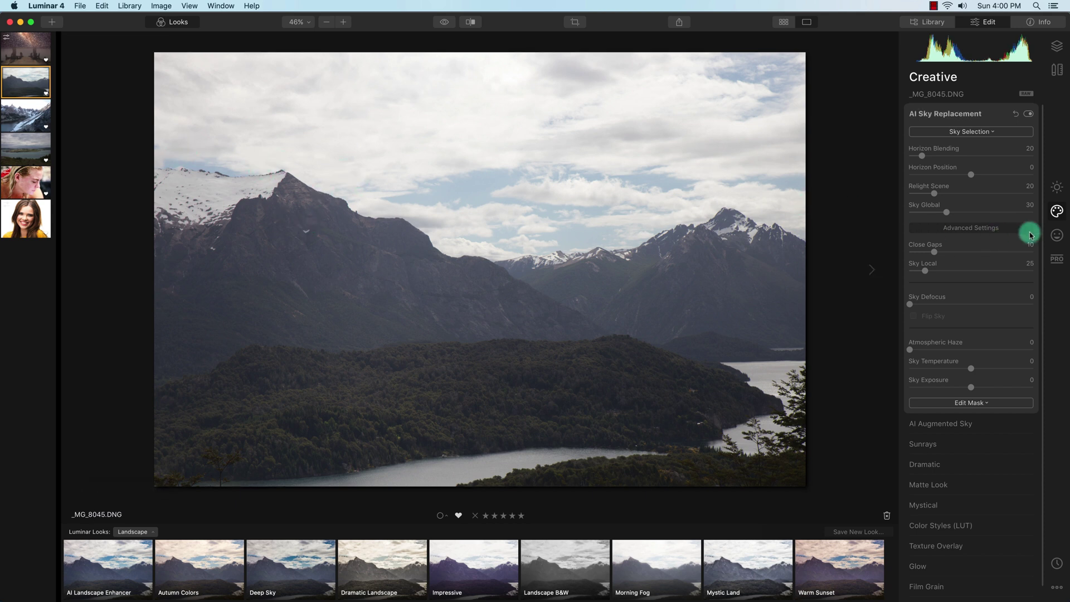
pyautogui.click(988, 136)
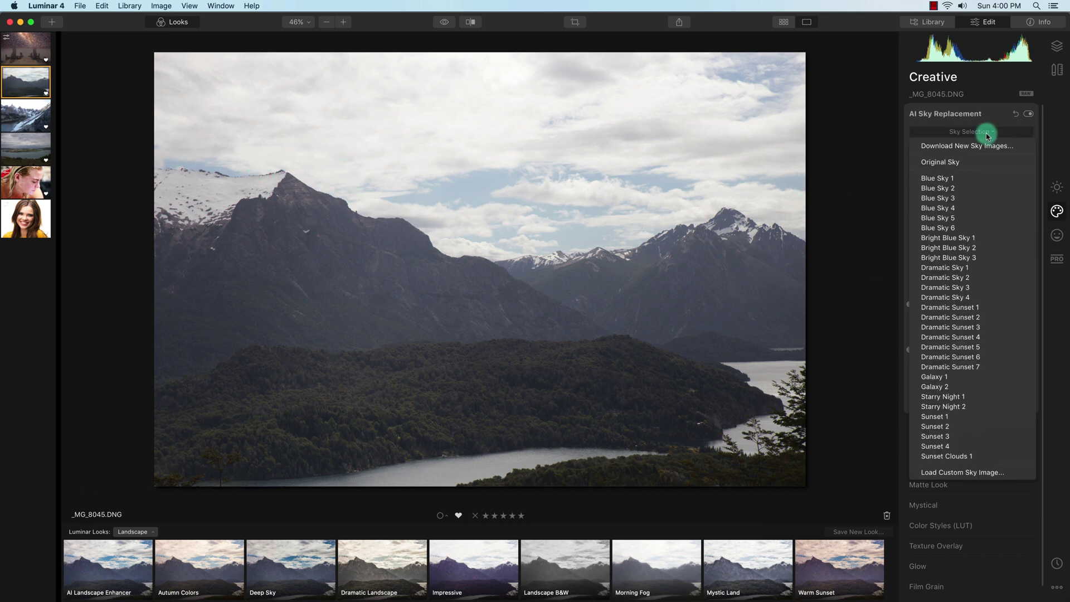
pyautogui.click(947, 229)
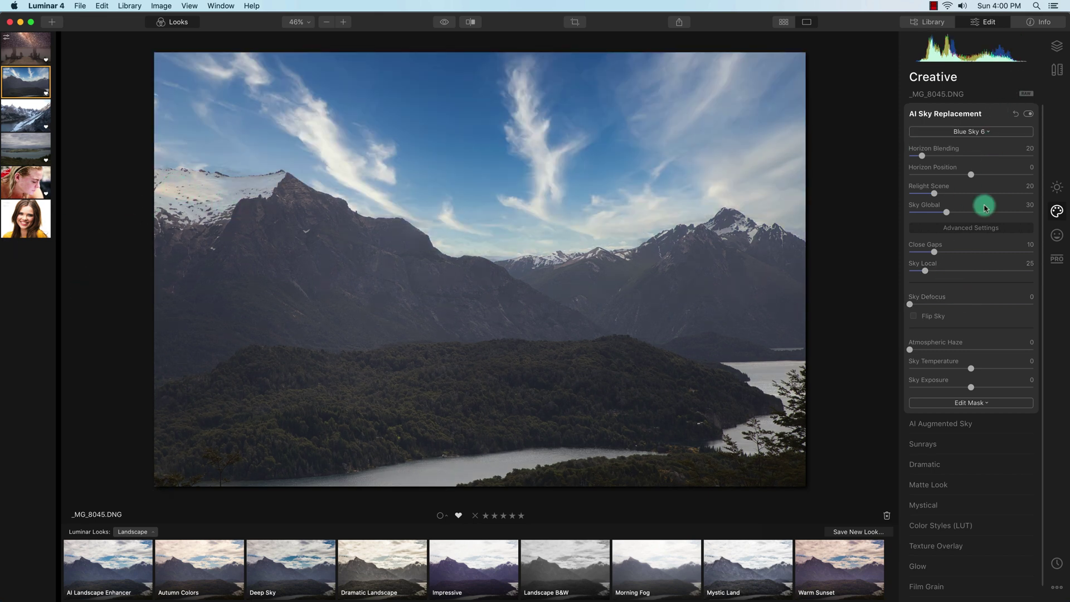
pyautogui.click(986, 134)
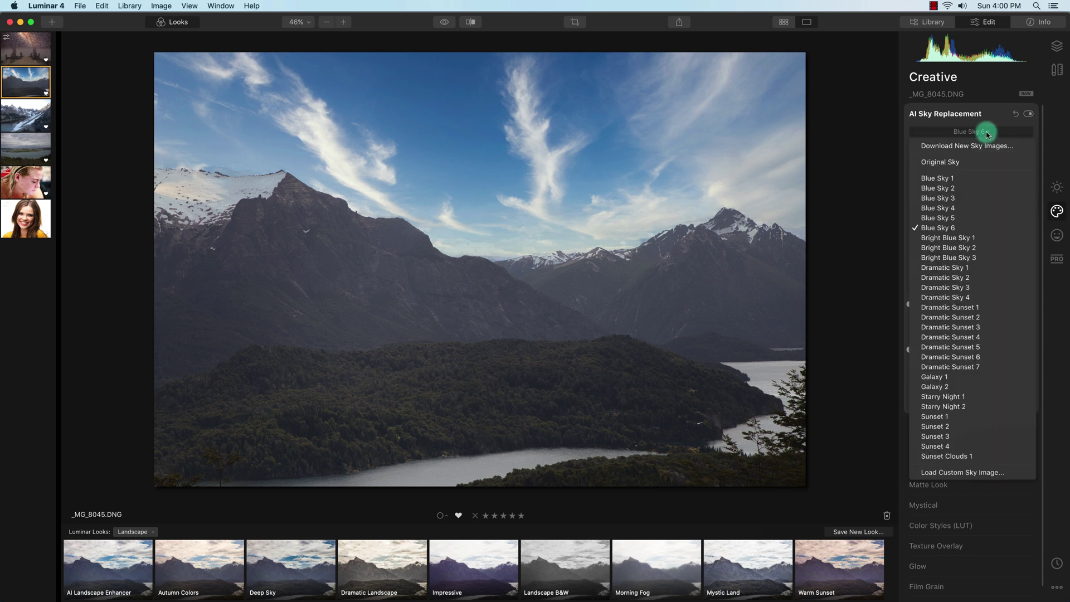
pyautogui.click(967, 267)
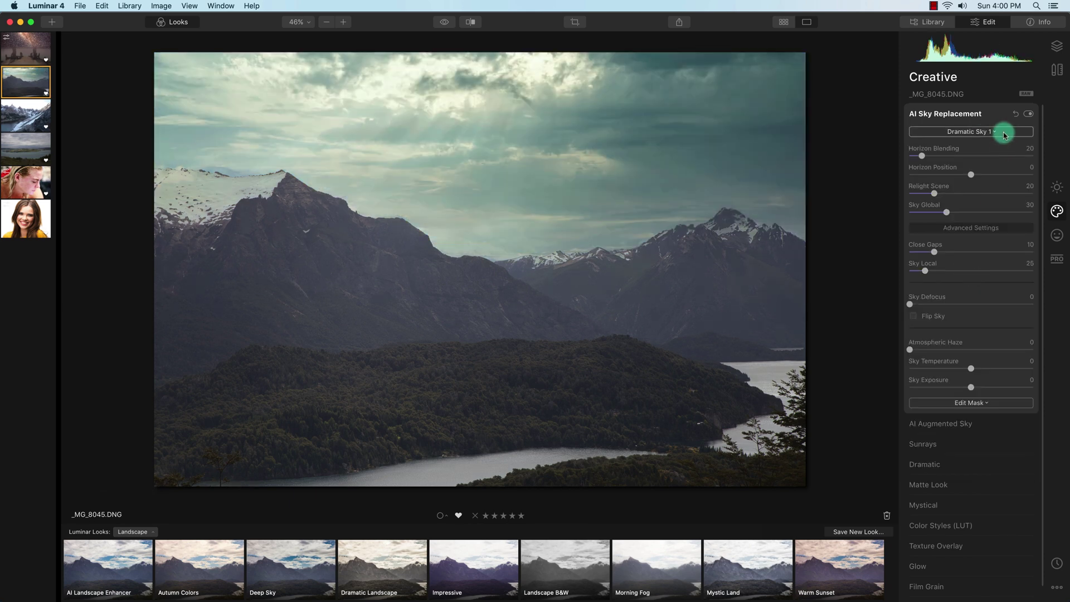
pyautogui.click(1003, 133)
pyautogui.click(991, 174)
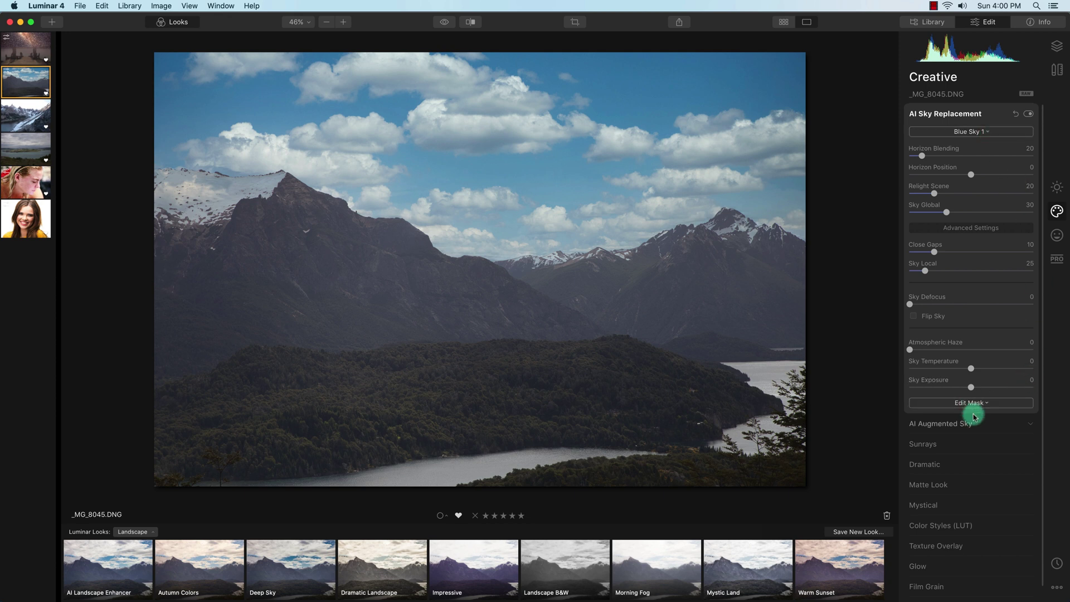
# Step: Reopen _MG_7748.dng and add the Moon 2 object to its galaxy sky with AI Augmented Sky
pyautogui.click(35, 43)
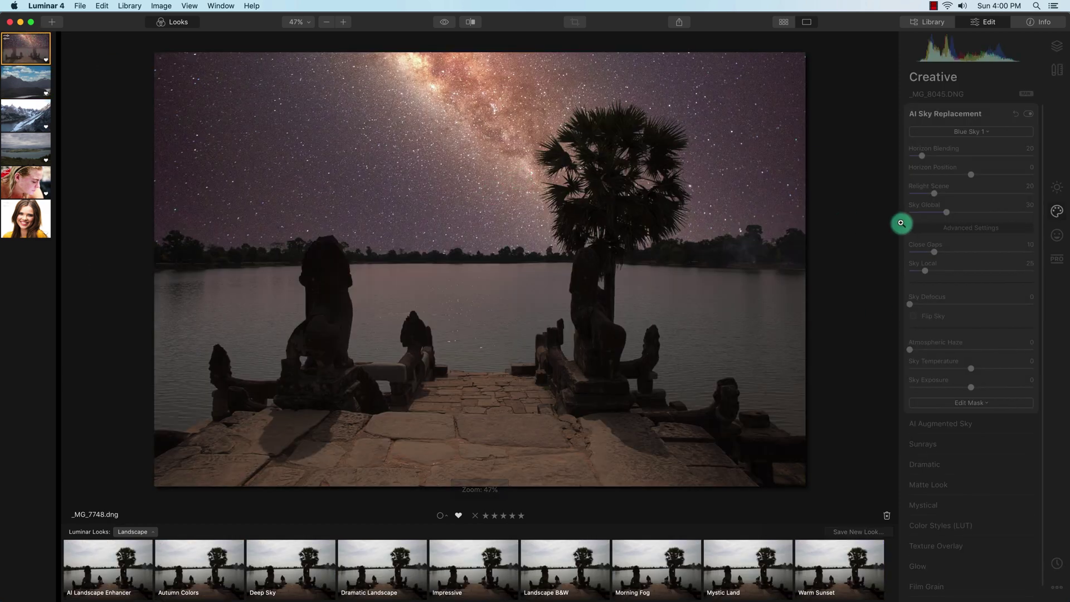
pyautogui.click(787, 198)
pyautogui.click(787, 198)
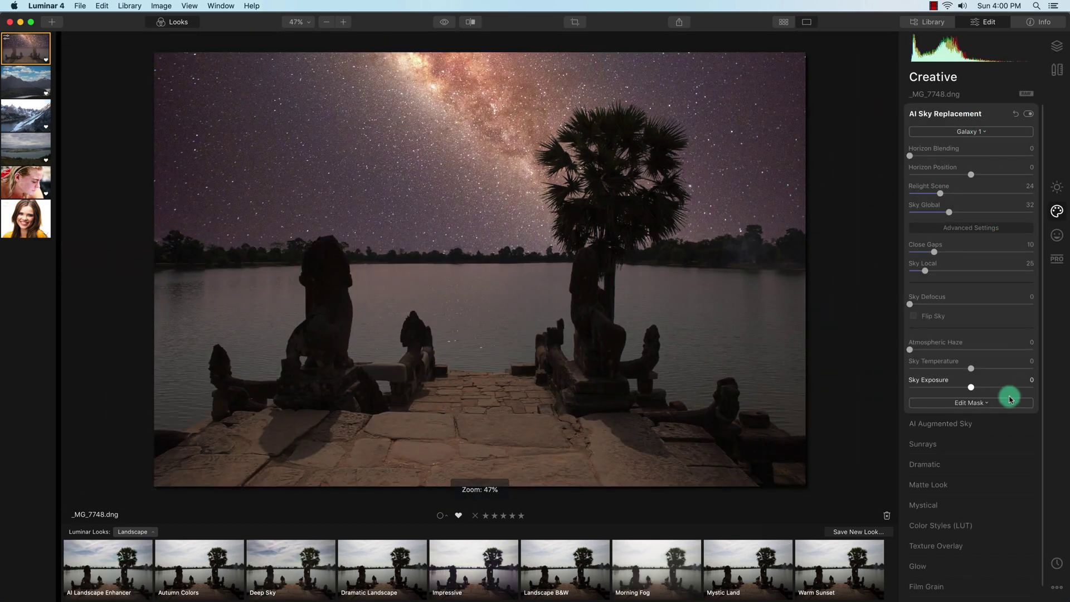
pyautogui.scroll(-1, 1011, 429)
pyautogui.click(1010, 429)
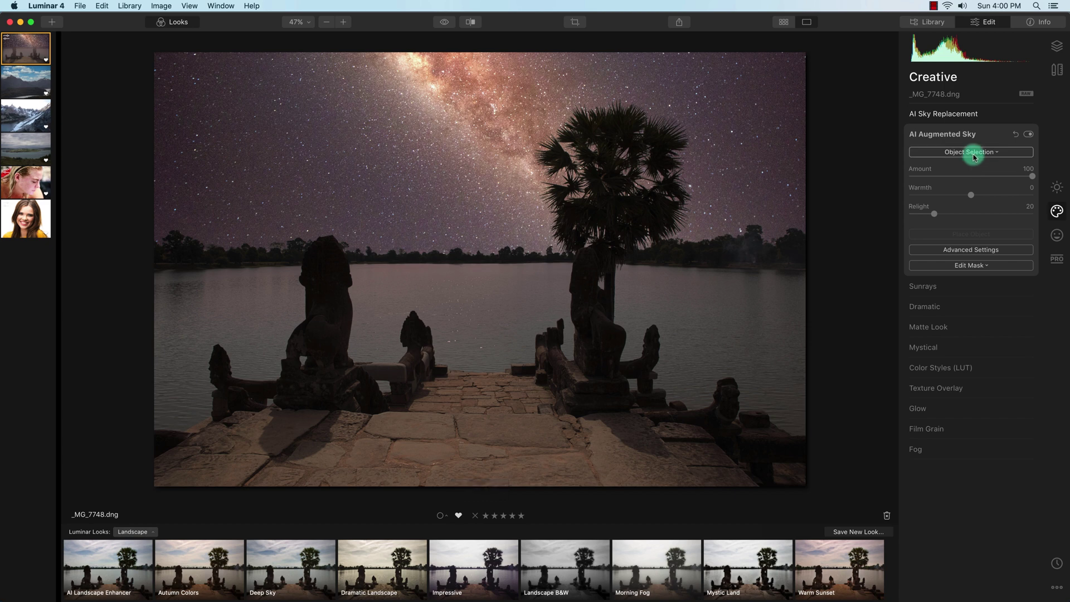
pyautogui.click(974, 152)
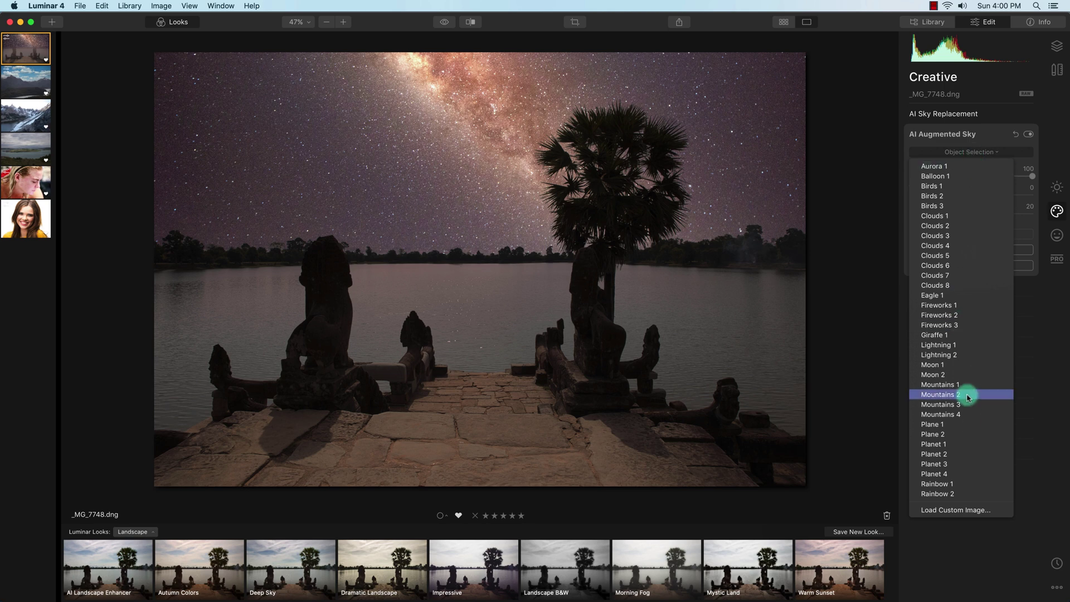
pyautogui.click(958, 375)
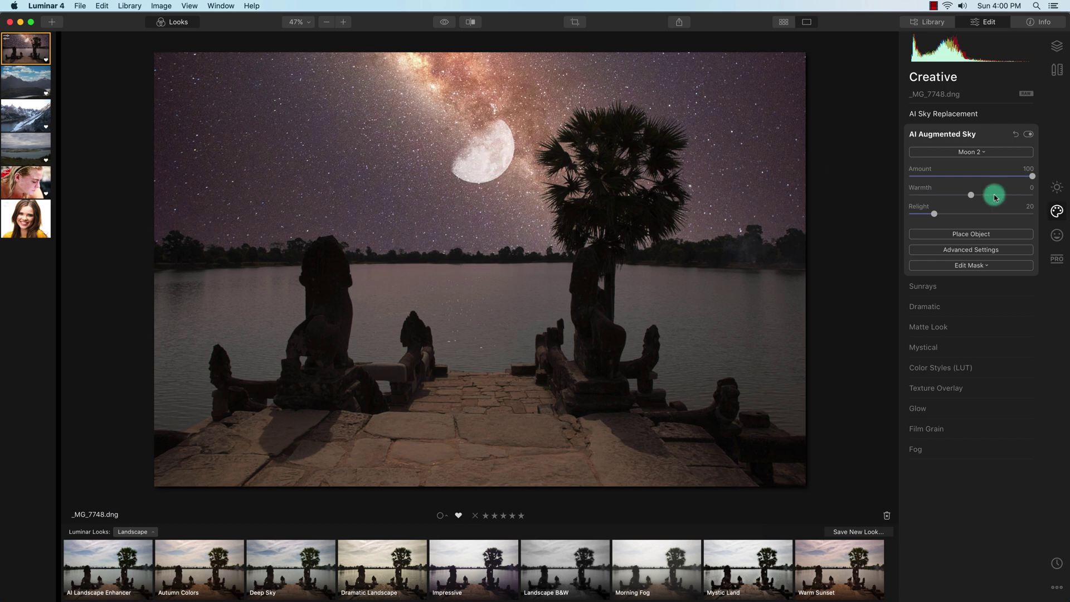
# Step: Shrink the placed moon and move it into the sky above and to the right of the palm tree
pyautogui.click(975, 237)
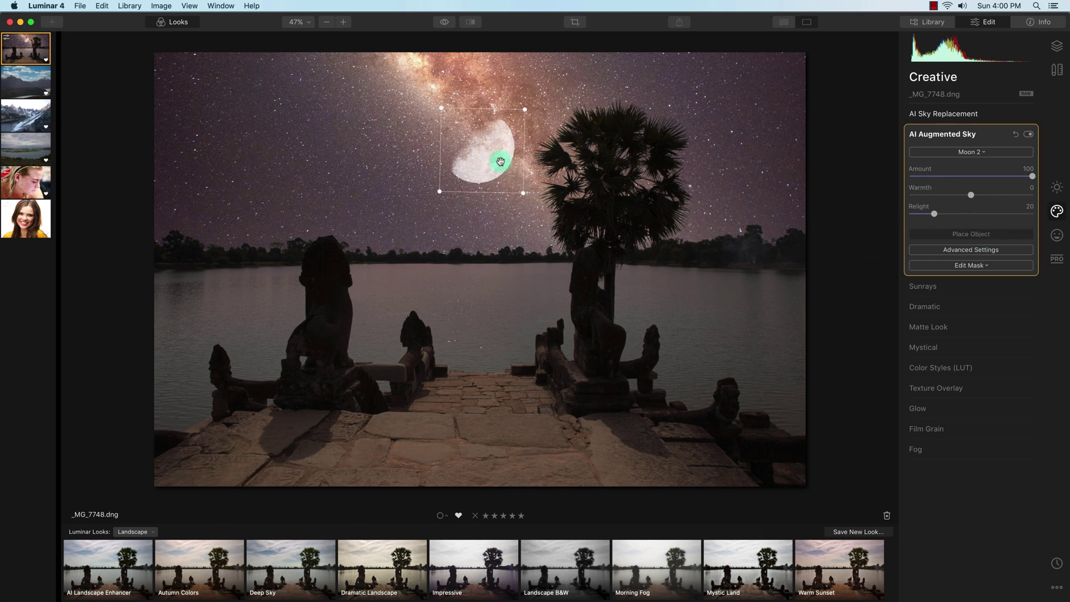
pyautogui.moveTo(496, 160); pyautogui.dragTo(231, 107)
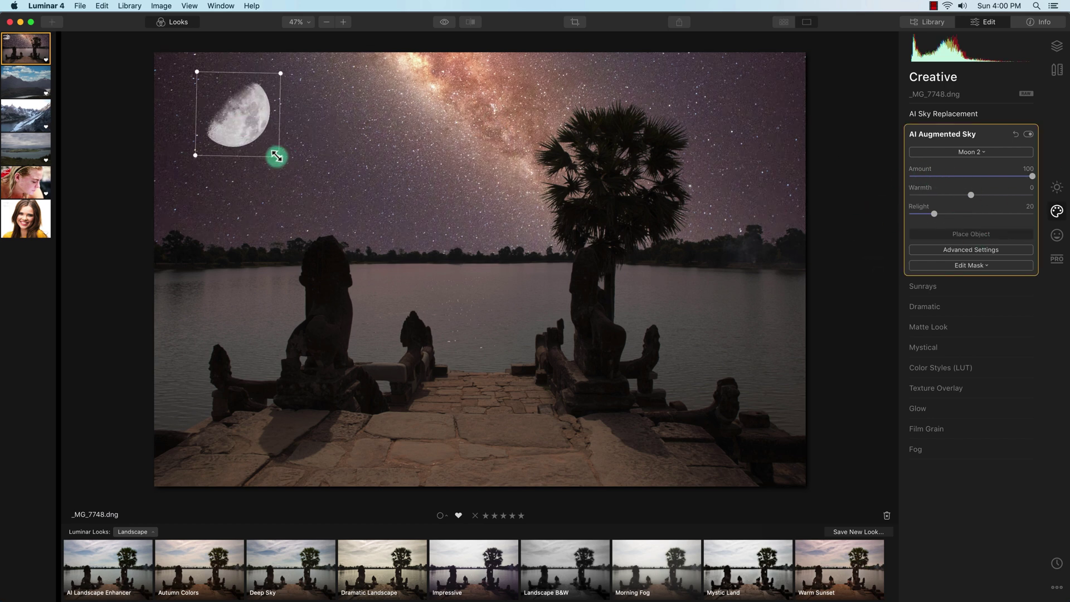
pyautogui.moveTo(277, 158); pyautogui.dragTo(735, 111)
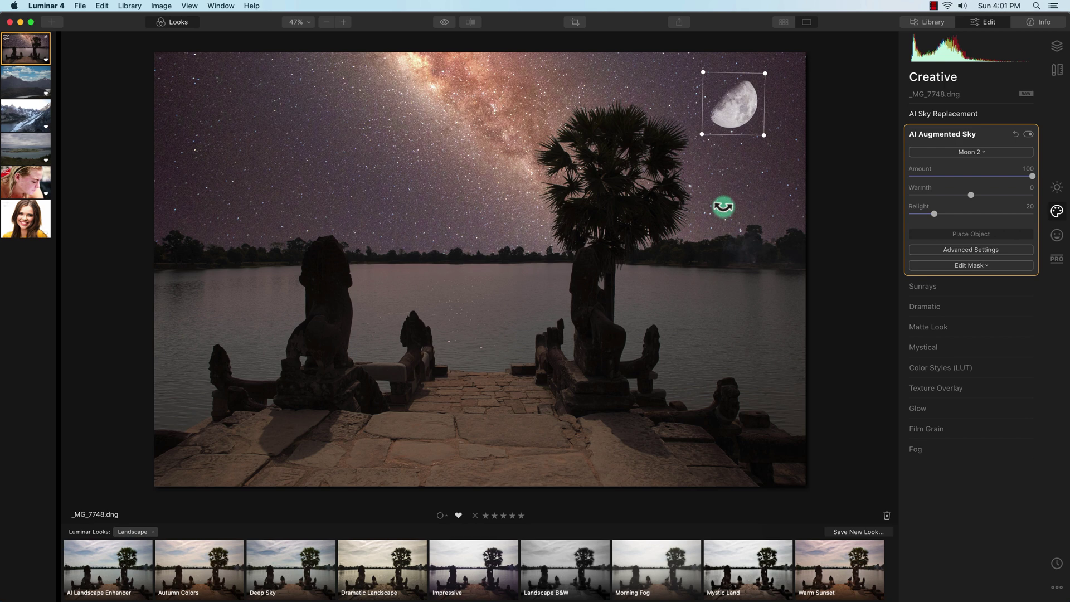
# Step: Replace the moon with the Birds 1 object in AI Augmented Sky
pyautogui.click(1000, 152)
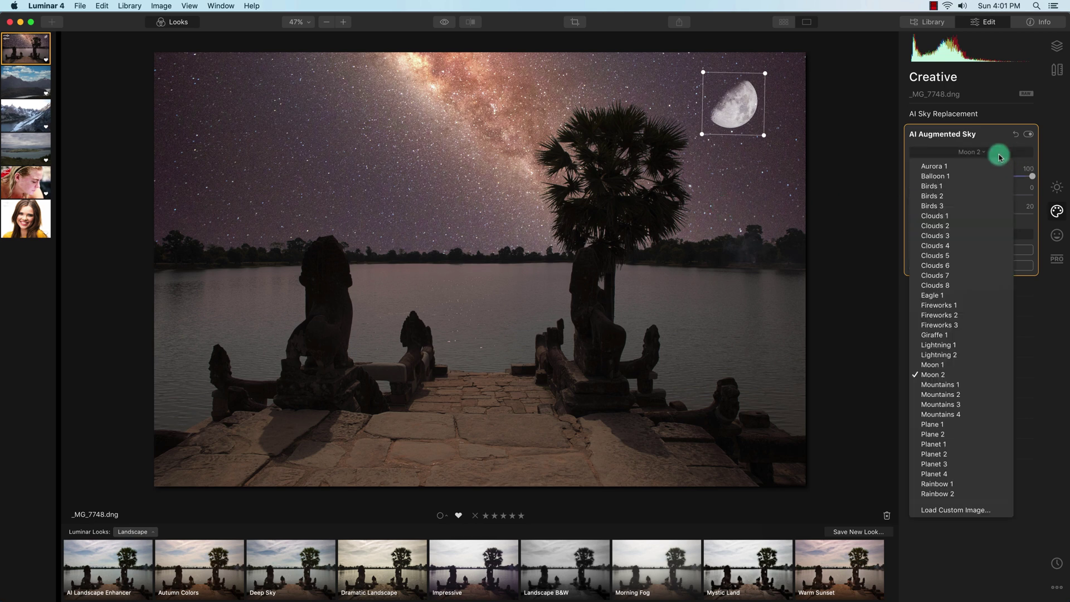
pyautogui.click(981, 185)
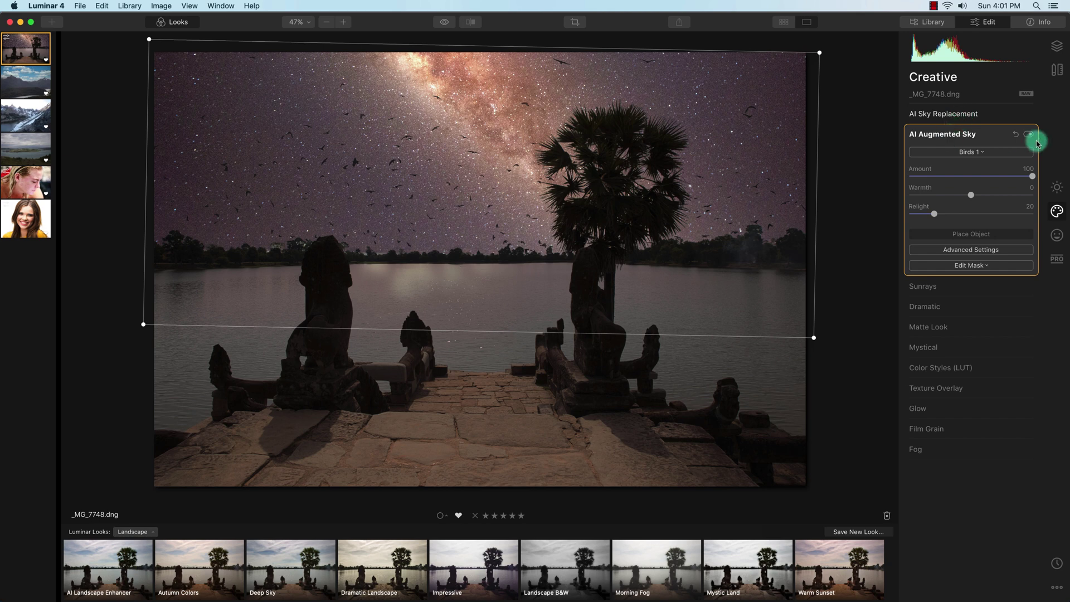
# Step: Open _MG_8087.DNG and add Sunrays with Amount 35 and Overall Look 39, placing the sun center in the bright sky right of the image's middle
pyautogui.click(20, 126)
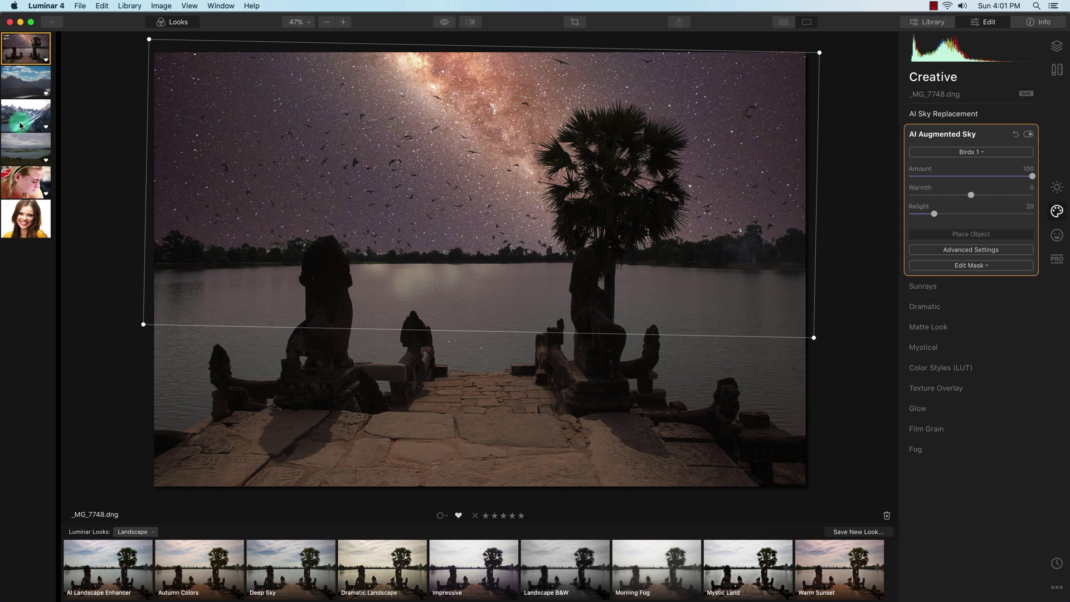
pyautogui.click(21, 125)
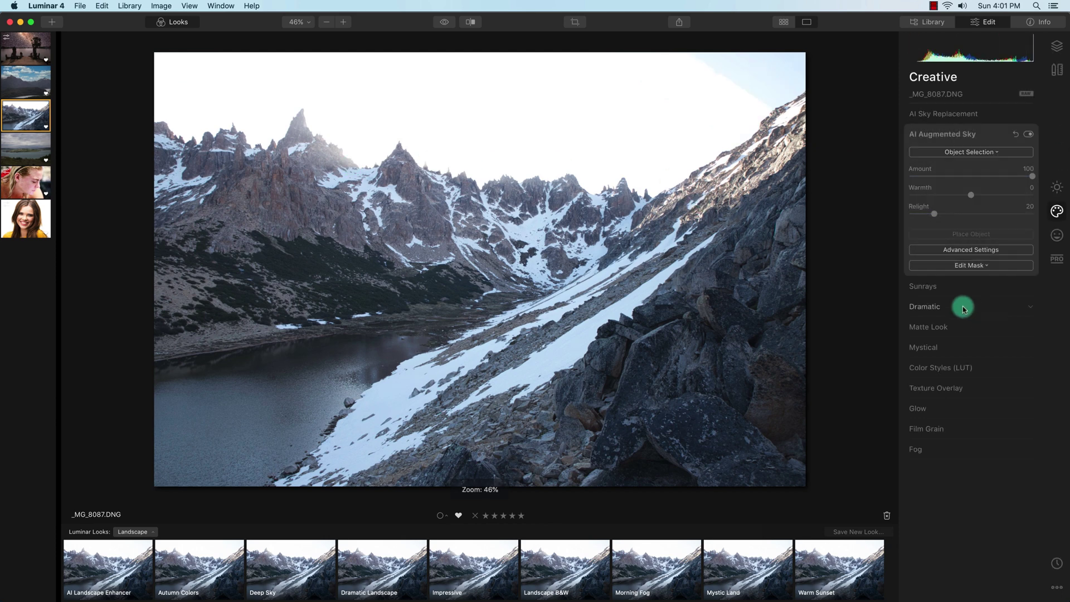
pyautogui.click(958, 286)
pyautogui.moveTo(926, 197); pyautogui.dragTo(958, 214)
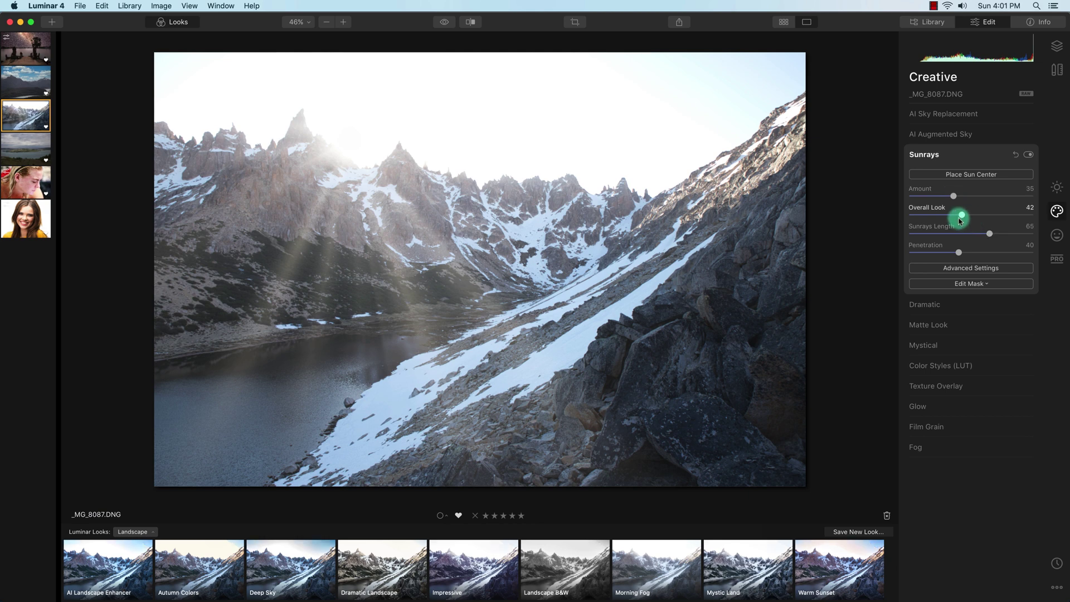
pyautogui.click(1021, 177)
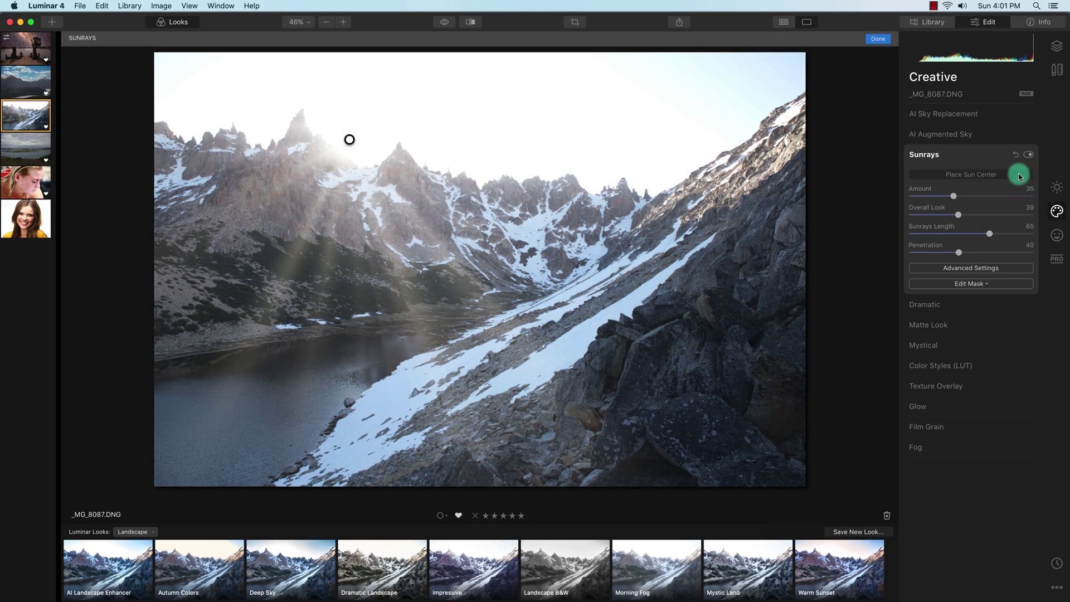
pyautogui.moveTo(346, 139); pyautogui.dragTo(587, 111)
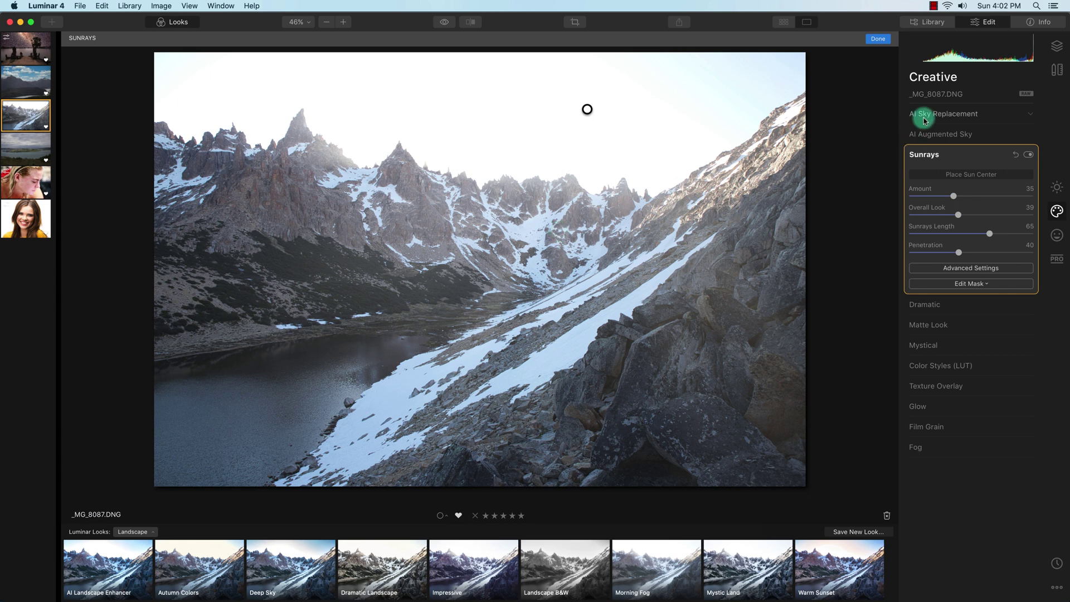
pyautogui.click(1062, 243)
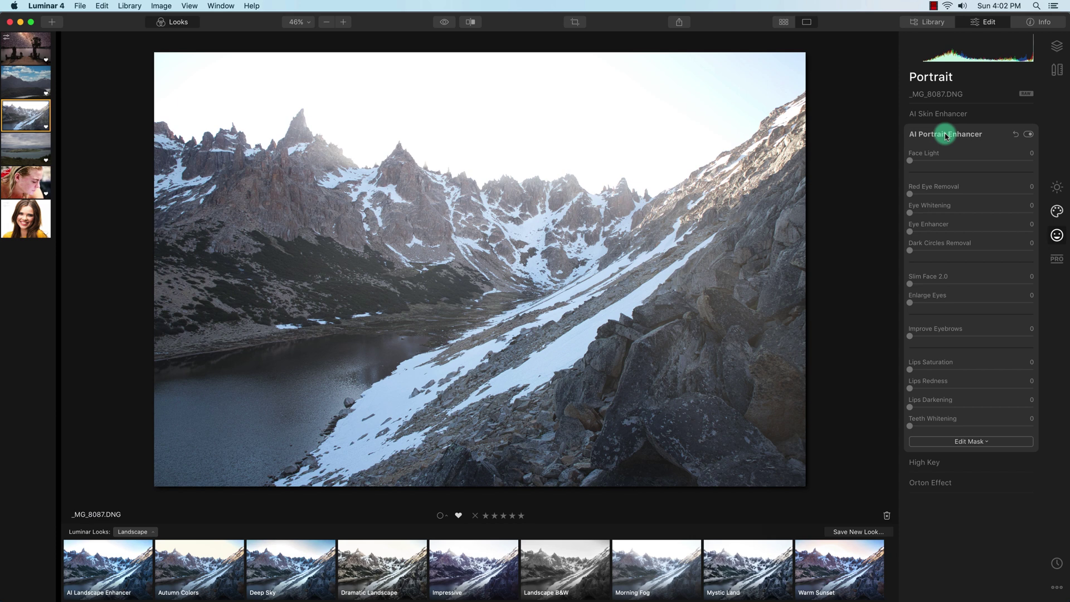
pyautogui.click(945, 135)
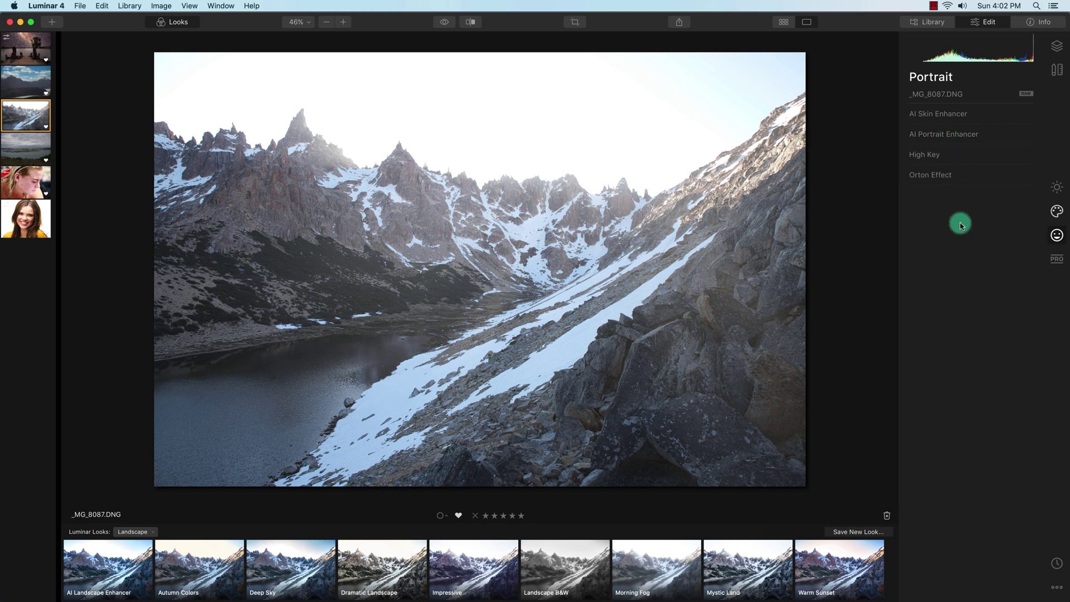
pyautogui.click(1054, 213)
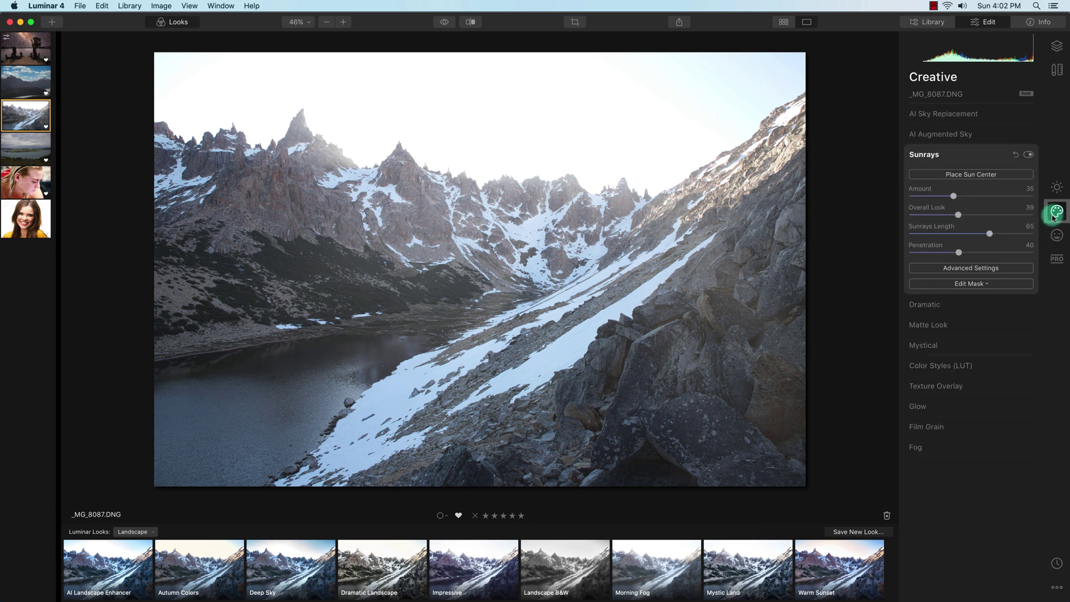
pyautogui.click(1056, 187)
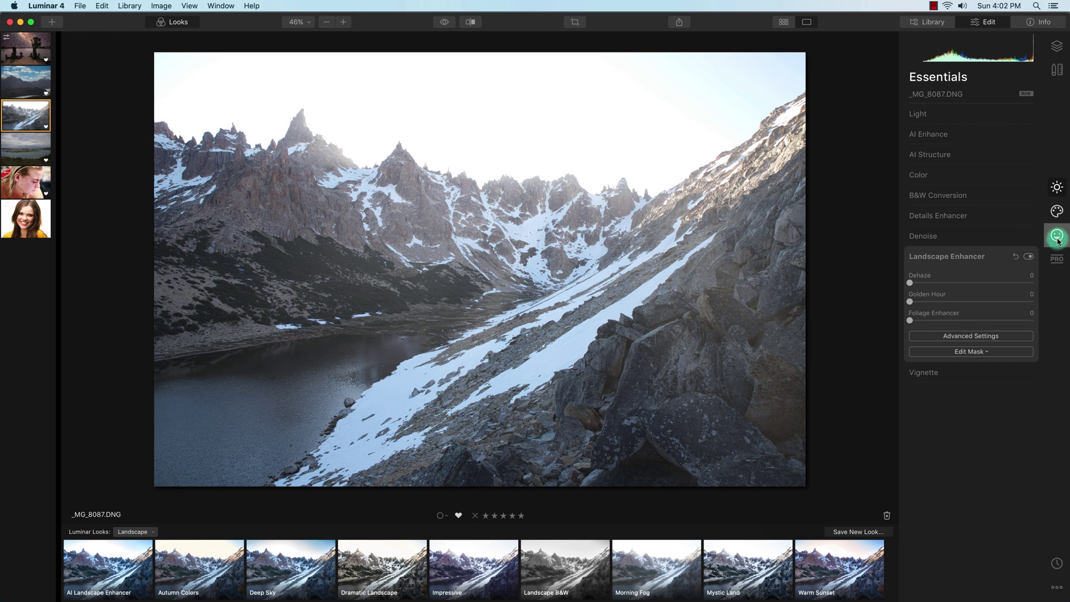
# Step: Try a Photo Filter with Amount 30, Hue 196 and Saturation 57 on the mountain photo, and reset the filter
pyautogui.click(1056, 260)
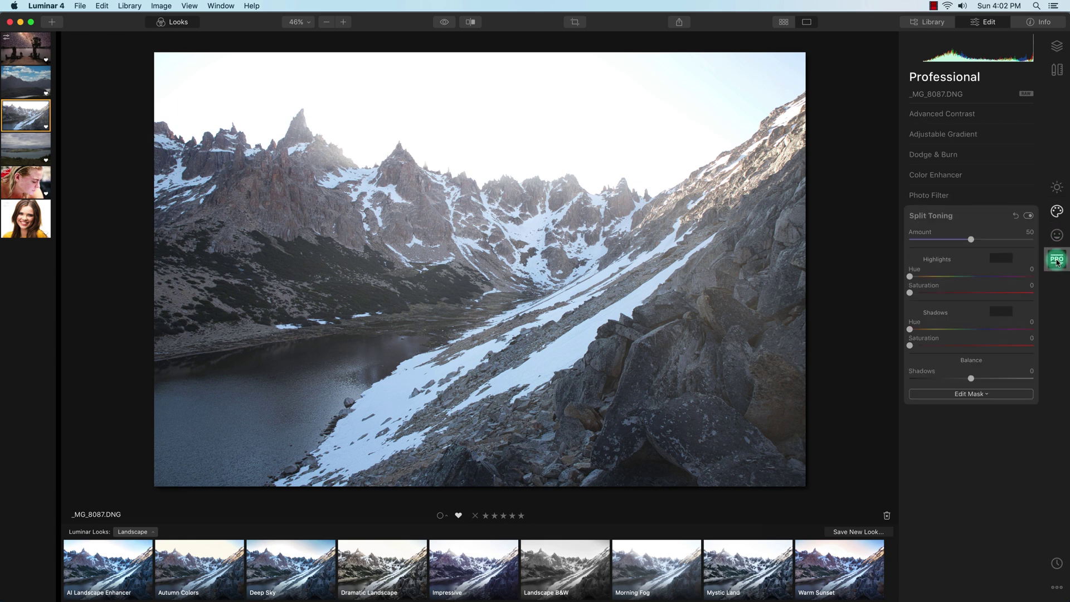
pyautogui.click(955, 195)
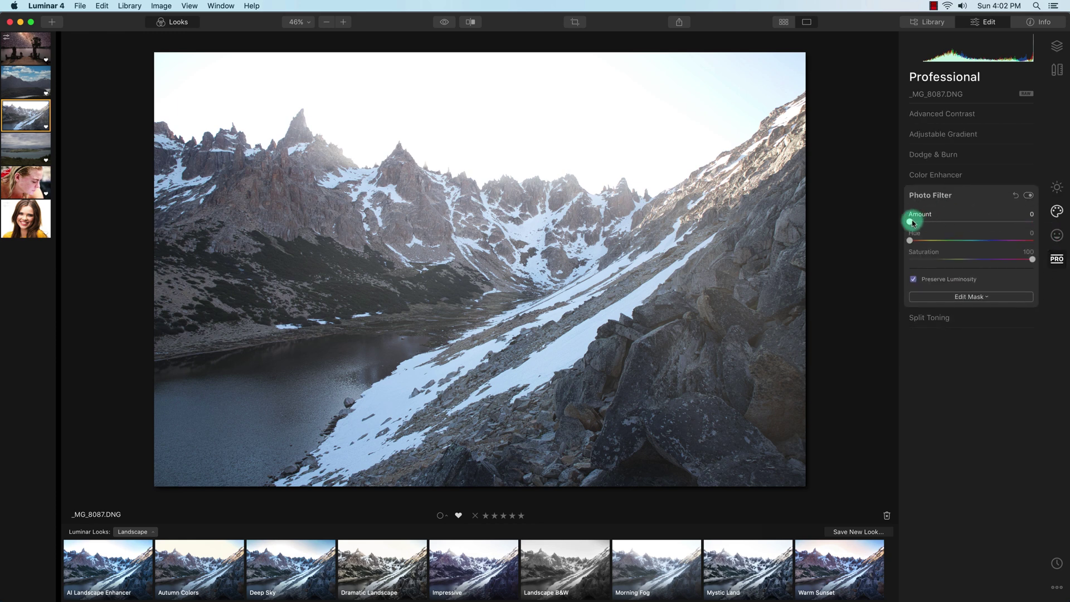
pyautogui.moveTo(911, 223); pyautogui.dragTo(952, 241)
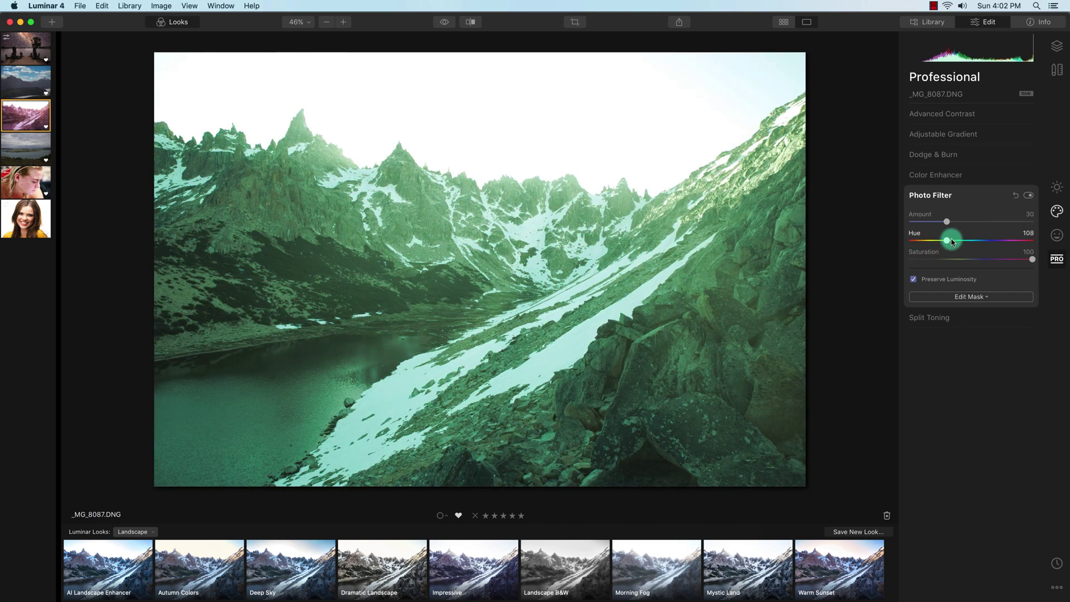
pyautogui.click(1032, 259)
pyautogui.moveTo(1032, 260); pyautogui.dragTo(976, 245)
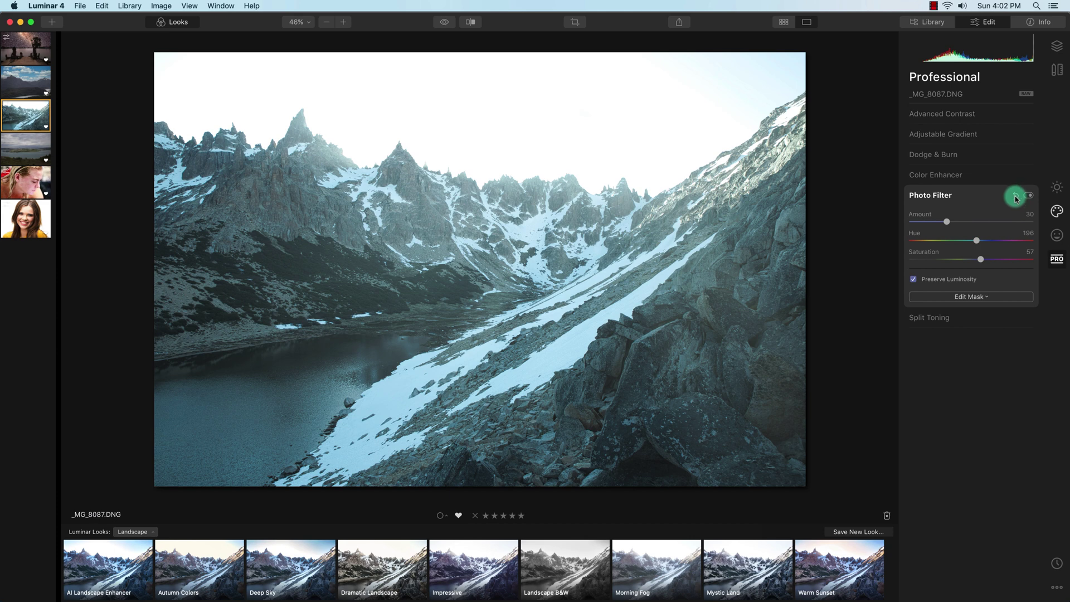
pyautogui.click(1015, 196)
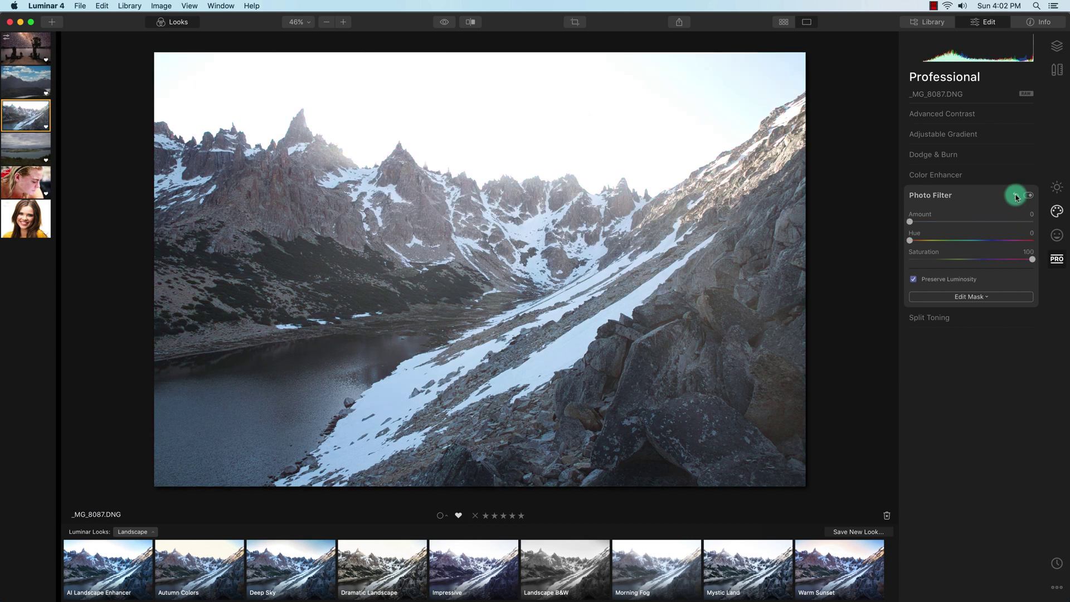
# Step: Apply Split Toning with Amount 53, setting the highlights to Hue 165 and Saturation 57
pyautogui.click(955, 318)
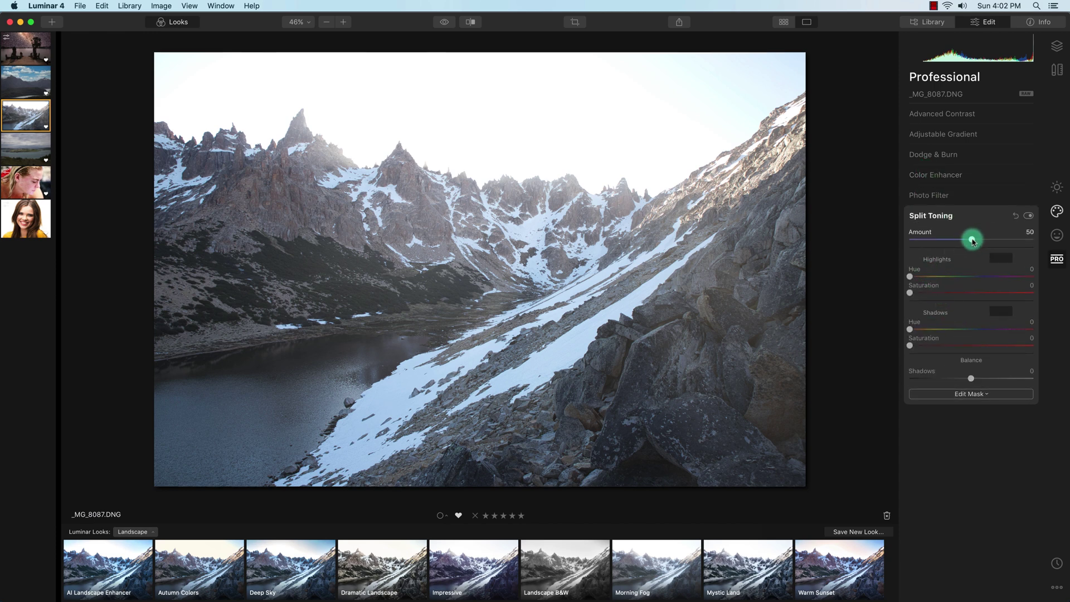
pyautogui.moveTo(972, 241); pyautogui.dragTo(974, 241)
pyautogui.moveTo(910, 277); pyautogui.dragTo(974, 281)
pyautogui.moveTo(910, 293); pyautogui.dragTo(965, 276)
# Step: Set the Split Toning shadows to Hue 308 and Saturation 46
pyautogui.click(911, 331)
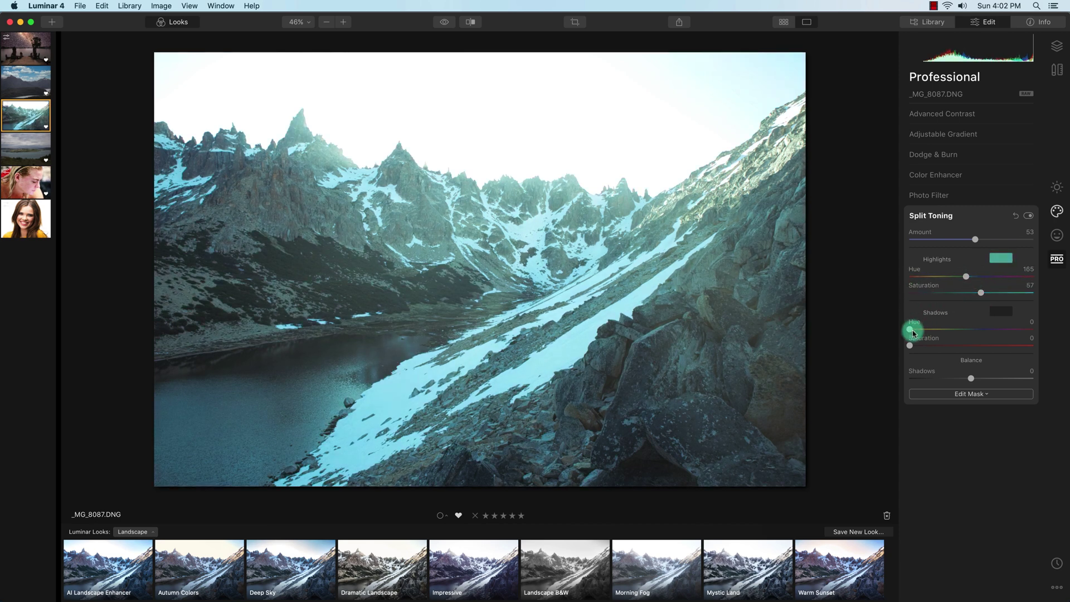
pyautogui.moveTo(913, 333); pyautogui.dragTo(1015, 330)
pyautogui.click(918, 346)
pyautogui.moveTo(918, 345); pyautogui.dragTo(970, 349)
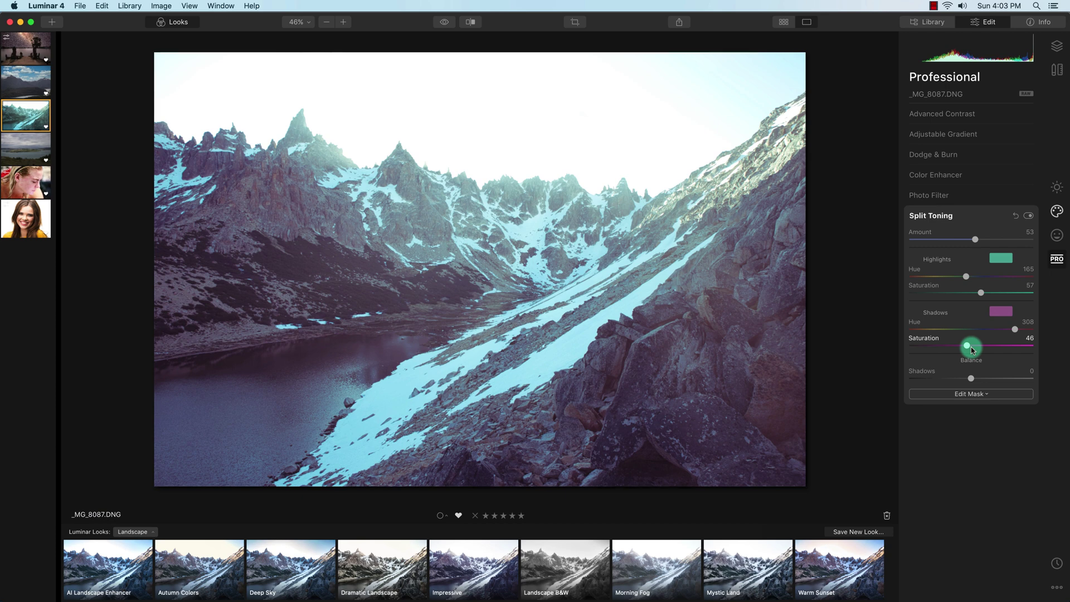
pyautogui.click(983, 129)
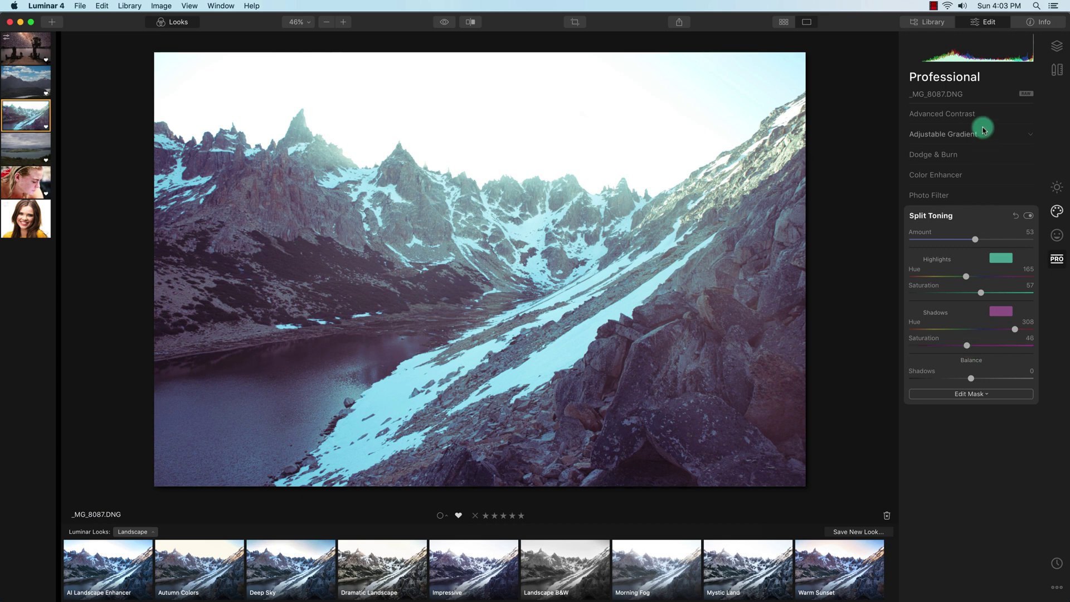
# Step: Replace the mountain photo's sky with Blue Sky 4 and compare the before and after versions with the split divider
pyautogui.click(975, 399)
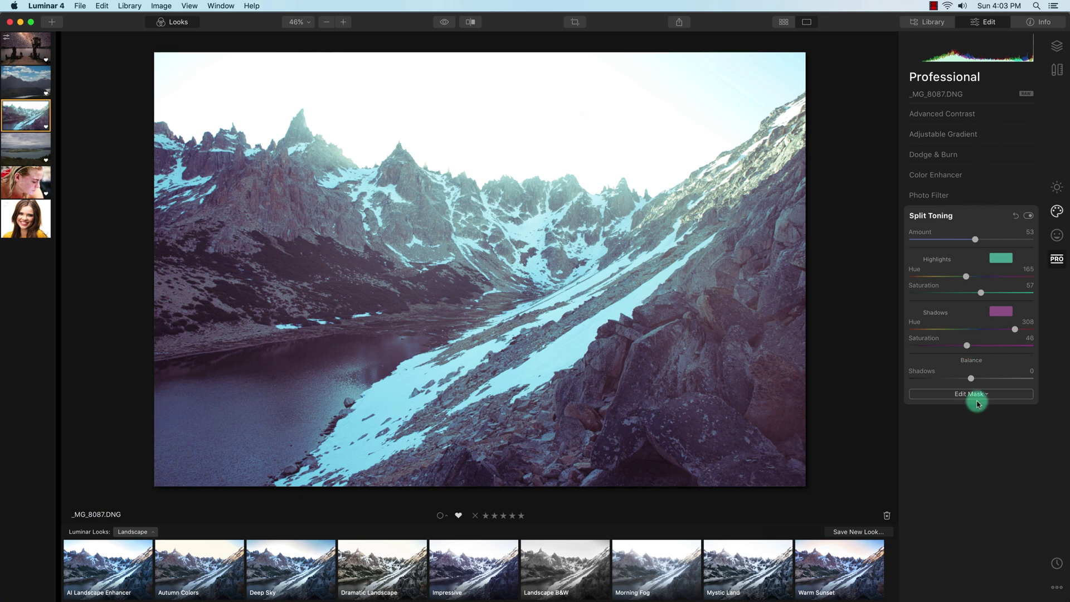
pyautogui.click(1047, 192)
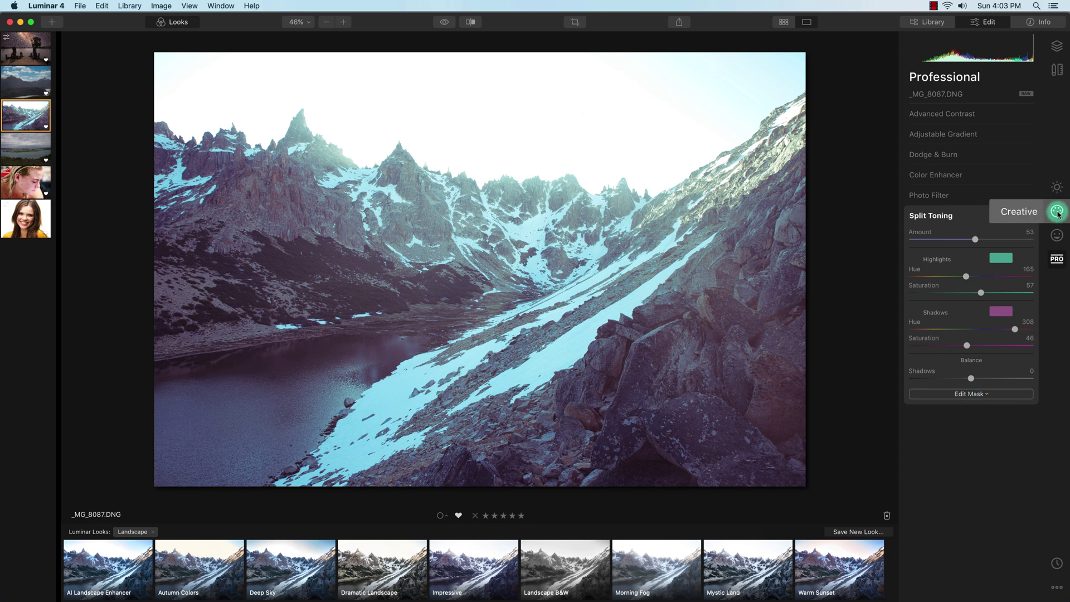
pyautogui.click(1056, 213)
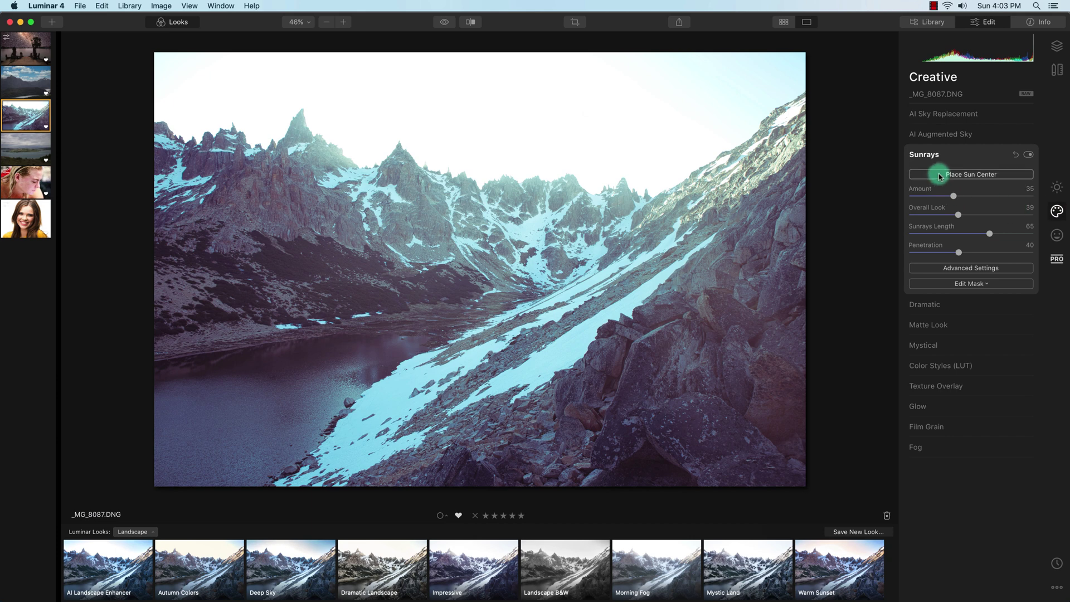
pyautogui.click(945, 114)
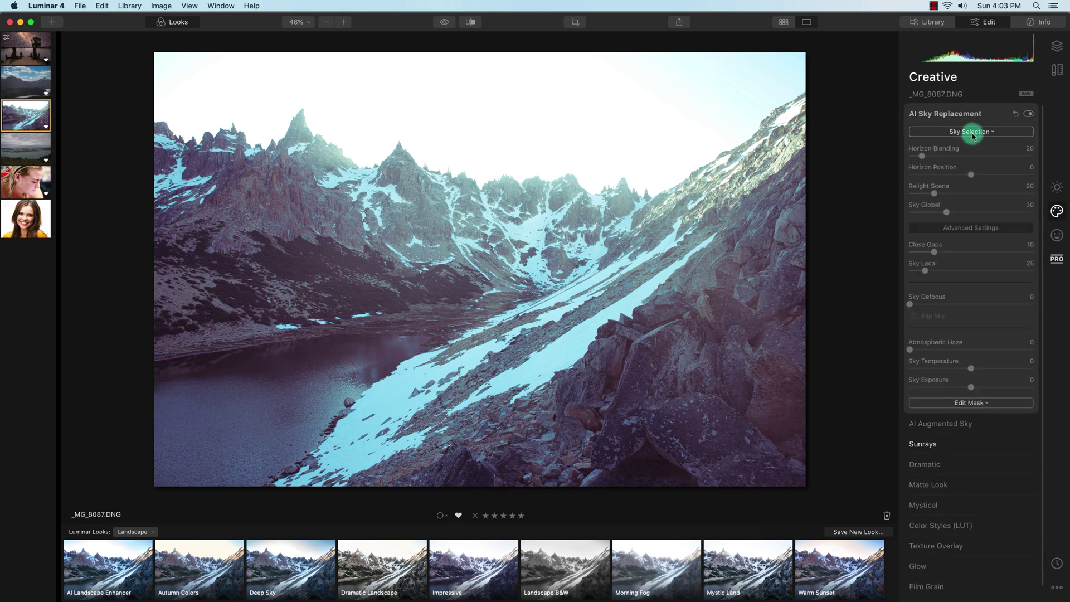
pyautogui.click(972, 134)
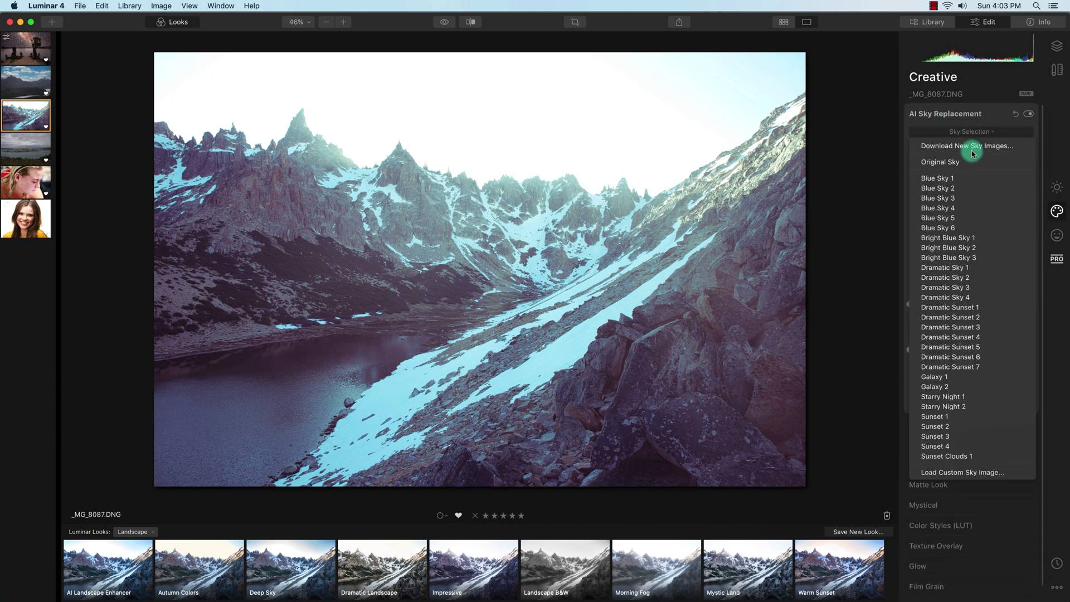
pyautogui.click(969, 207)
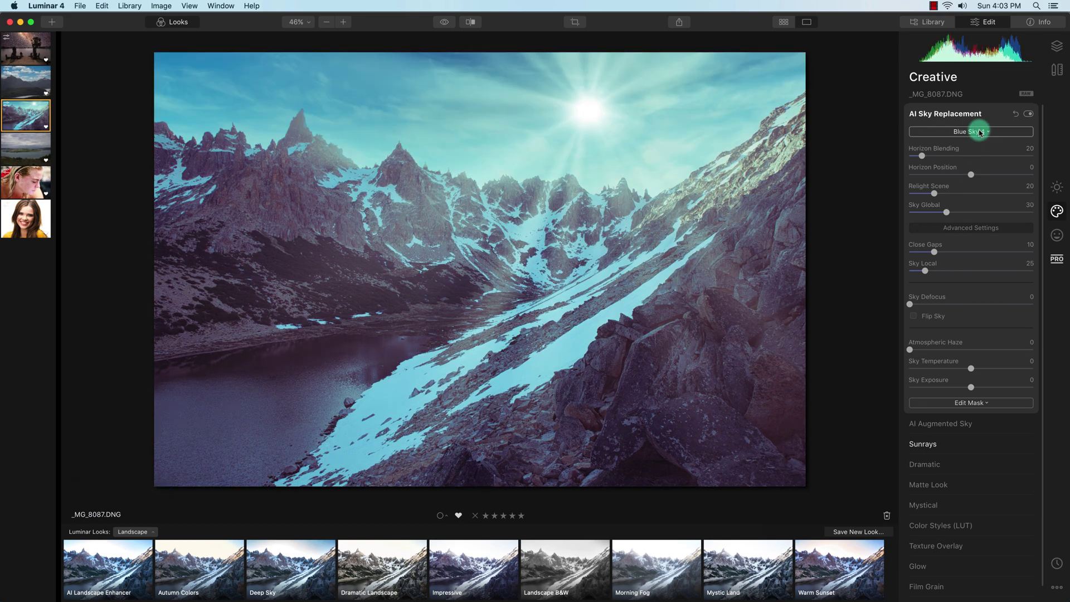
pyautogui.click(471, 24)
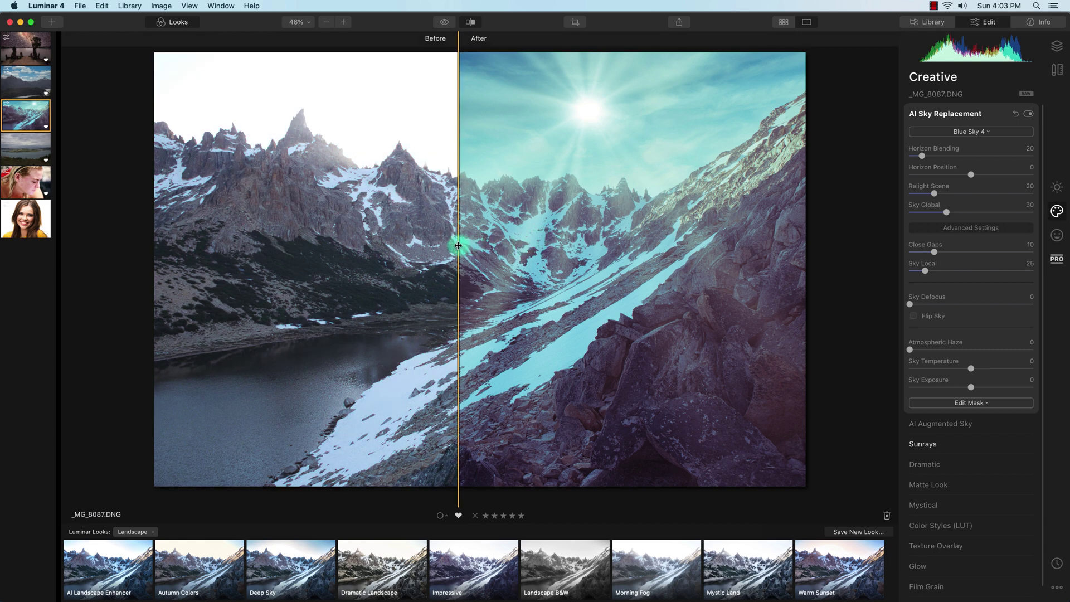
pyautogui.moveTo(458, 246); pyautogui.dragTo(353, 286)
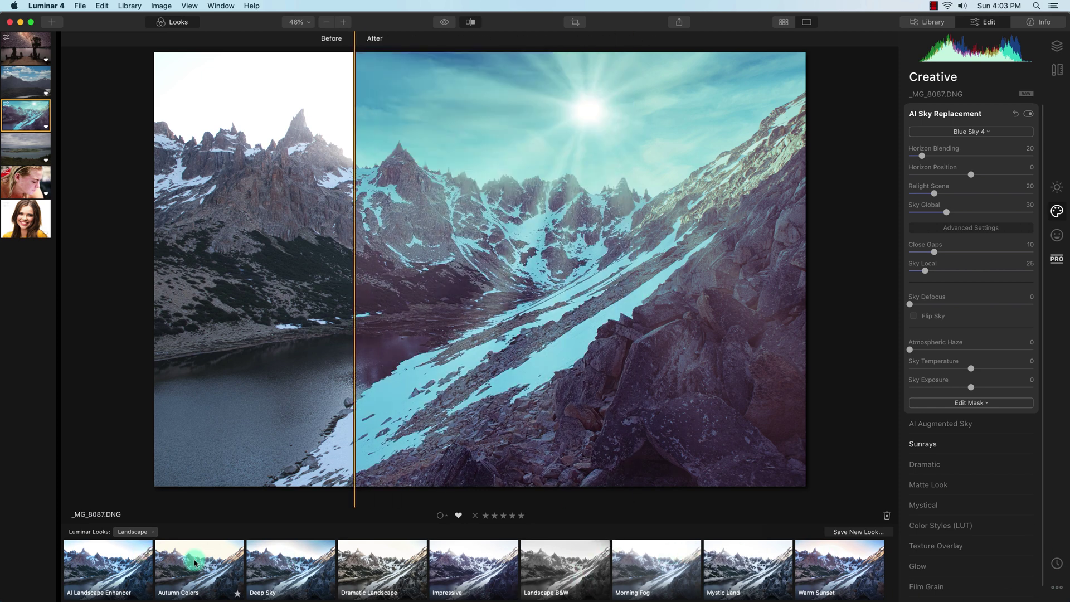
# Step: Reset the AI Sky Replacement, and reset all remaining adjustments on _MG_8087.DNG
pyautogui.click(1014, 114)
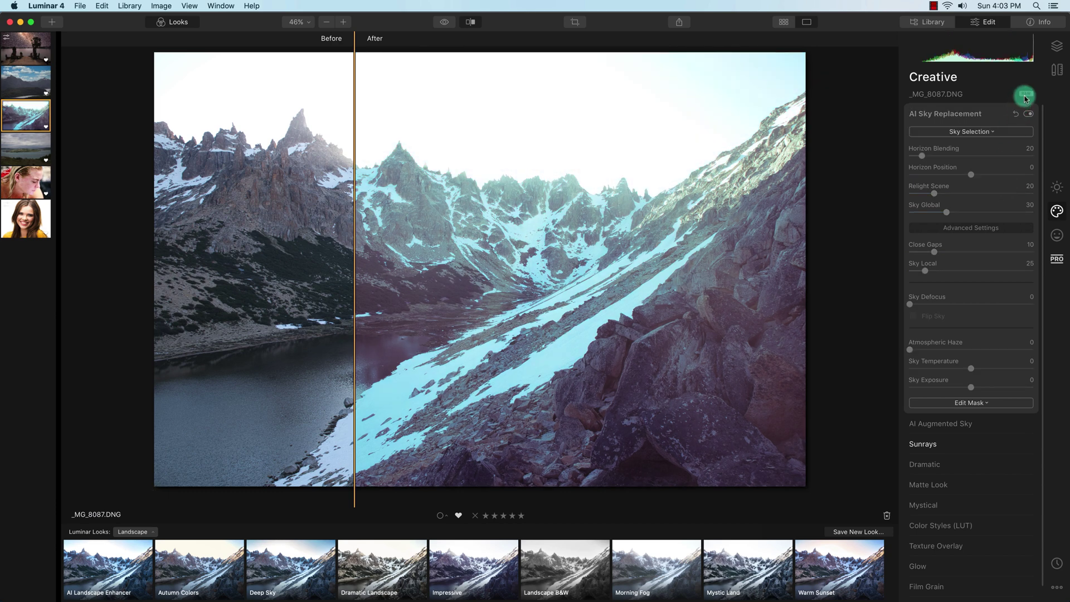
pyautogui.click(1063, 567)
pyautogui.click(1056, 586)
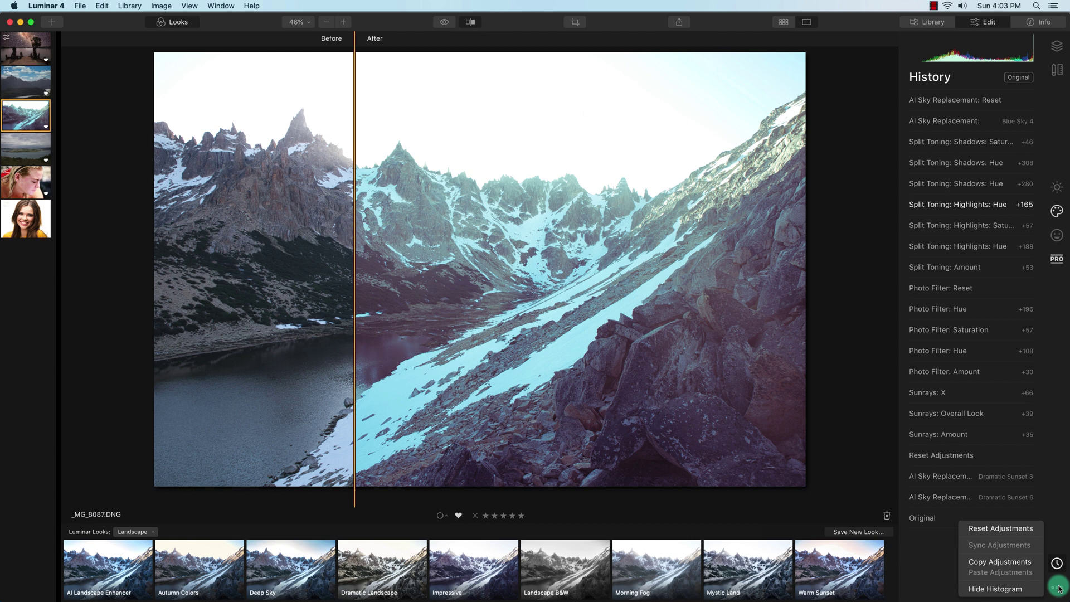
pyautogui.click(1013, 530)
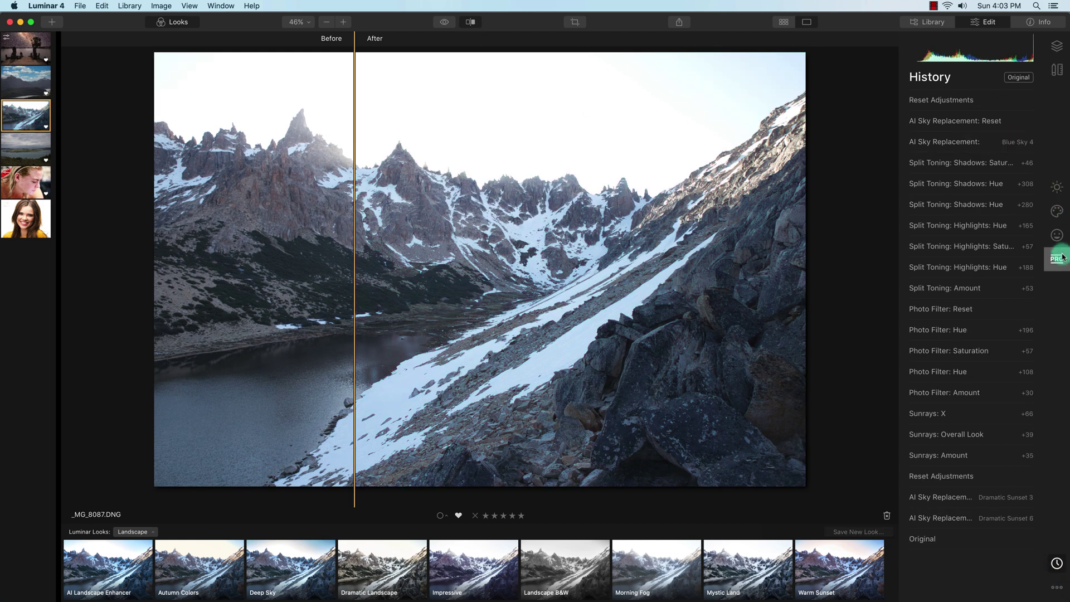
pyautogui.click(1061, 257)
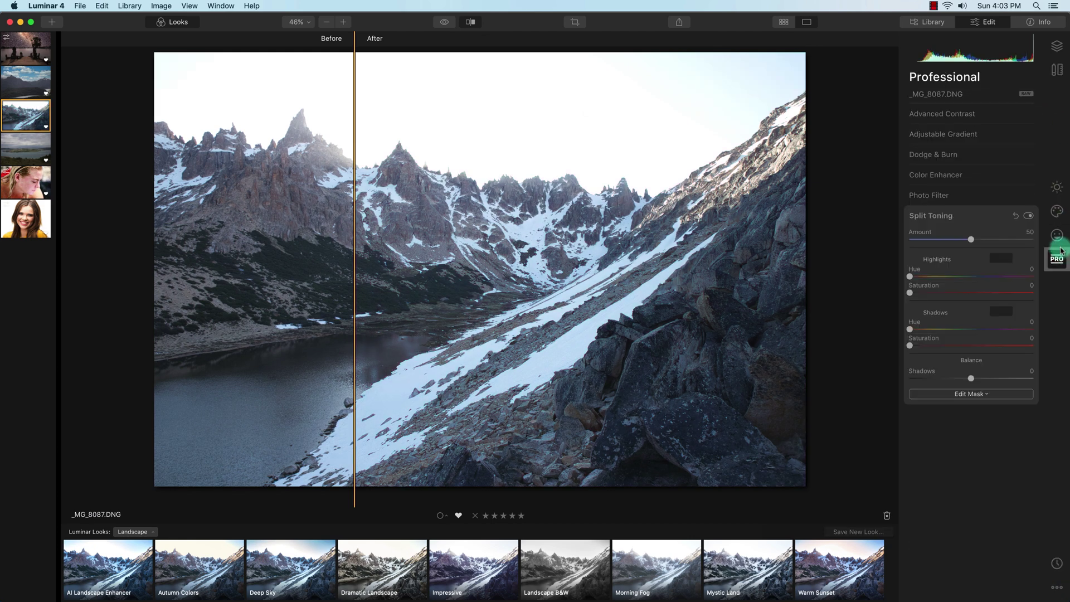
pyautogui.click(1058, 237)
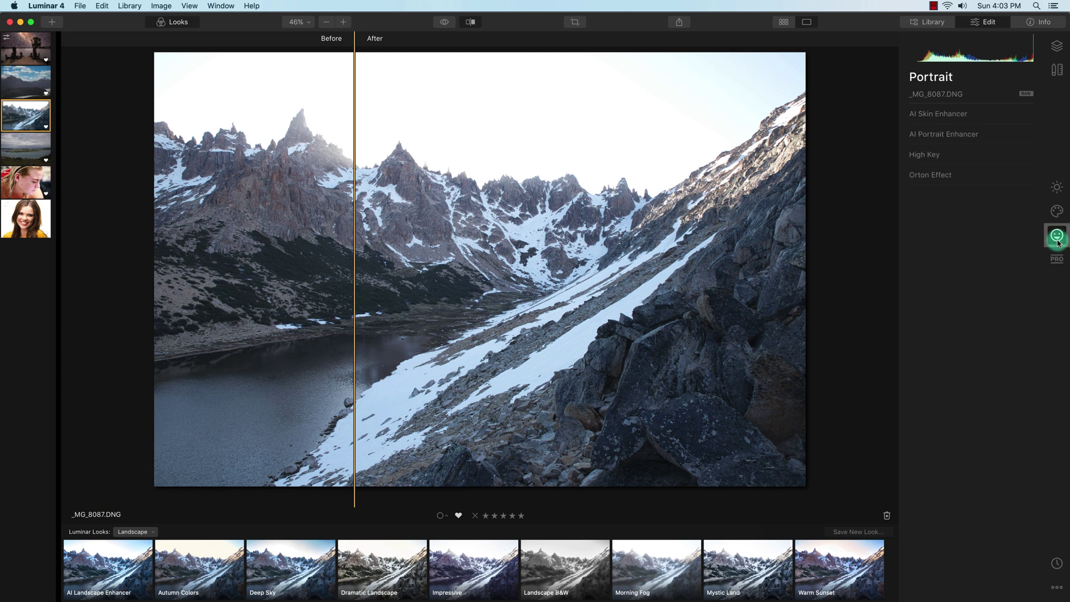
pyautogui.click(925, 154)
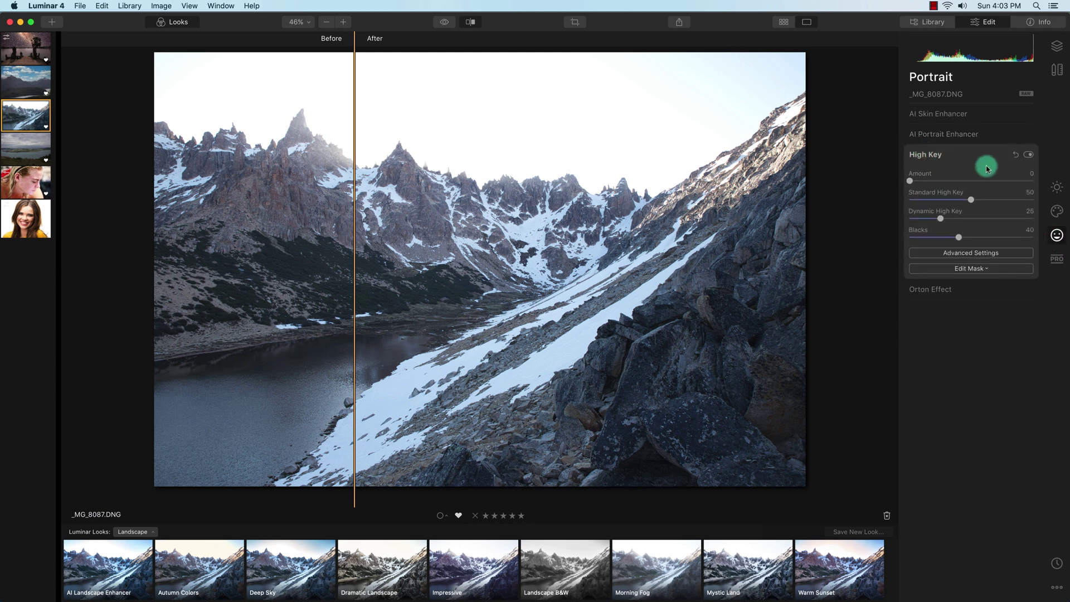
# Step: Open the Color Styles (LUT) tool among the creative tools and turn off the before/after comparison
pyautogui.click(1064, 212)
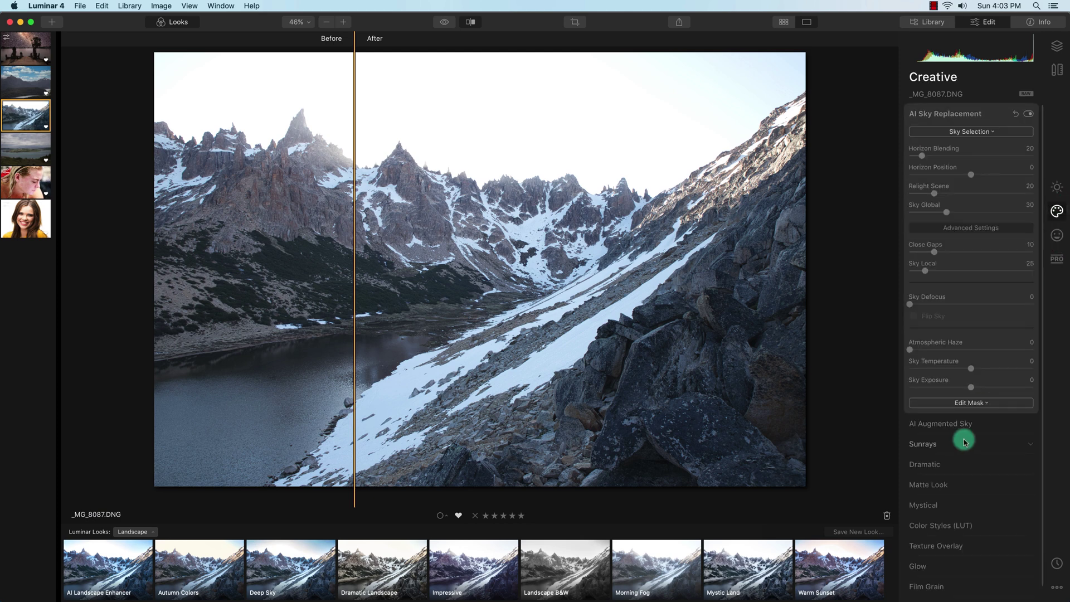
pyautogui.scroll(-2, 963, 439)
pyautogui.click(966, 512)
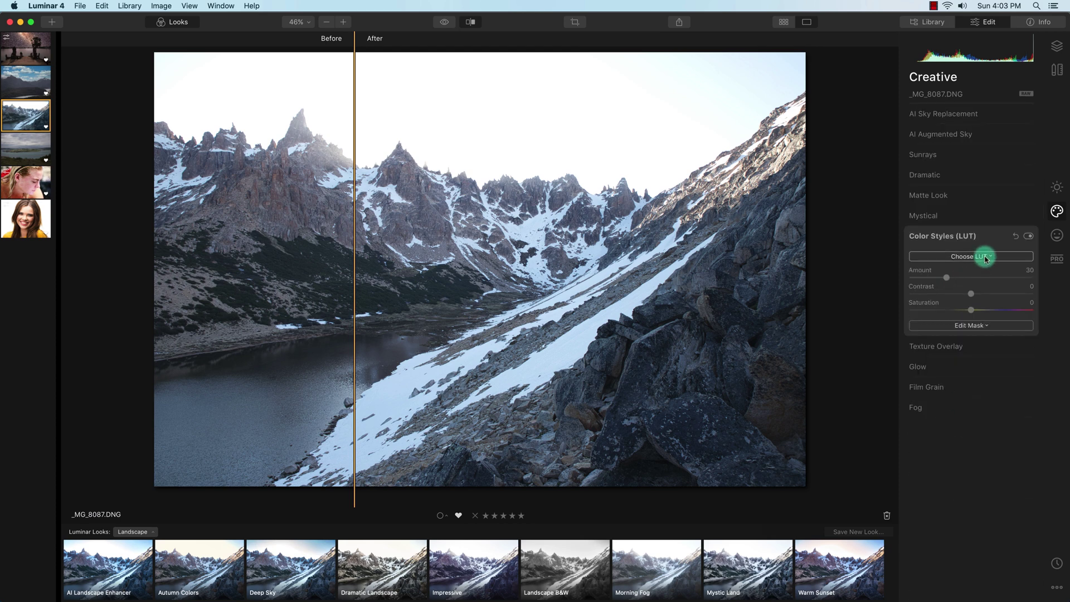
pyautogui.click(471, 22)
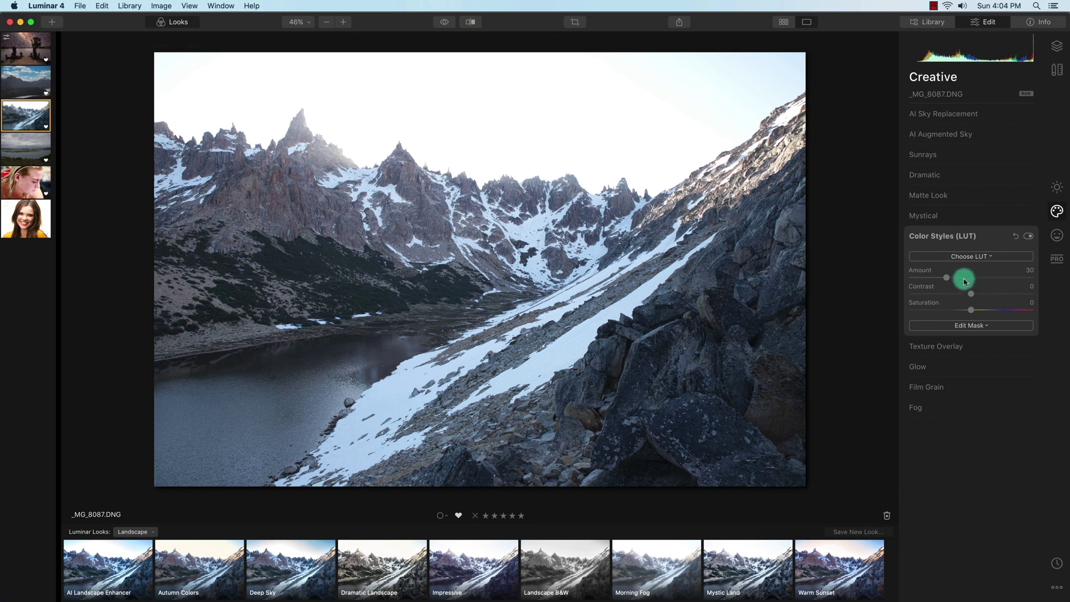
# Step: Try the Sepia and Venus LUTs on the mountain photo and reset Color Styles
pyautogui.click(958, 256)
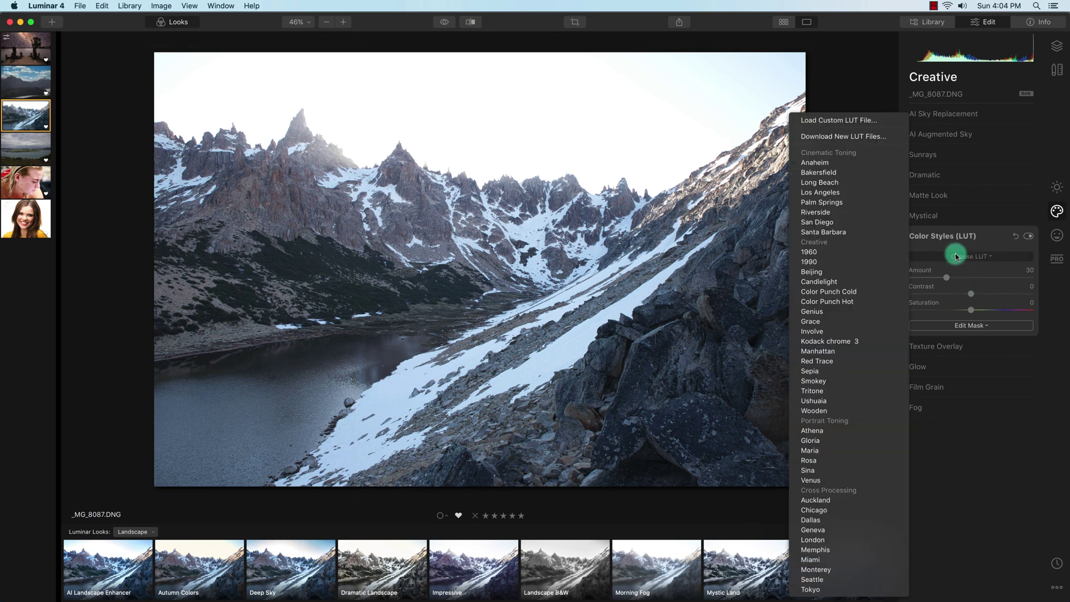
pyautogui.click(830, 372)
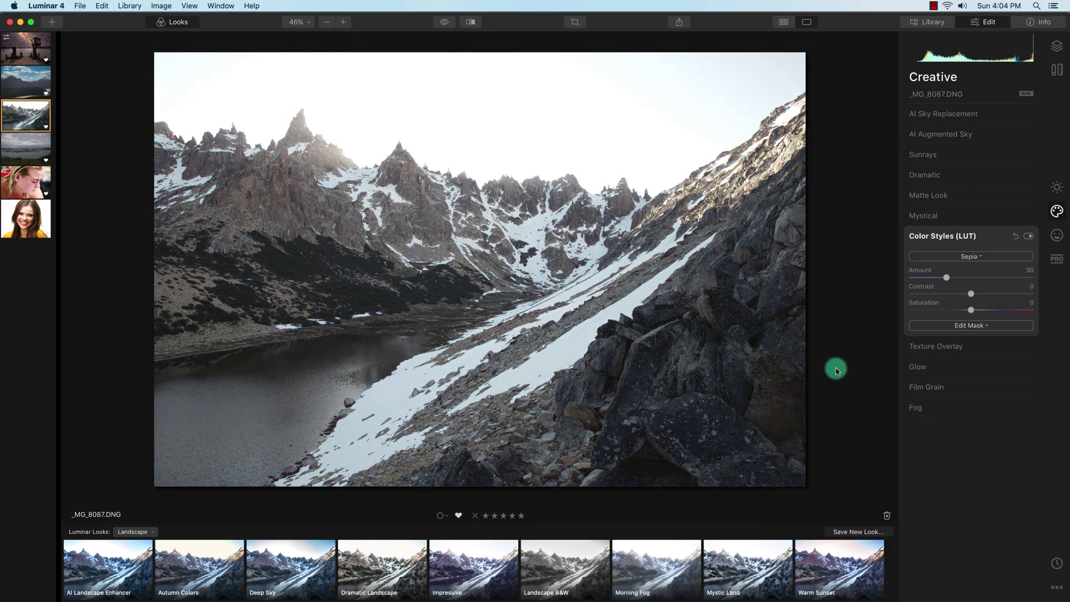
pyautogui.click(984, 258)
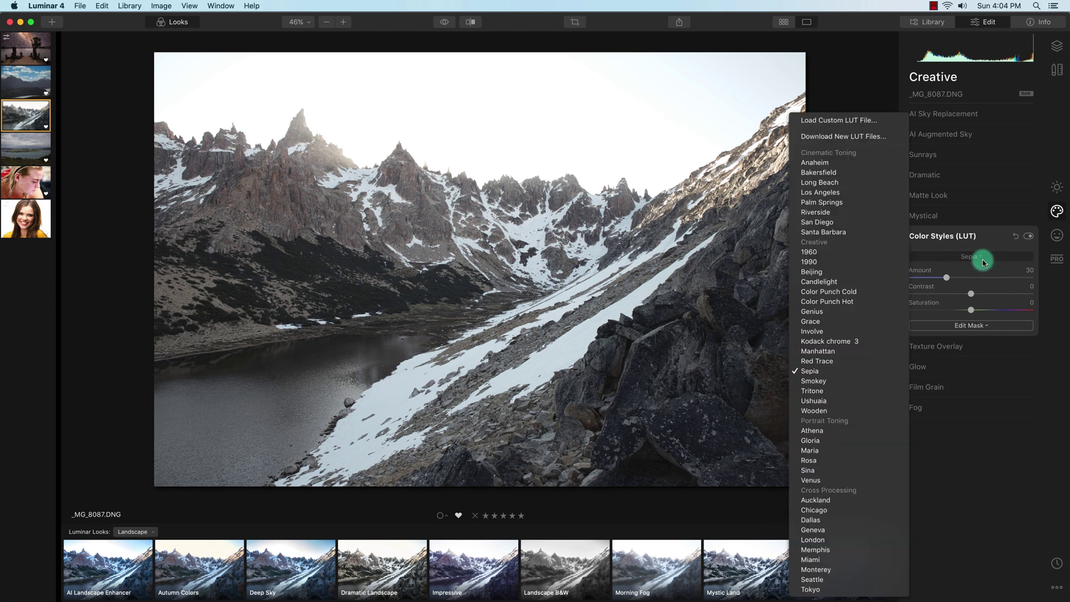
pyautogui.click(863, 485)
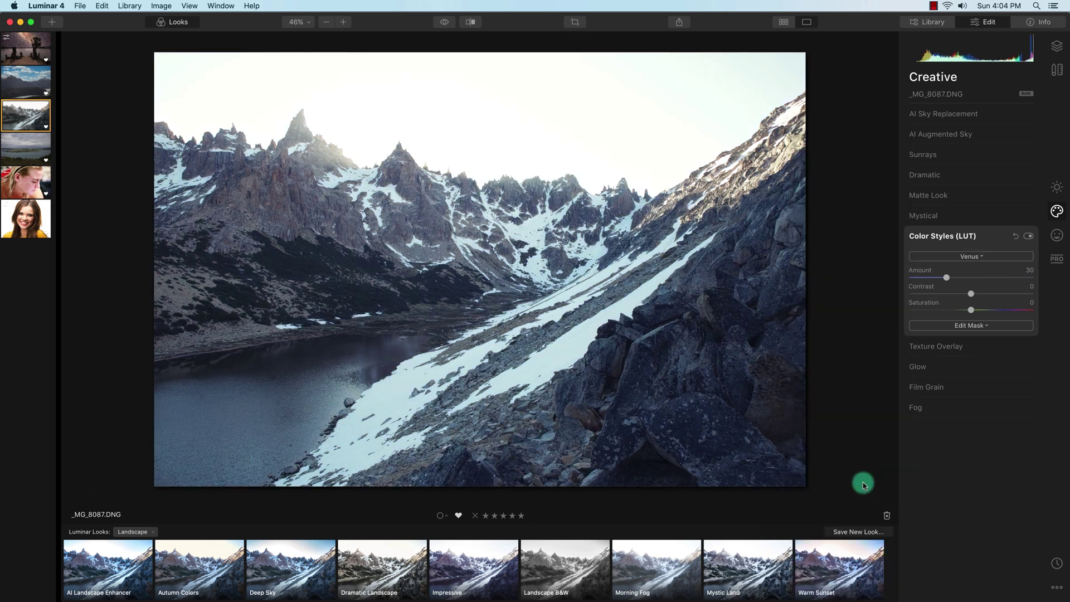
pyautogui.click(1015, 237)
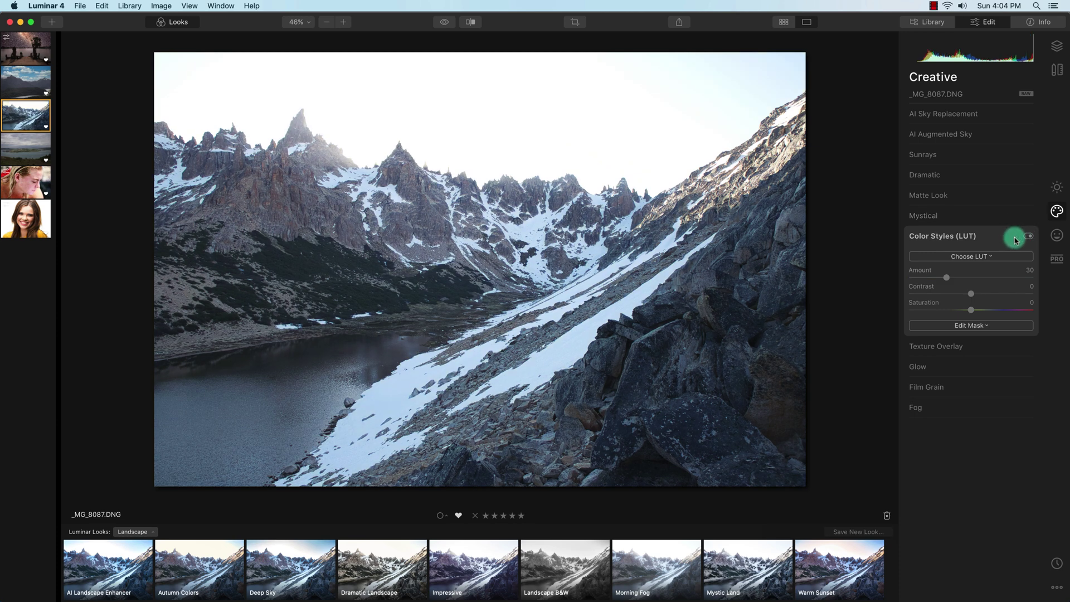
# Step: Try a Soft Focus Bright Glow on the mountain photo and reset its Amount
pyautogui.click(944, 215)
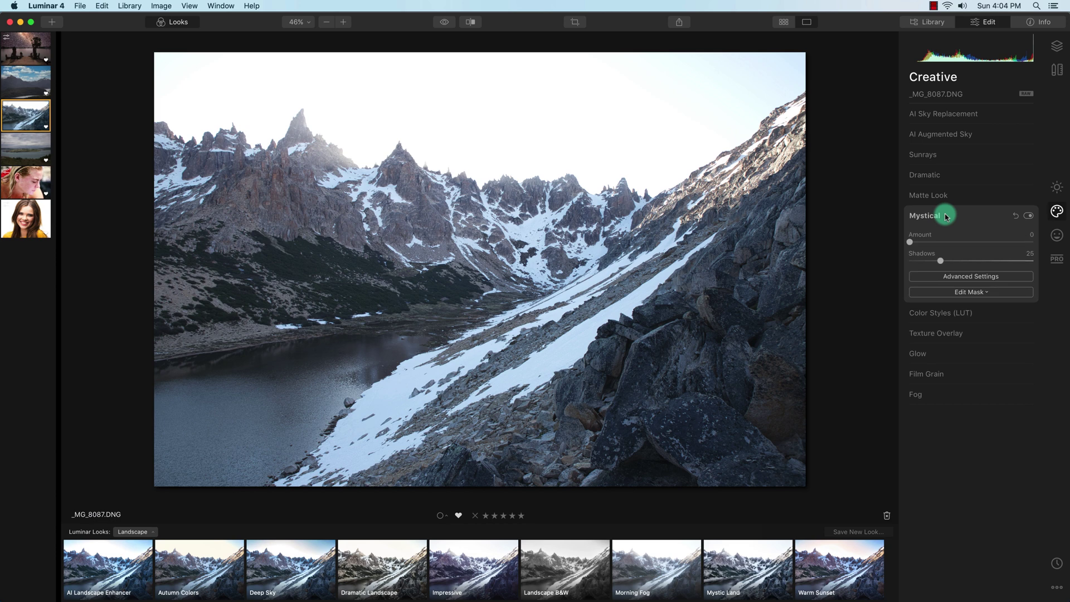
pyautogui.click(936, 344)
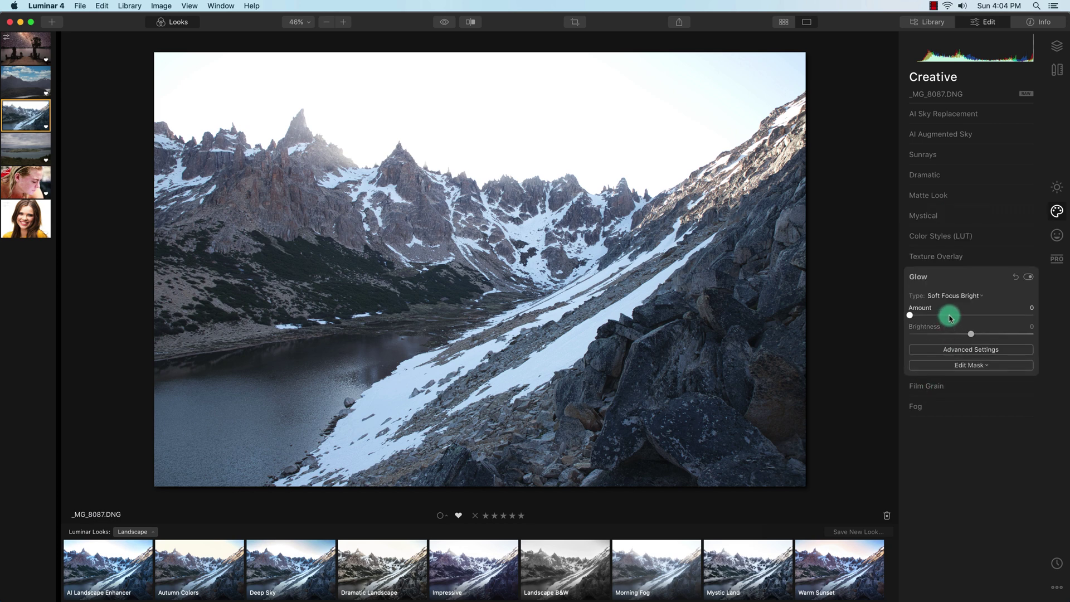
pyautogui.moveTo(949, 316); pyautogui.dragTo(989, 327)
pyautogui.doubleClick(989, 315)
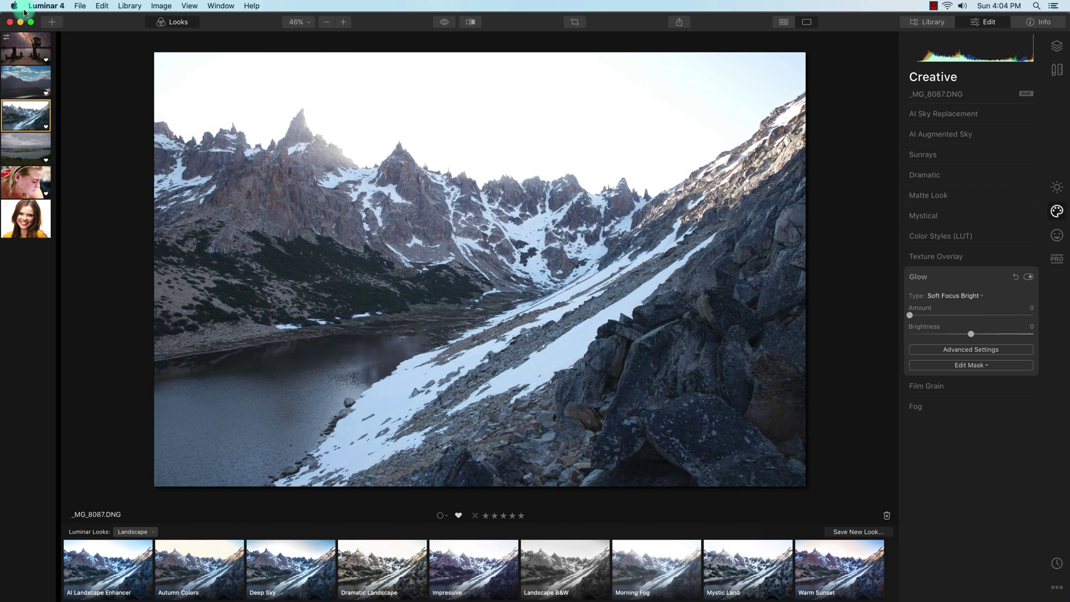
# Step: Open _MG_8045.DNG and apply a Soft Focus Bright Glow with Amount 25
pyautogui.click(40, 84)
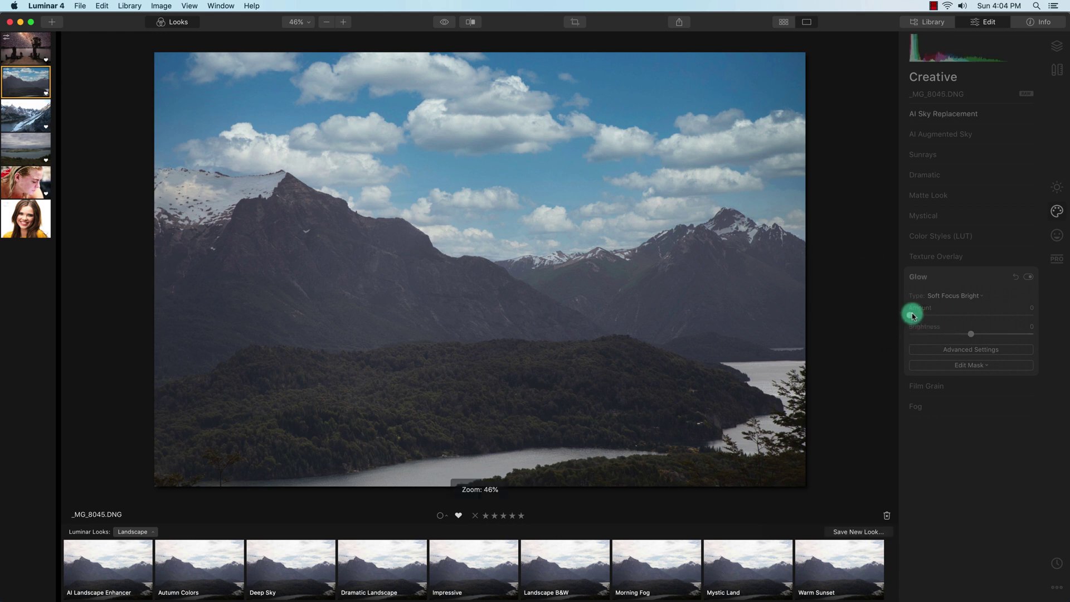
pyautogui.click(927, 278)
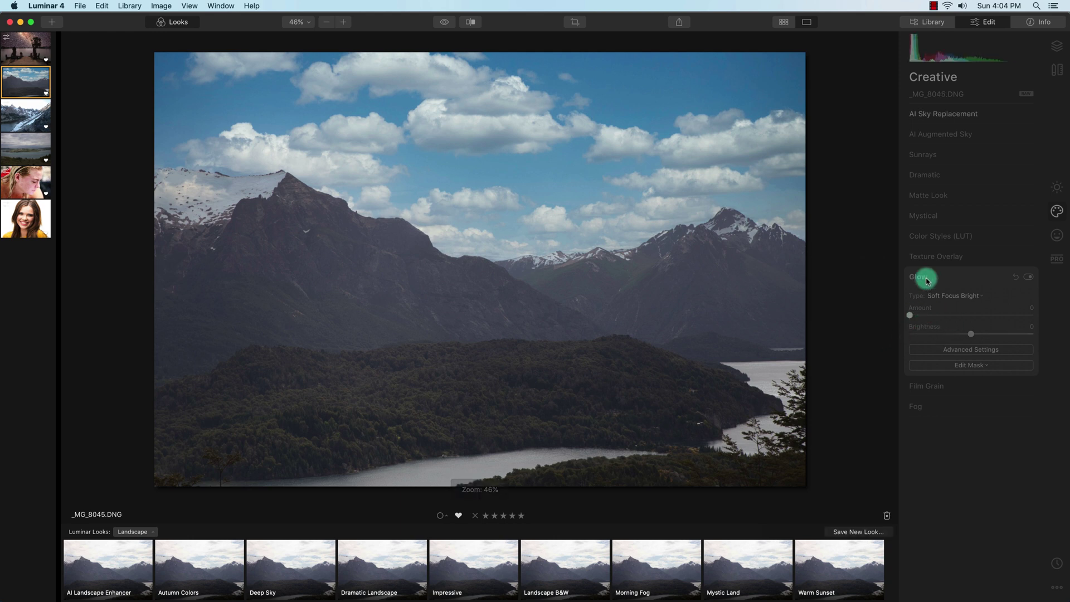
pyautogui.click(911, 316)
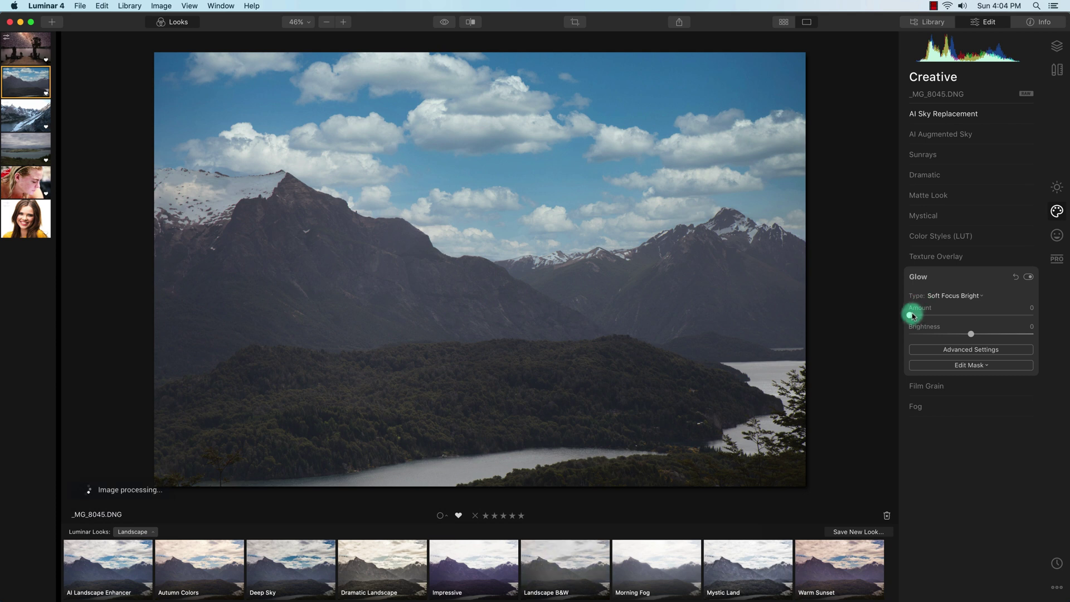
pyautogui.moveTo(909, 315); pyautogui.dragTo(941, 317)
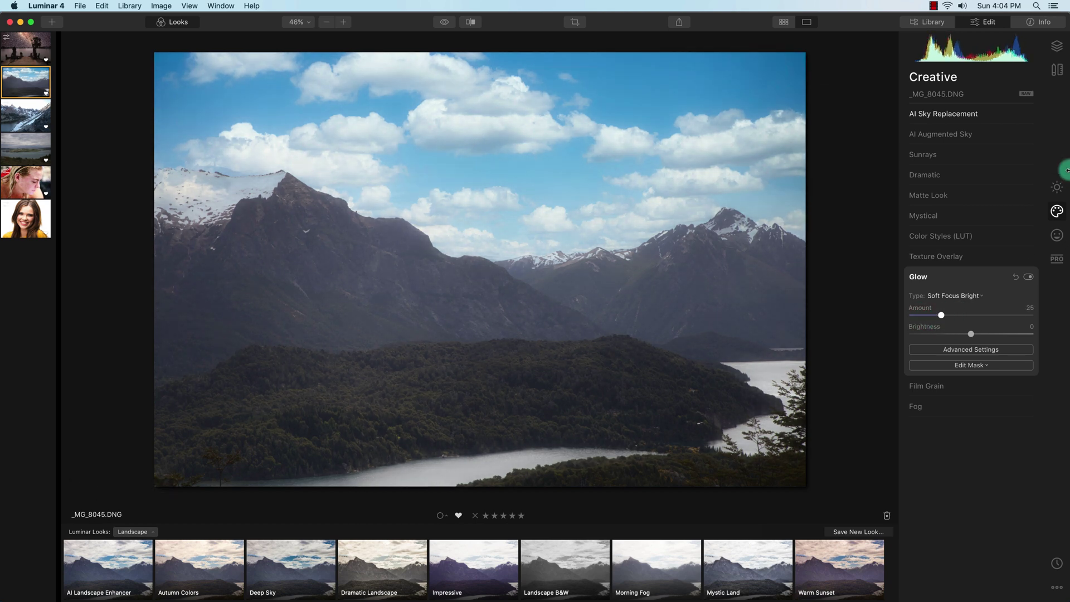
# Step: Reset the AI Sky Replacement on _MG_8045.DNG to restore the original cloudy sky
pyautogui.click(1057, 211)
pyautogui.click(997, 115)
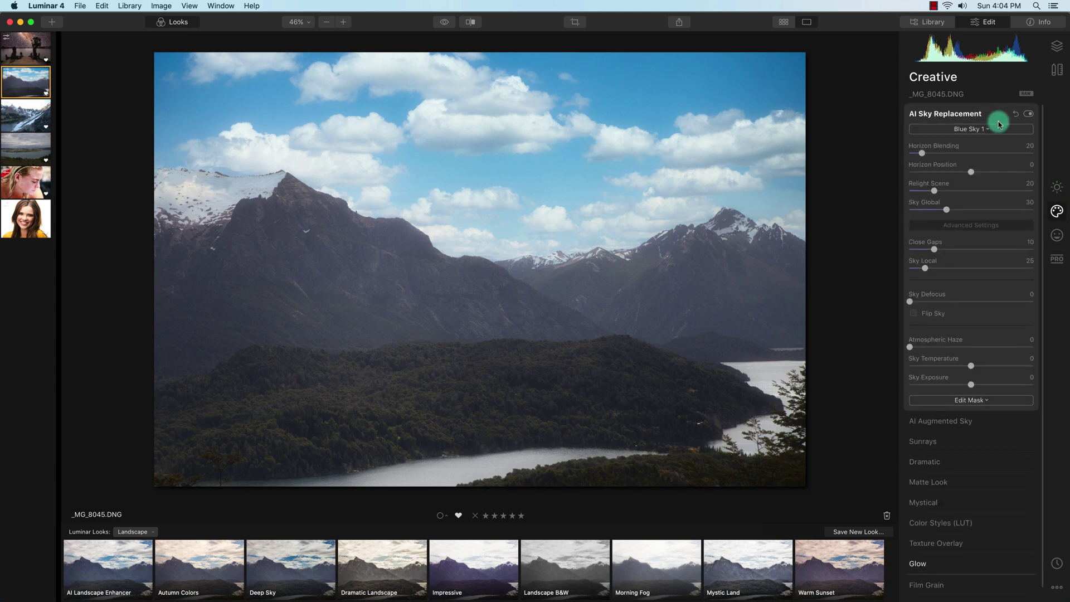
pyautogui.click(1017, 116)
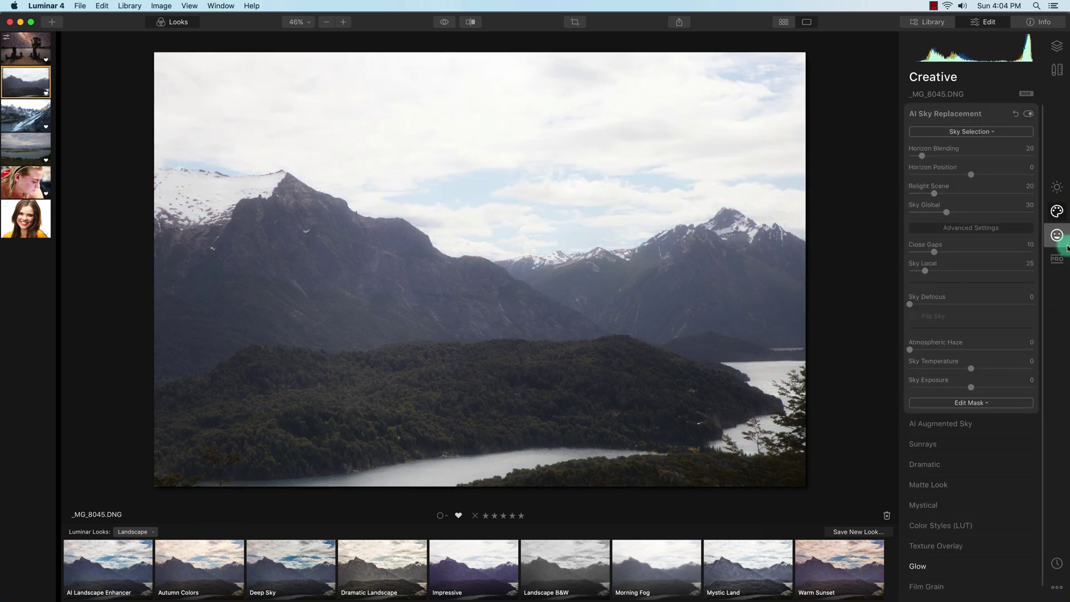
# Step: Change the Glow type to Soft Glow with Amount 17 and Brightness -64
pyautogui.click(912, 565)
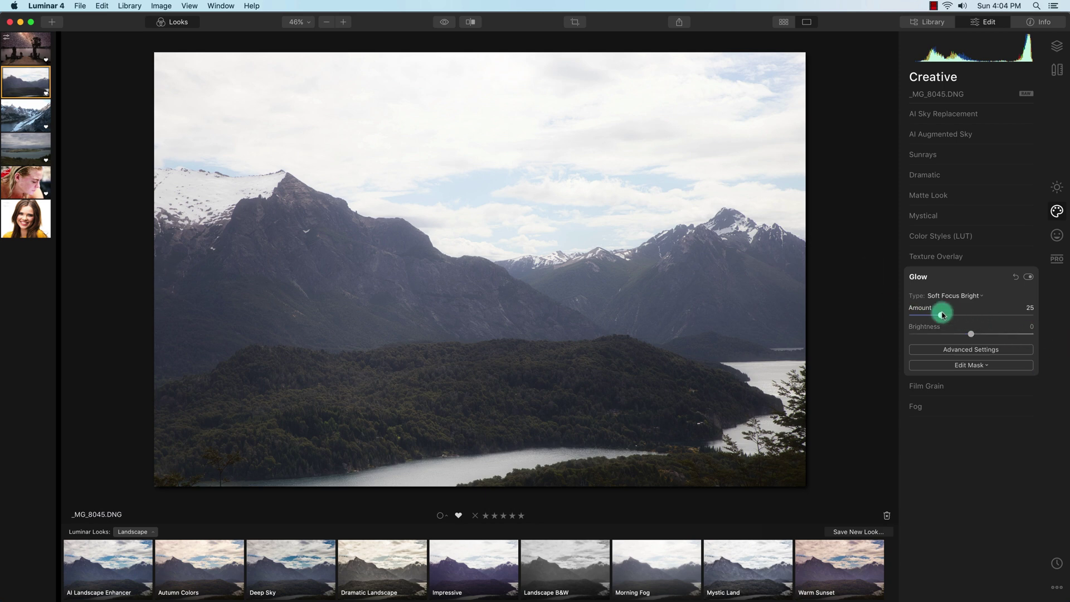
pyautogui.moveTo(941, 315)
pyautogui.mouseDown()
pyautogui.moveTo(993, 316)
pyautogui.moveTo(924, 315)
pyautogui.mouseUp()
pyautogui.click(976, 297)
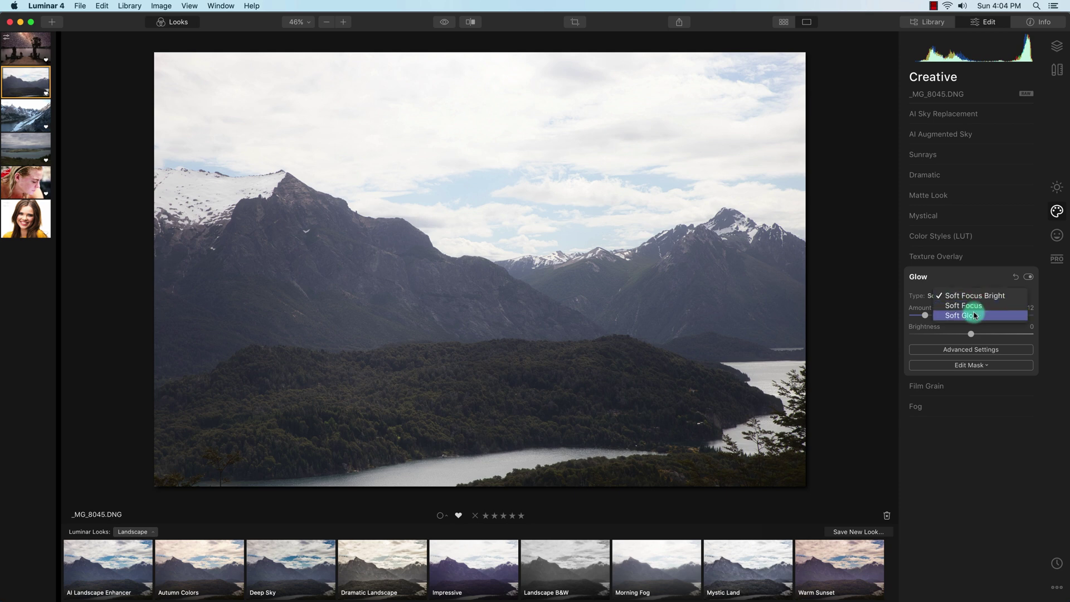
pyautogui.click(975, 315)
pyautogui.moveTo(971, 333); pyautogui.dragTo(932, 318)
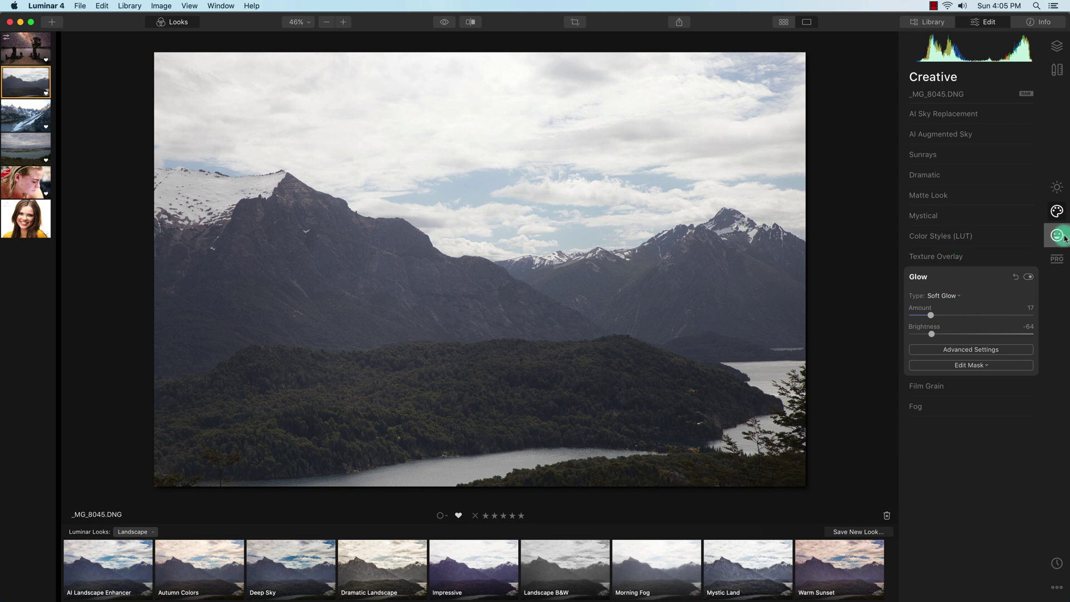
pyautogui.click(1057, 234)
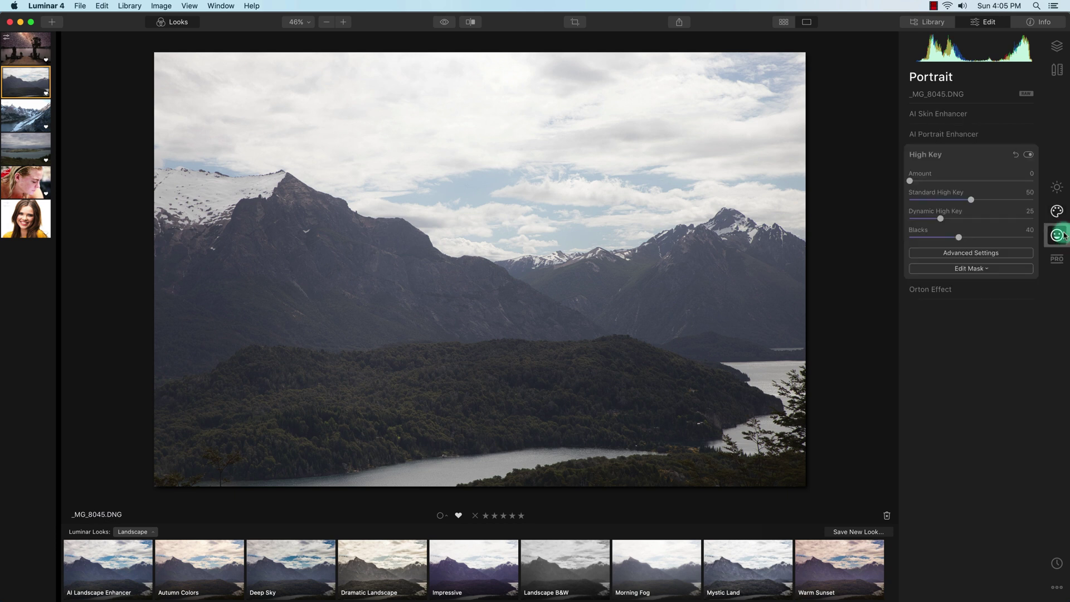
pyautogui.click(1057, 211)
pyautogui.click(1055, 188)
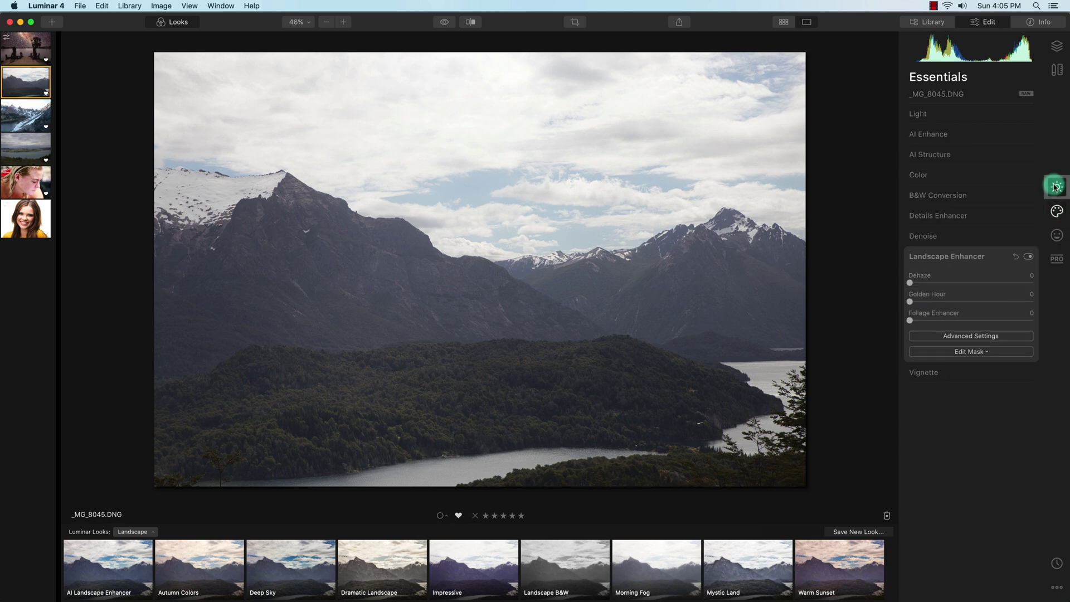